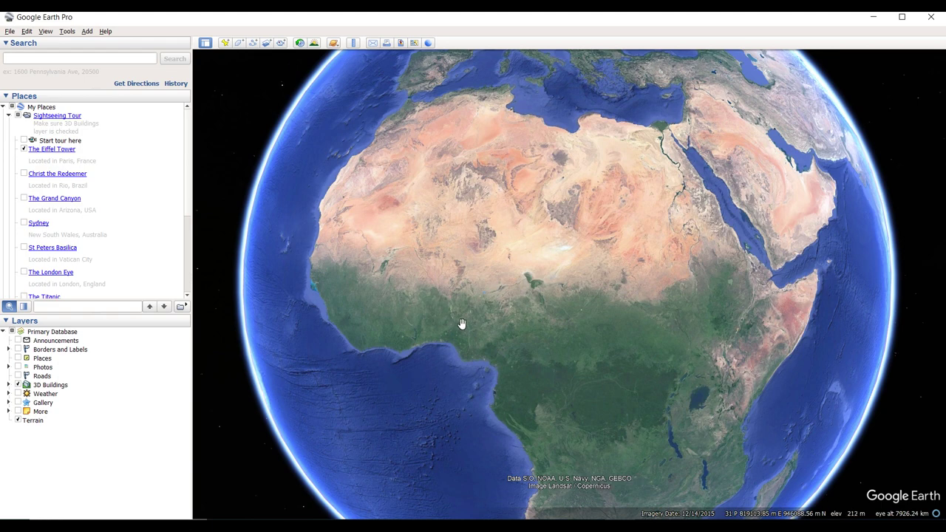
Zoom in on West Africa to the dirt road branching off the wide highway and examine its route to the second highway.
{"action": "scroll", "coordinate": [466, 322], "scroll_direction": "up", "scroll_amount": 5}
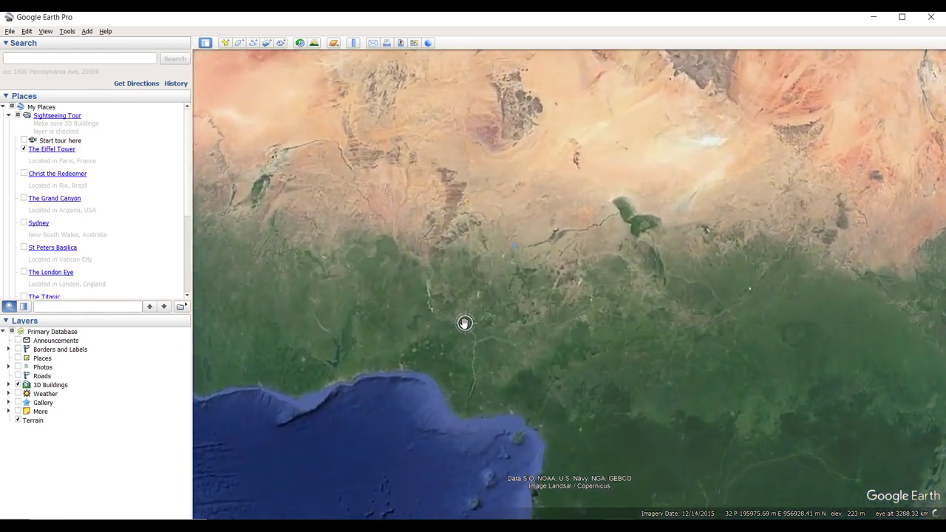
{"action": "scroll", "coordinate": [464, 322], "scroll_direction": "up", "scroll_amount": 5}
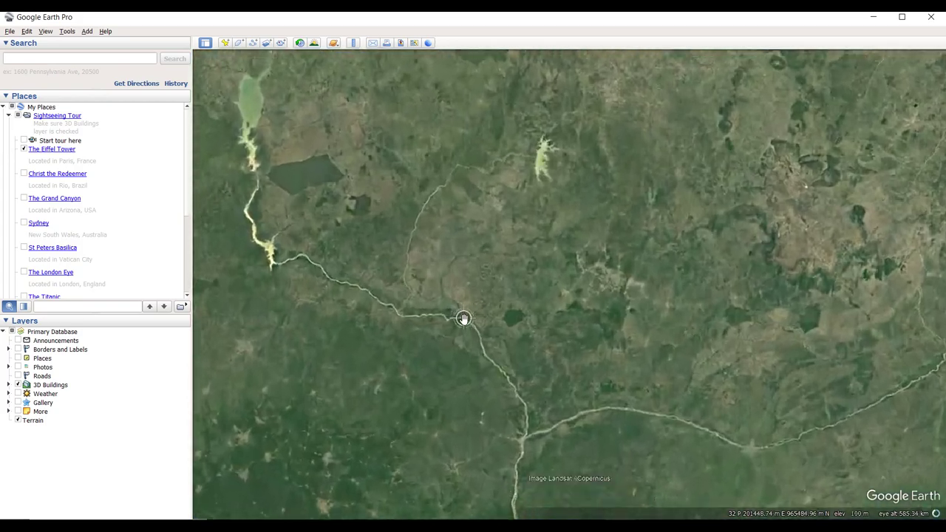
{"action": "scroll", "coordinate": [464, 319], "scroll_direction": "up", "scroll_amount": 3}
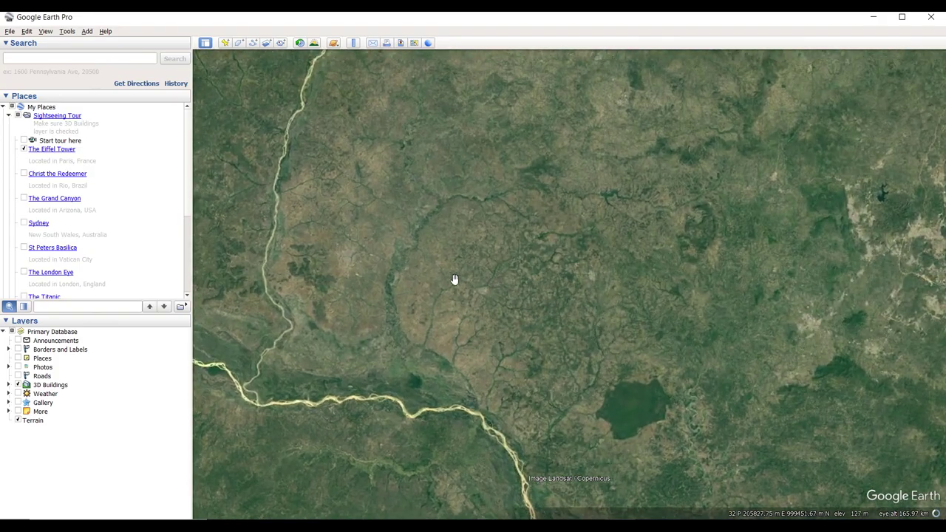
{"action": "scroll", "coordinate": [44, 237], "scroll_direction": "down", "scroll_amount": 5}
{"action": "left_click", "coordinate": [14, 241]}
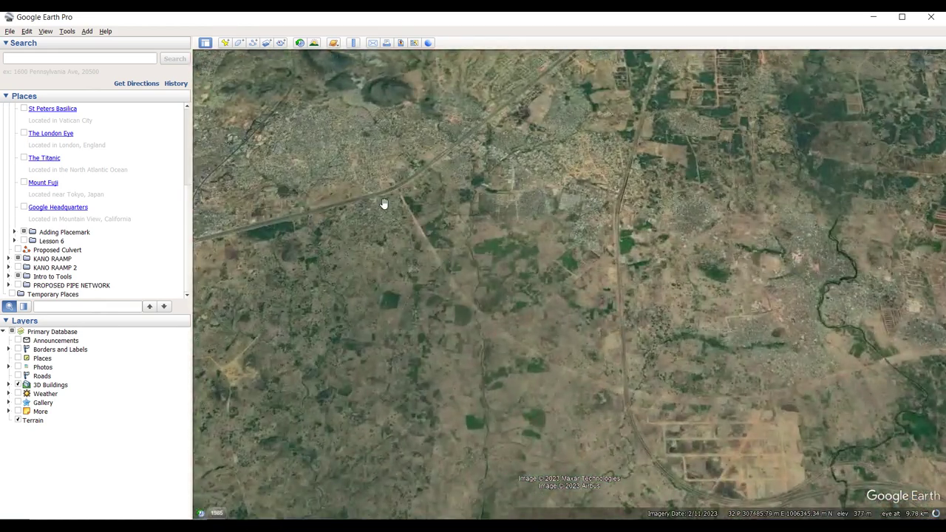
{"action": "scroll", "coordinate": [387, 188], "scroll_direction": "up", "scroll_amount": 3}
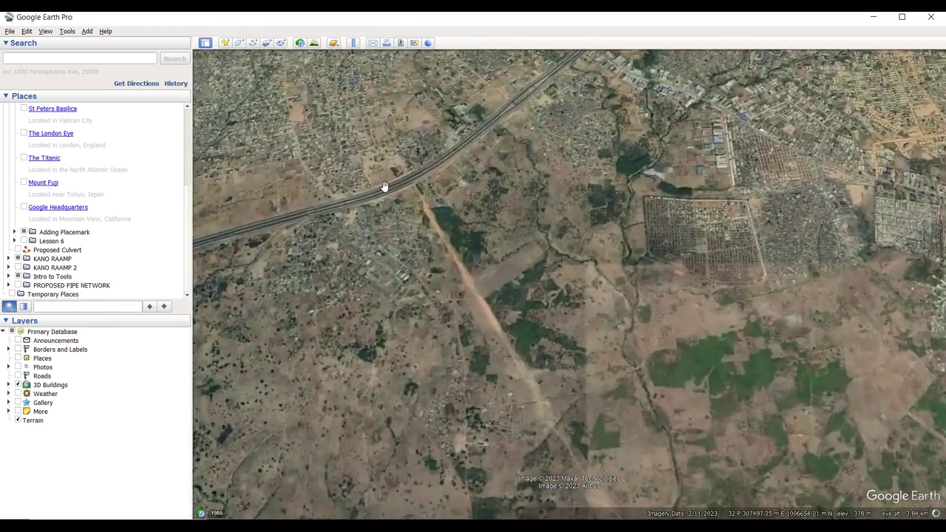
{"action": "scroll", "coordinate": [386, 194], "scroll_direction": "down", "scroll_amount": 3}
{"action": "scroll", "coordinate": [714, 490], "scroll_direction": "up", "scroll_amount": 8}
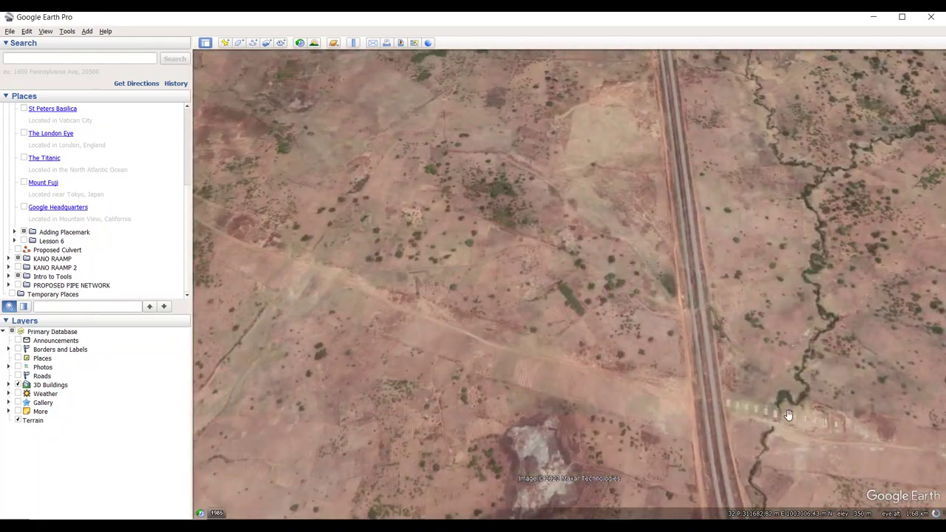
{"action": "scroll", "coordinate": [788, 416], "scroll_direction": "down", "scroll_amount": 3}
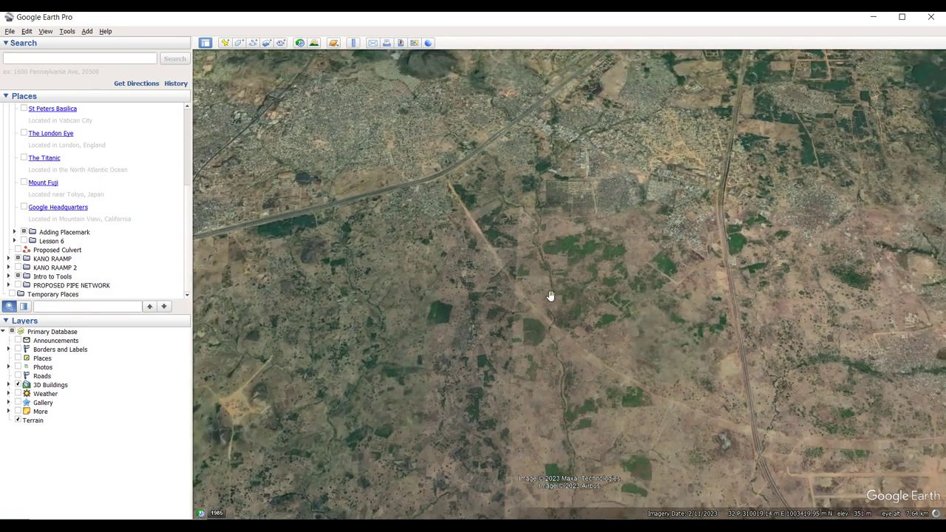
{"action": "scroll", "coordinate": [509, 228], "scroll_direction": "down", "scroll_amount": 3}
{"action": "scroll", "coordinate": [431, 224], "scroll_direction": "down", "scroll_amount": 2}
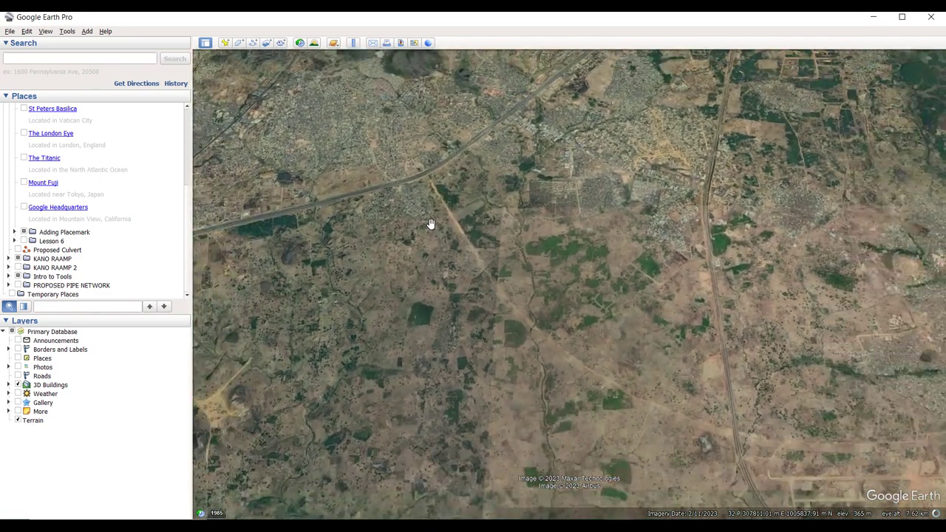
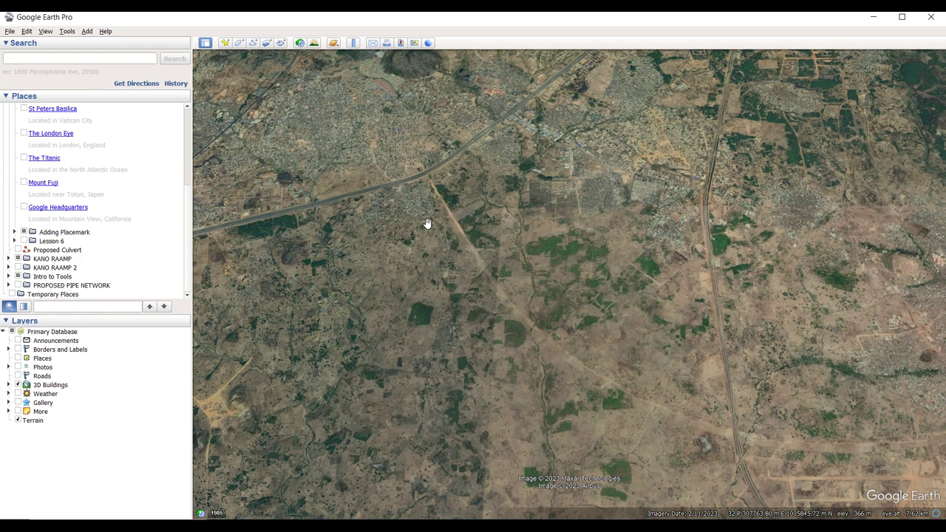
Inspect both ends of the dirt road, at its junction with the wide highway and at the second highway.
{"action": "scroll", "coordinate": [423, 176], "scroll_direction": "up", "scroll_amount": 3}
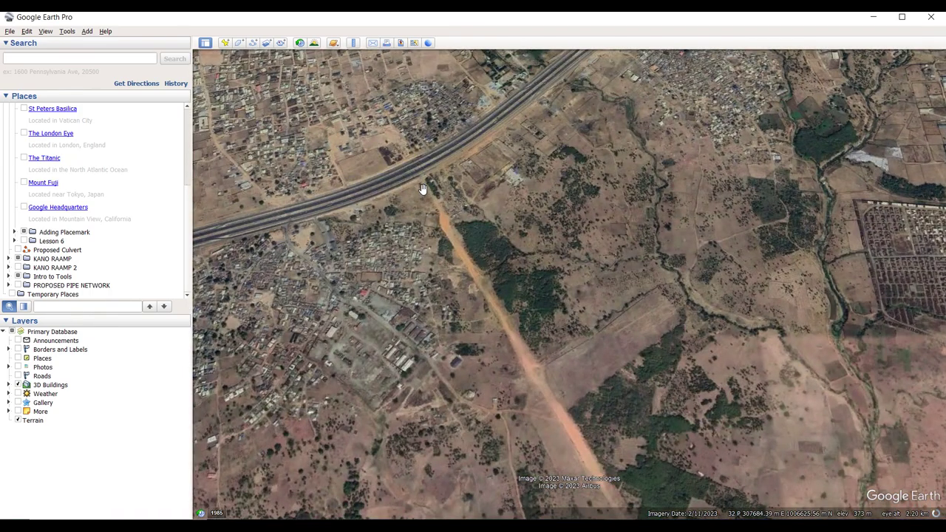
{"action": "scroll", "coordinate": [430, 184], "scroll_direction": "up", "scroll_amount": 1}
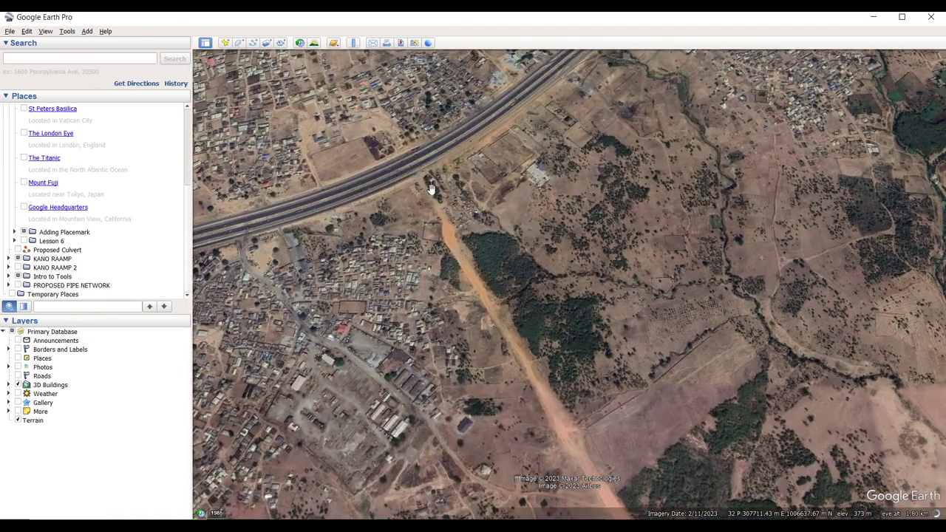
{"action": "scroll", "coordinate": [428, 181], "scroll_direction": "down", "scroll_amount": 2}
{"action": "scroll", "coordinate": [395, 171], "scroll_direction": "down", "scroll_amount": 3}
{"action": "scroll", "coordinate": [613, 391], "scroll_direction": "up", "scroll_amount": 3}
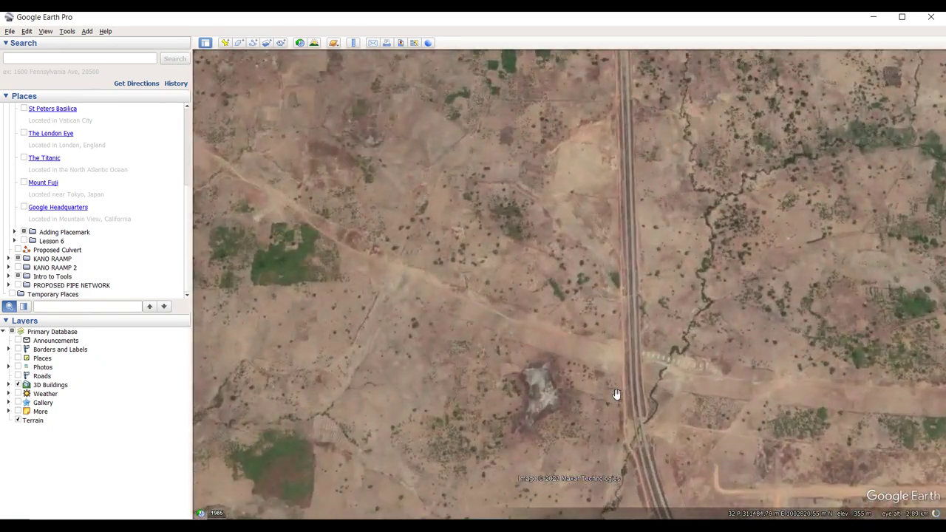
{"action": "scroll", "coordinate": [616, 394], "scroll_direction": "up", "scroll_amount": 2}
{"action": "scroll", "coordinate": [628, 327], "scroll_direction": "up", "scroll_amount": 2}
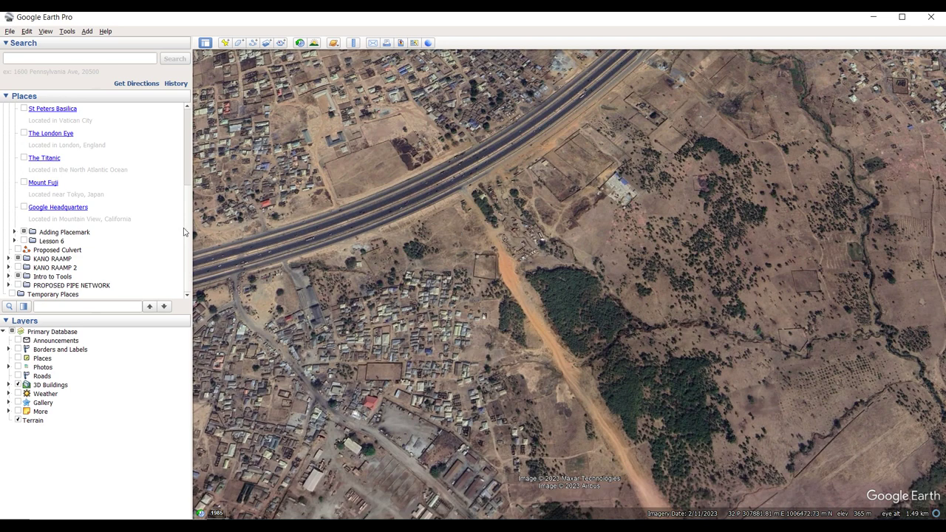
Create a folder named "Tutorial Road A1" under My Places.
{"action": "scroll", "coordinate": [186, 234], "scroll_direction": "up", "scroll_amount": 5}
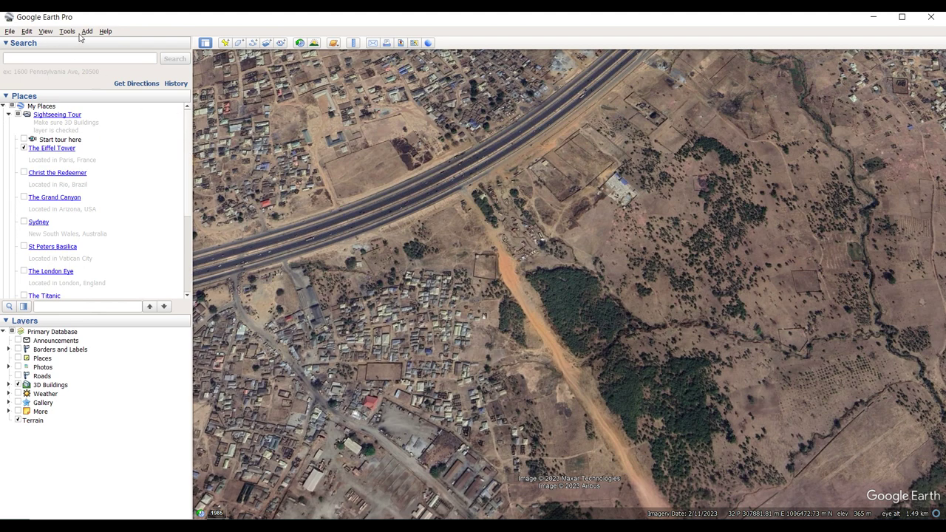
{"action": "left_click", "coordinate": [40, 106]}
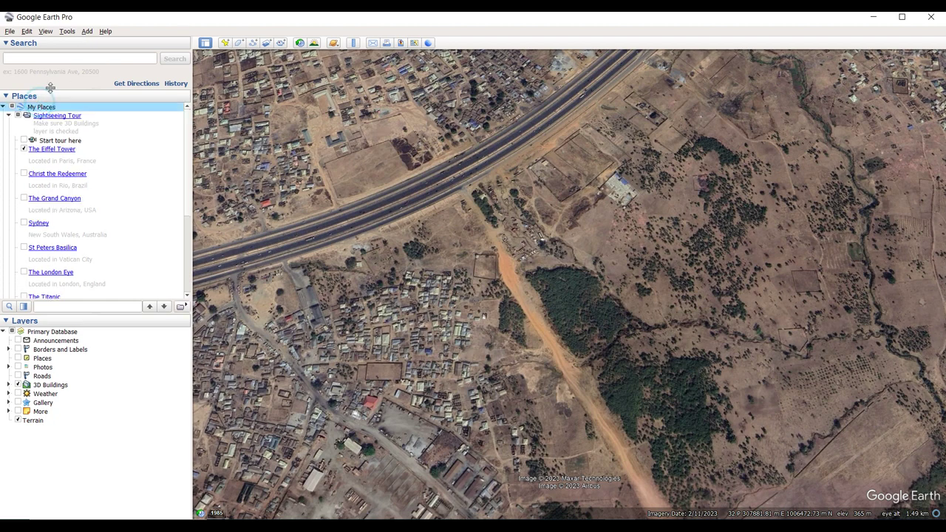
{"action": "left_click", "coordinate": [87, 31]}
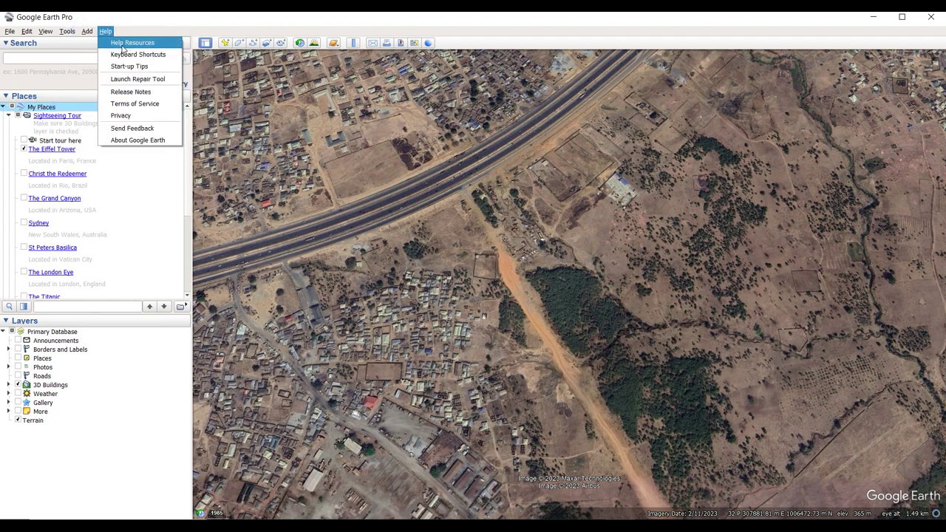
{"action": "left_click", "coordinate": [92, 42]}
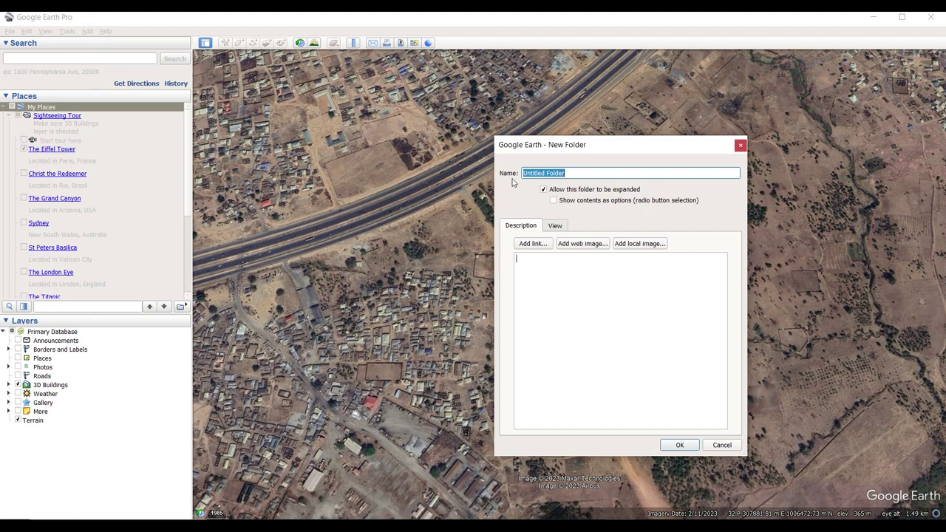
{"action": "type", "text": "Tutoriak"}
{"action": "key", "text": "BackSpace"}
{"action": "left_click", "coordinate": [678, 445]}
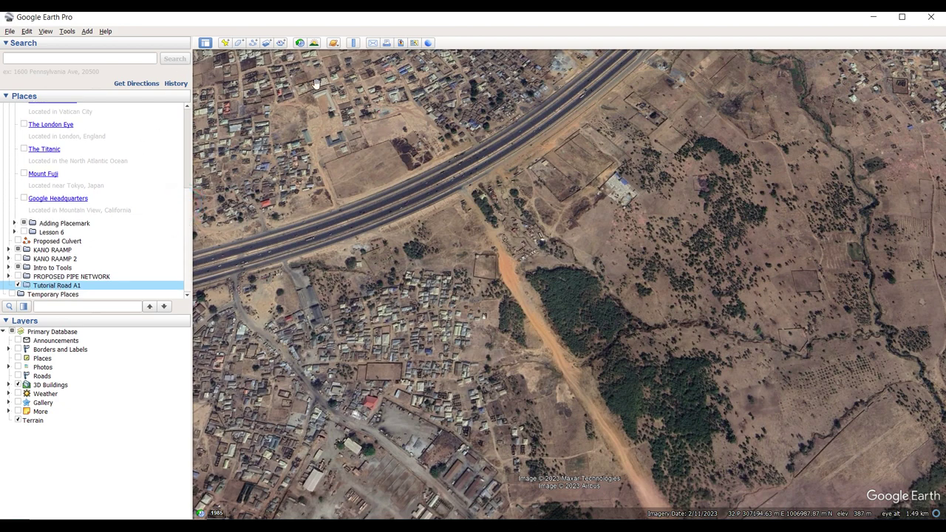
Start a new placemark in the Tutorial Road A1 folder near the wide highway and name it 0+000.
{"action": "scroll", "coordinate": [469, 190], "scroll_direction": "up", "scroll_amount": 3}
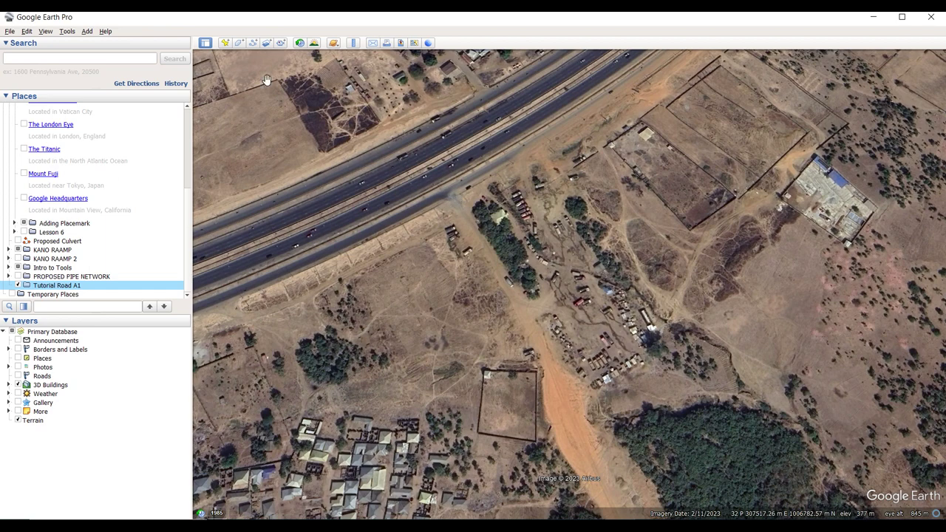
{"action": "left_click", "coordinate": [225, 43]}
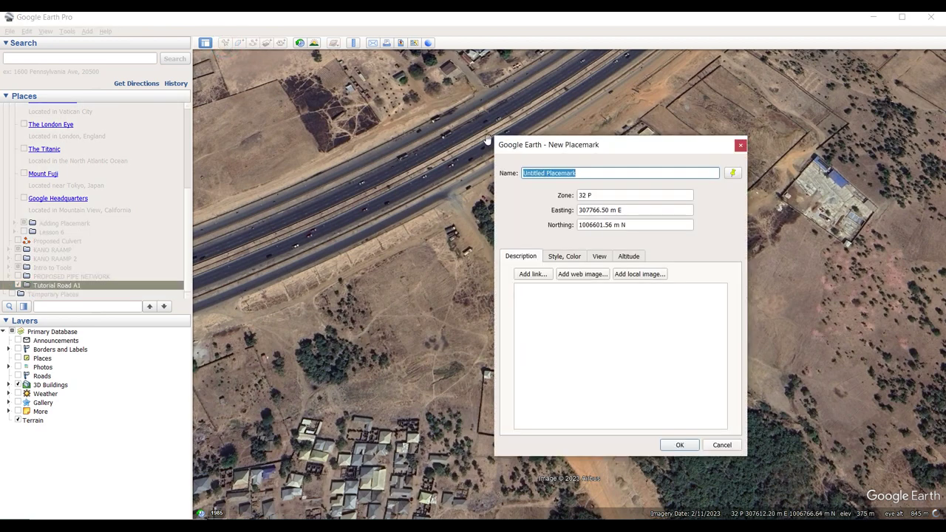
{"action": "left_click_drag", "start_coordinate": [516, 141], "coordinate": [328, 140]}
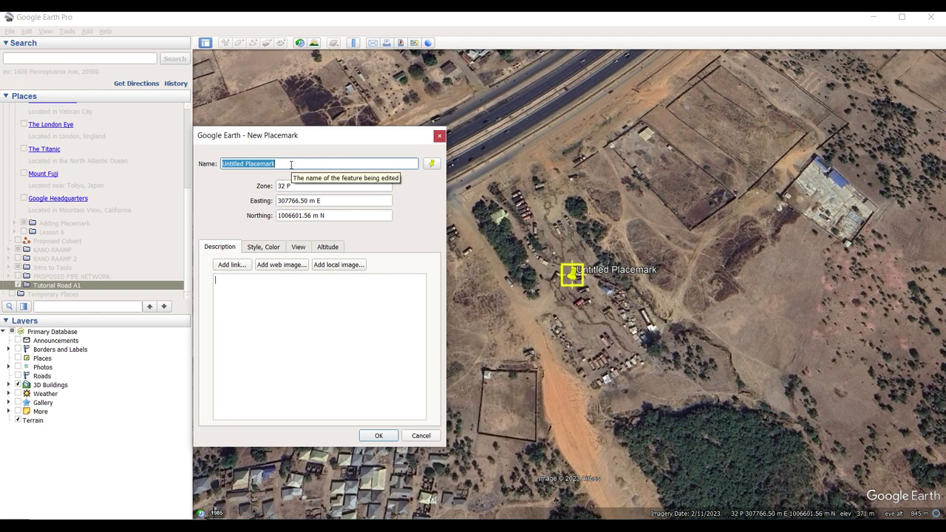
{"action": "type", "text": "0+"}
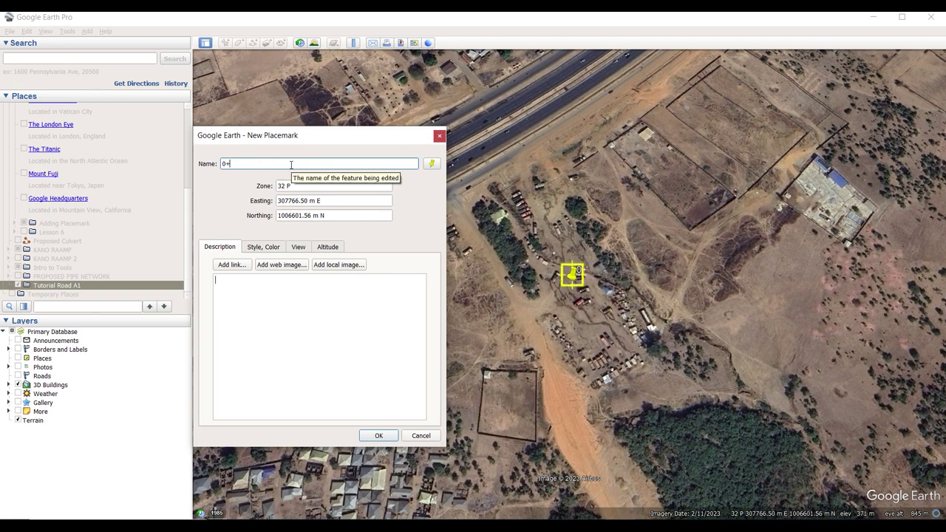
{"action": "type", "text": "000"}
Position the 0+000 placemark where the dirt road meets the wide highway and save it.
{"action": "scroll", "coordinate": [714, 256], "scroll_direction": "down", "scroll_amount": 1}
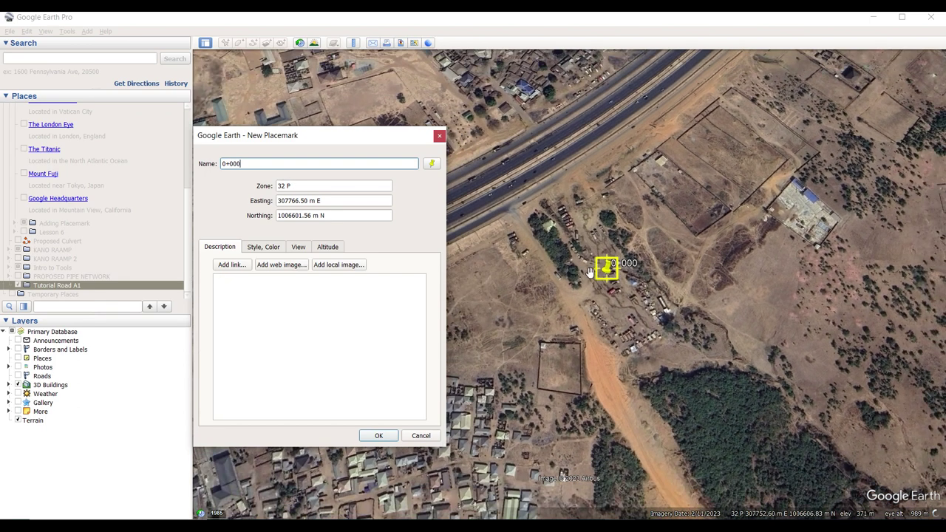
{"action": "scroll", "coordinate": [607, 272], "scroll_direction": "up", "scroll_amount": 1}
{"action": "left_click_drag", "start_coordinate": [609, 272], "coordinate": [499, 207]}
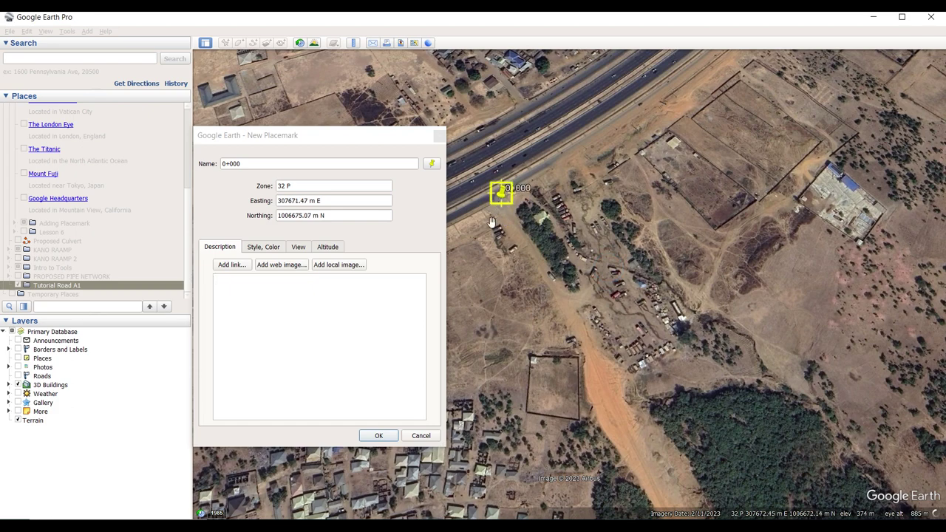
{"action": "left_click", "coordinate": [410, 383]}
{"action": "left_click", "coordinate": [380, 435]}
Add a second placemark at the far end of the dirt road, on the near edge of the second highway.
{"action": "scroll", "coordinate": [501, 193], "scroll_direction": "up", "scroll_amount": 1}
{"action": "scroll", "coordinate": [369, 146], "scroll_direction": "down", "scroll_amount": 3}
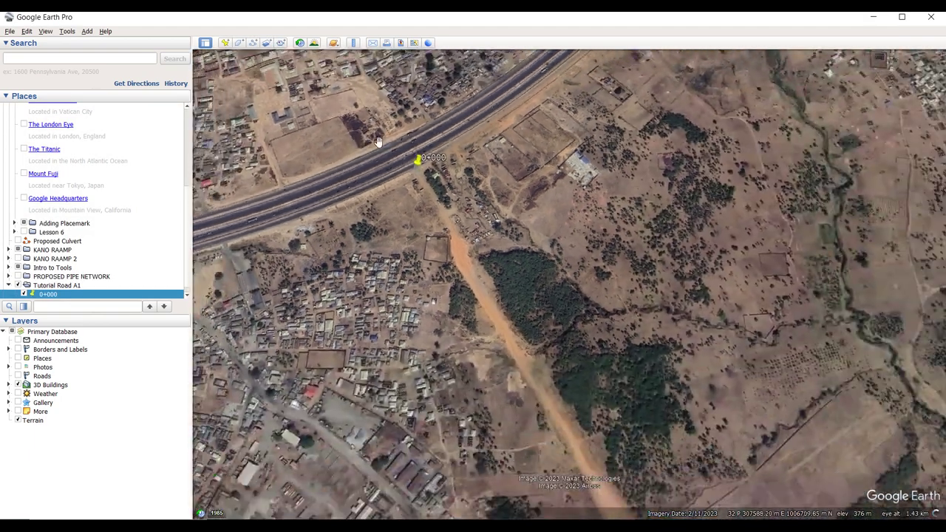
{"action": "scroll", "coordinate": [385, 142], "scroll_direction": "down", "scroll_amount": 3}
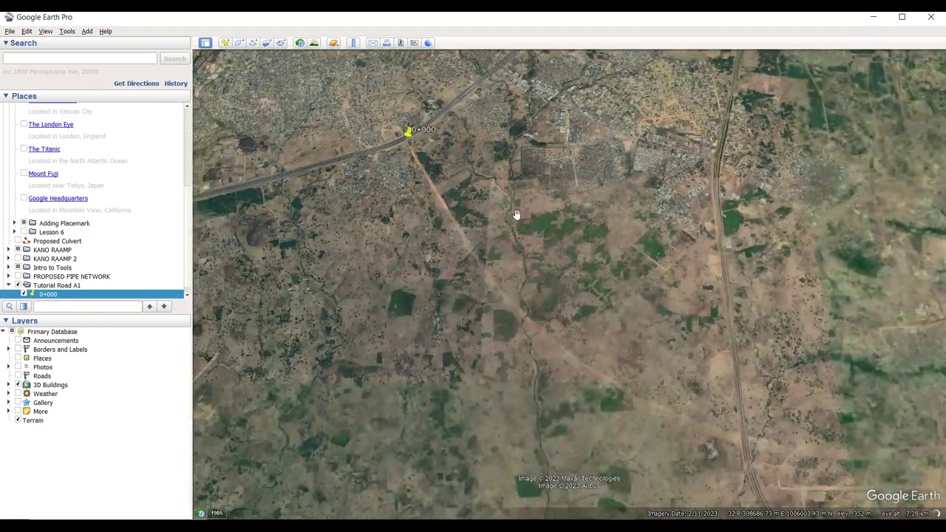
{"action": "scroll", "coordinate": [727, 437], "scroll_direction": "up", "scroll_amount": 3}
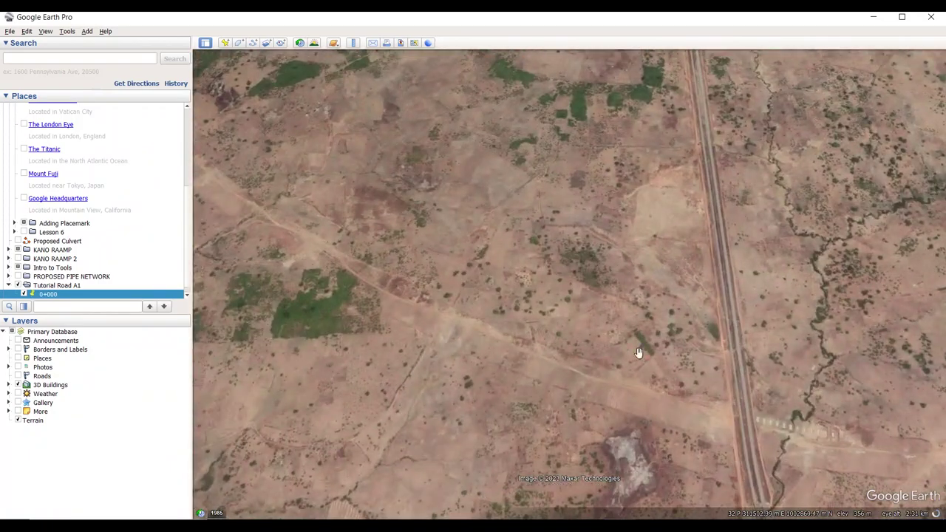
{"action": "scroll", "coordinate": [607, 380], "scroll_direction": "up", "scroll_amount": 3}
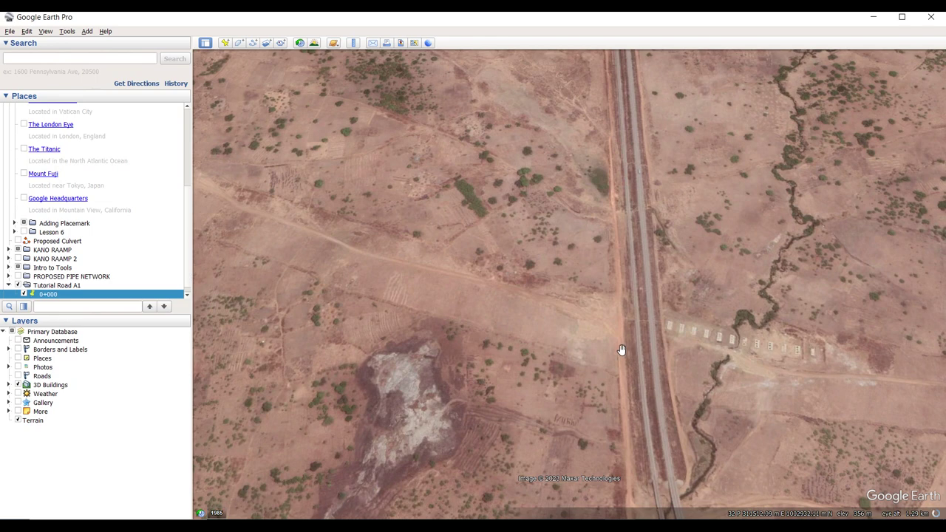
{"action": "left_click", "coordinate": [226, 44]}
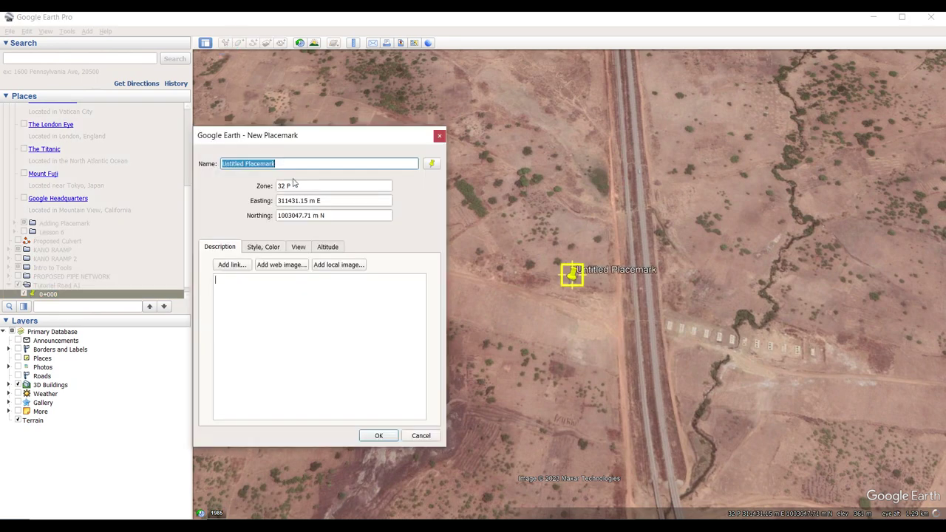
{"action": "left_click_drag", "start_coordinate": [573, 277], "coordinate": [619, 351]}
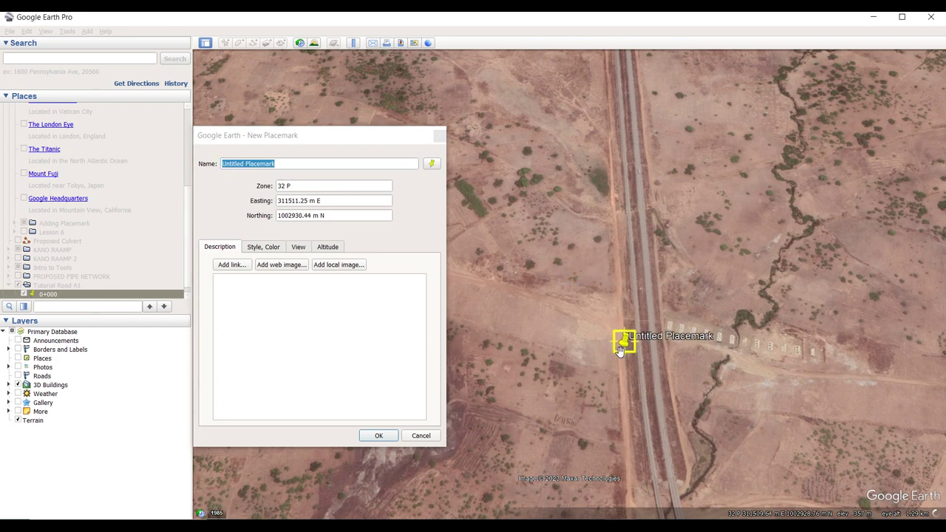
Name the second placemark X+XXX, fine-tune its position at the highway's edge and save it.
{"action": "left_click", "coordinate": [289, 163]}
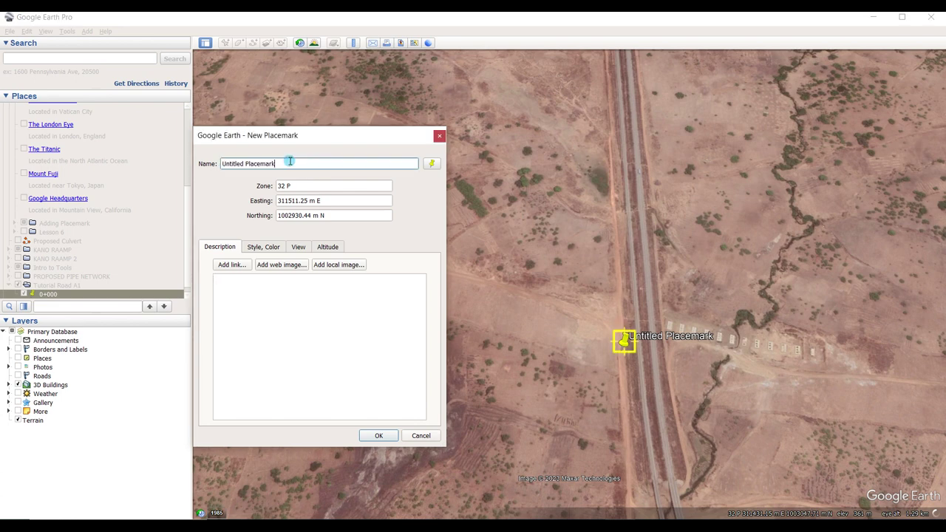
{"action": "triple_click", "coordinate": [282, 163]}
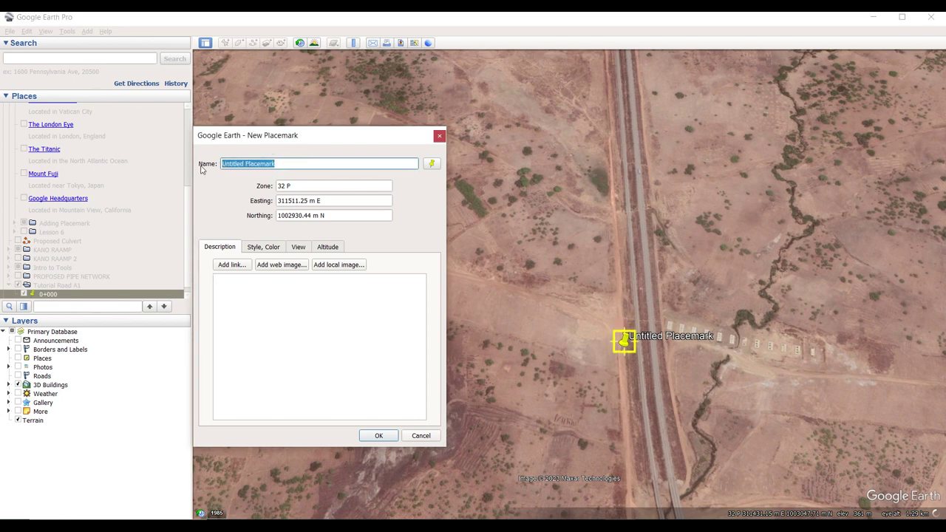
{"action": "type", "text": "x"}
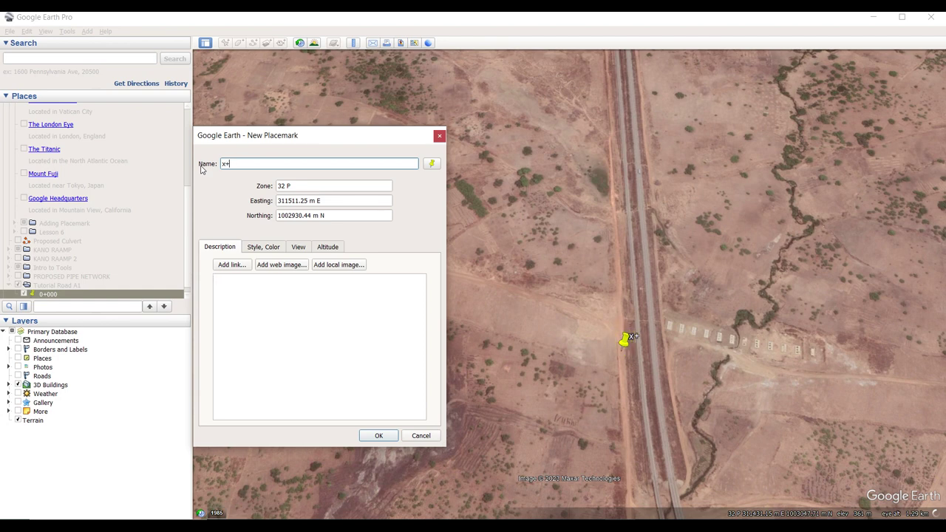
{"action": "type", "text": "+XXX"}
{"action": "key", "text": "Home"}
{"action": "key", "text": "Delete"}
{"action": "type", "text": "X"}
{"action": "left_click_drag", "start_coordinate": [625, 343], "coordinate": [627, 340]}
{"action": "left_click", "coordinate": [378, 435]}
{"action": "scroll", "coordinate": [795, 347], "scroll_direction": "down", "scroll_amount": 5}
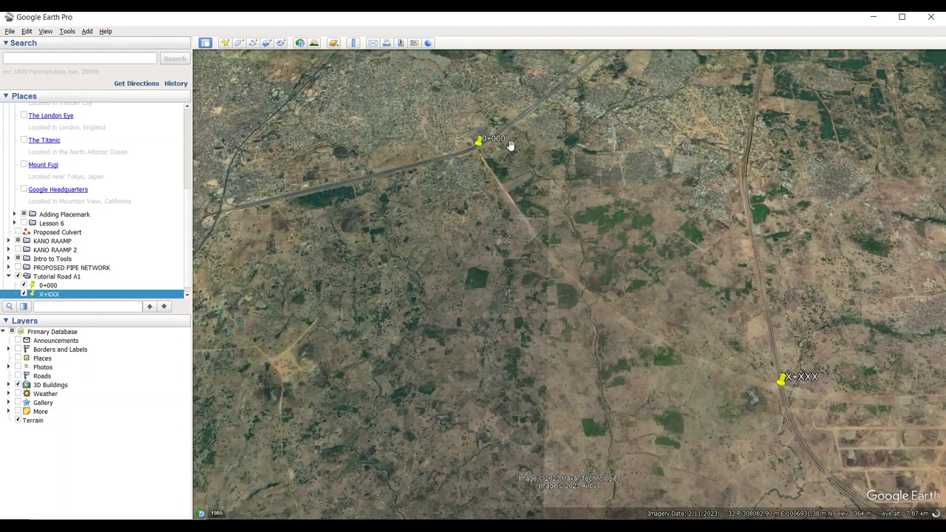
{"action": "scroll", "coordinate": [737, 398], "scroll_direction": "up", "scroll_amount": 1}
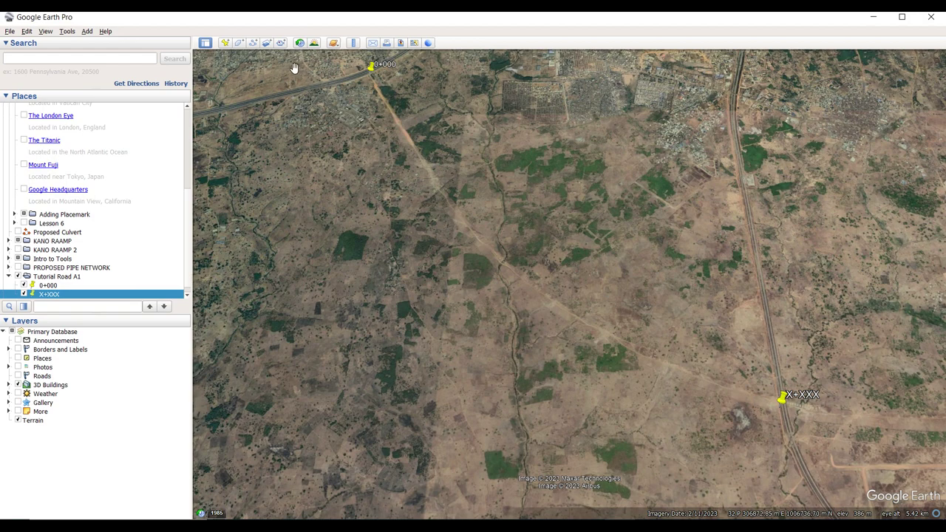
Start a new path named A1 with an orange-red line colour (#ff5500) and a line width of 2.0.
{"action": "left_click", "coordinate": [254, 46]}
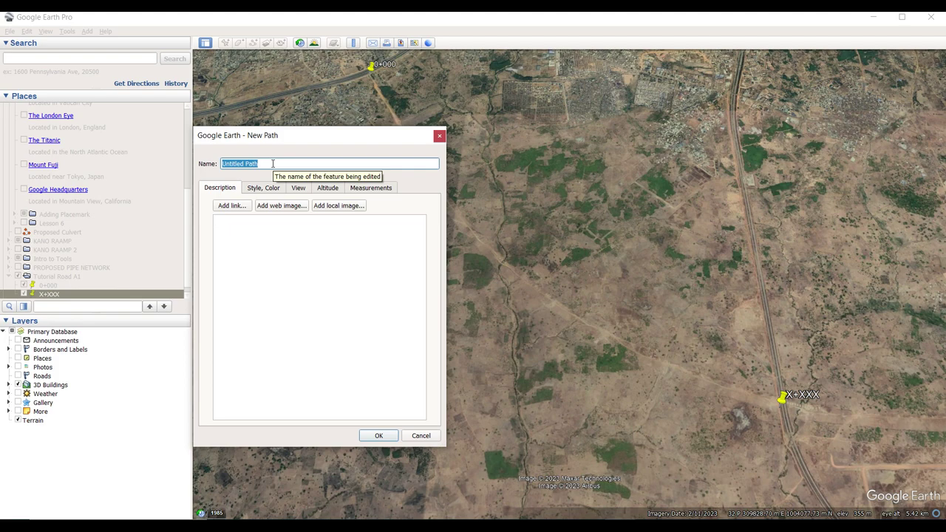
{"action": "type", "text": "A1"}
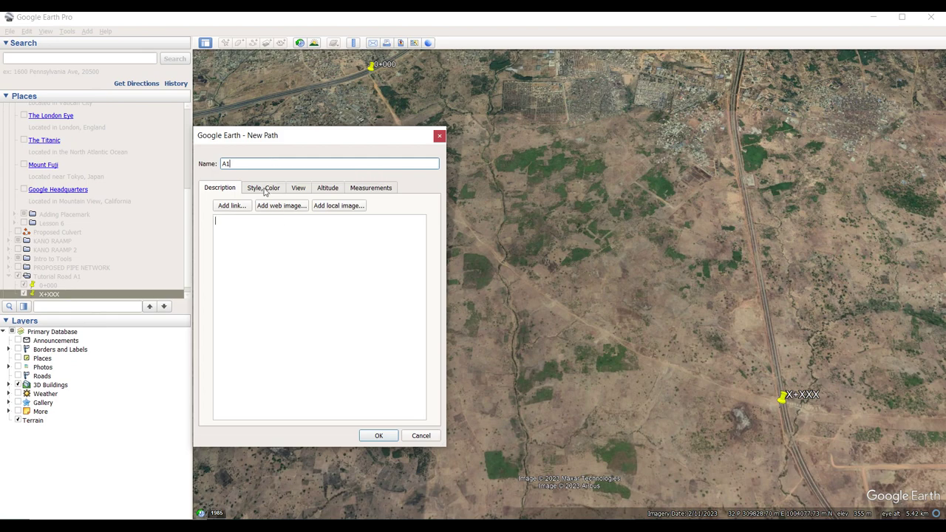
{"action": "left_click", "coordinate": [264, 188]}
{"action": "left_click", "coordinate": [247, 225]}
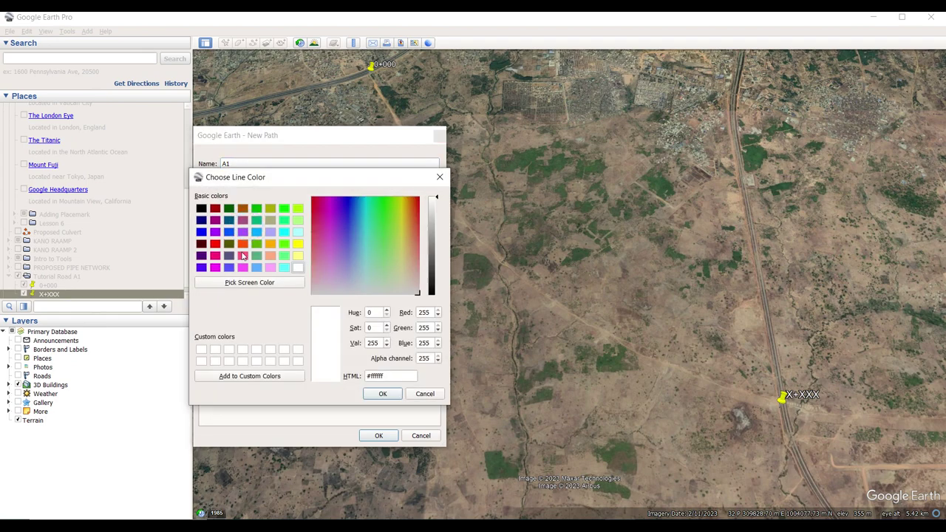
{"action": "left_click", "coordinate": [240, 245]}
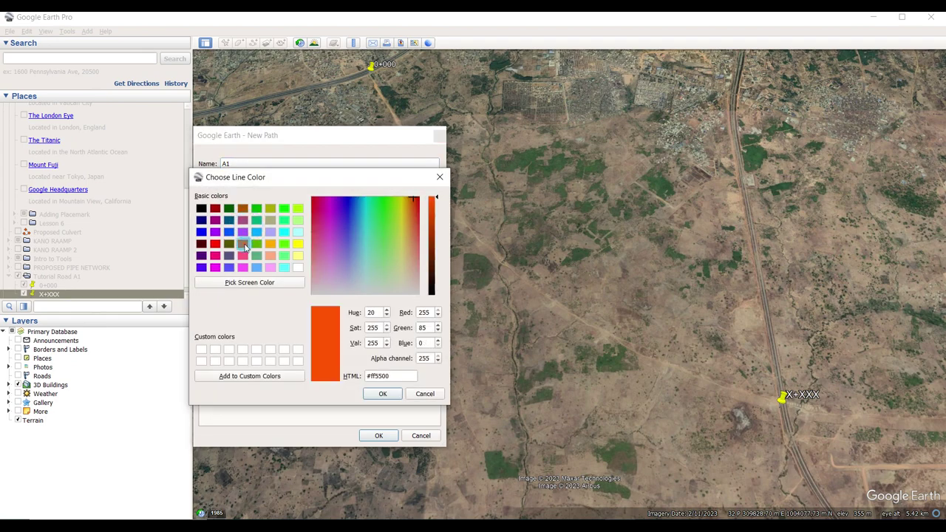
{"action": "left_click", "coordinate": [381, 393]}
{"action": "double_click", "coordinate": [282, 225]}
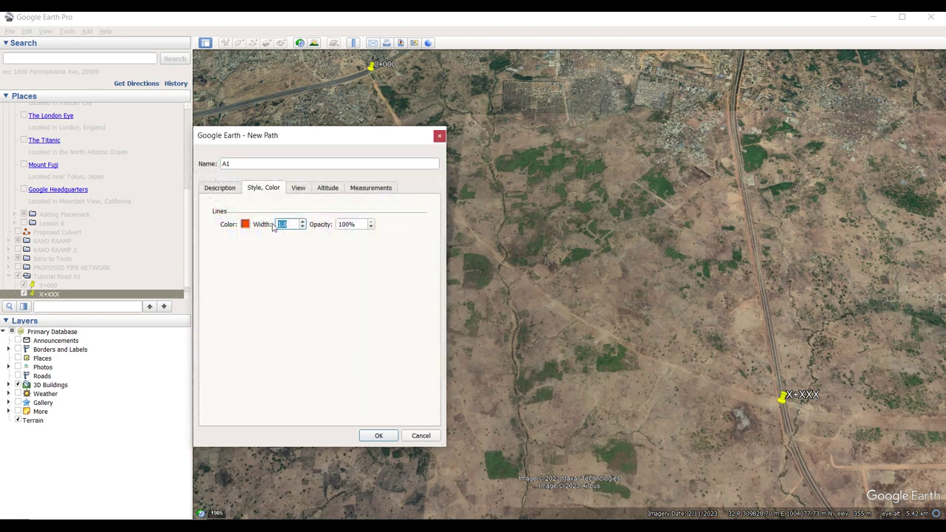
Trace the first stretch of path A1 from the 0+000 placemark along the dirt road, past the wooded area beside the settlement.
{"action": "left_click_drag", "start_coordinate": [318, 136], "coordinate": [222, 149]}
{"action": "scroll", "coordinate": [345, 80], "scroll_direction": "up", "scroll_amount": 2}
{"action": "scroll", "coordinate": [344, 81], "scroll_direction": "up", "scroll_amount": 3}
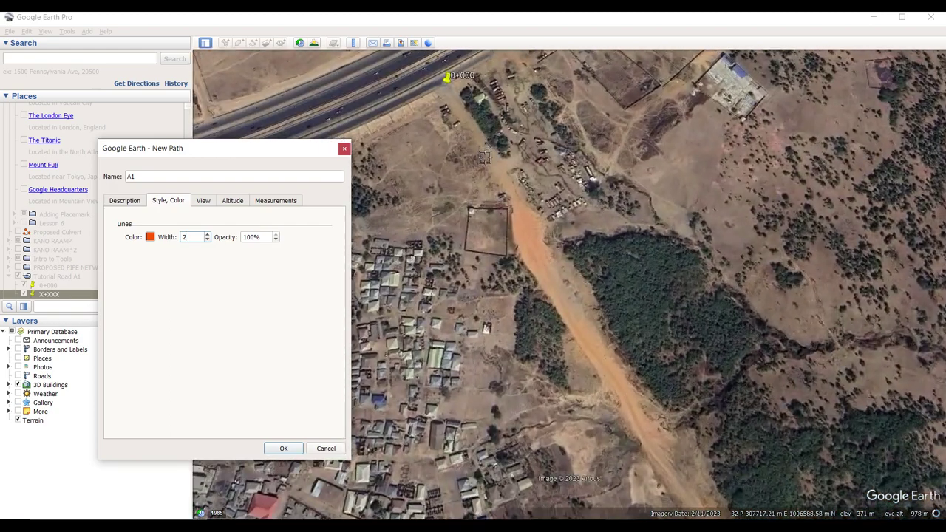
{"action": "left_click", "coordinate": [446, 83]}
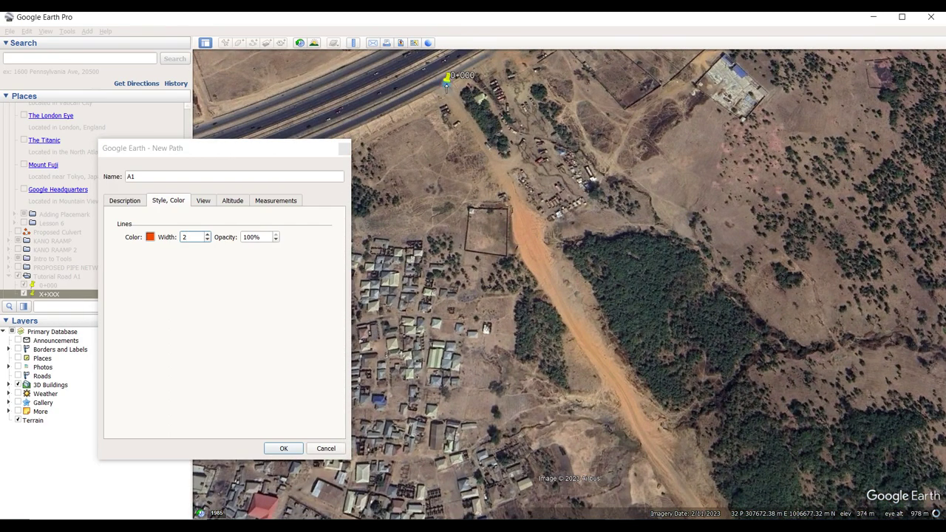
{"action": "left_click", "coordinate": [523, 219]}
{"action": "scroll", "coordinate": [565, 310], "scroll_direction": "down", "scroll_amount": 2}
{"action": "left_click", "coordinate": [563, 303]}
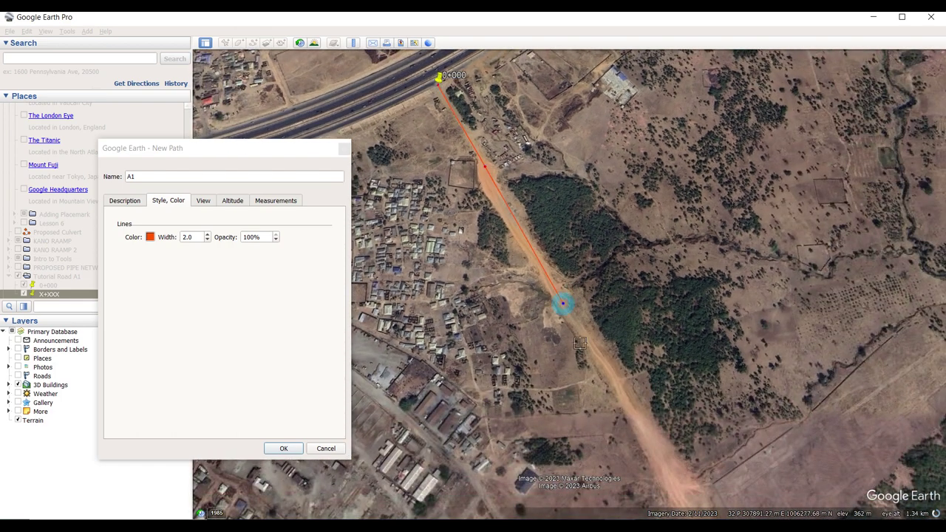
{"action": "left_click", "coordinate": [675, 484]}
{"action": "scroll", "coordinate": [412, 84], "scroll_direction": "down", "scroll_amount": 2}
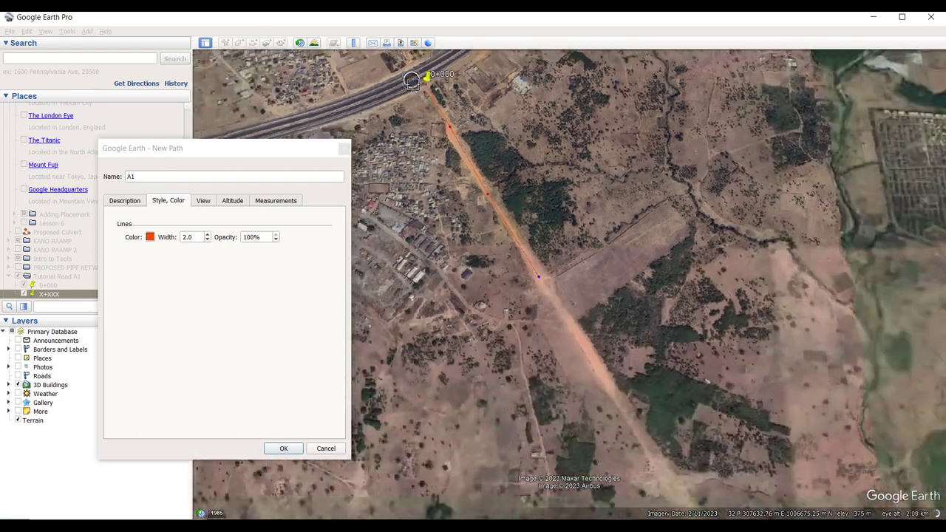
Continue path A1 southeast along the dirt road's centre, adding points up to just before the stream crossing.
{"action": "scroll", "coordinate": [524, 255], "scroll_direction": "down", "scroll_amount": 2}
{"action": "left_click", "coordinate": [522, 255]}
{"action": "left_click", "coordinate": [604, 385]}
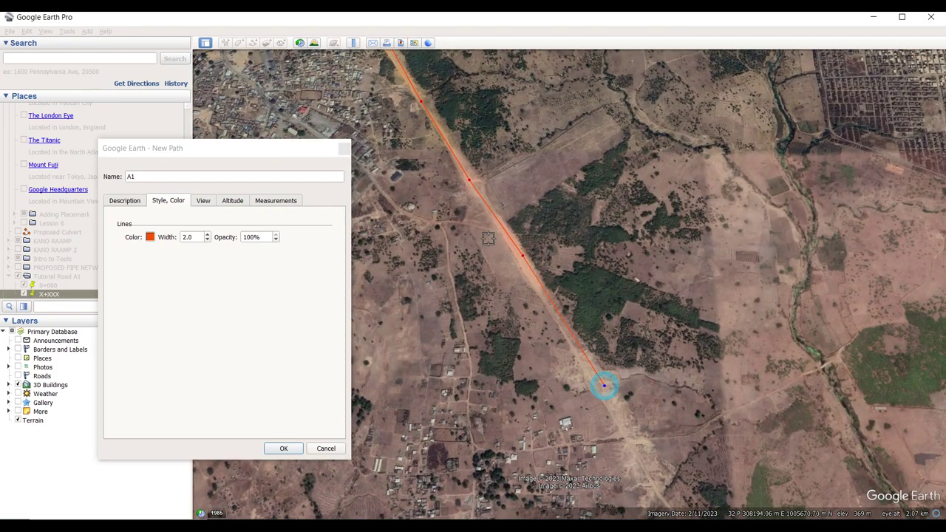
{"action": "key", "text": "Down"}
{"action": "key", "text": "Right"}
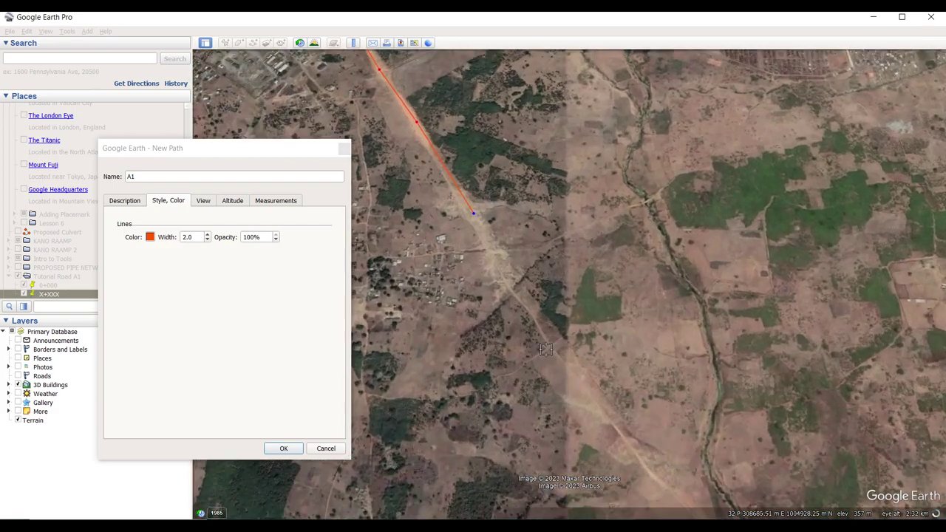
{"action": "left_click", "coordinate": [547, 346]}
{"action": "scroll", "coordinate": [546, 346], "scroll_direction": "down", "scroll_amount": 2}
{"action": "left_click", "coordinate": [511, 319]}
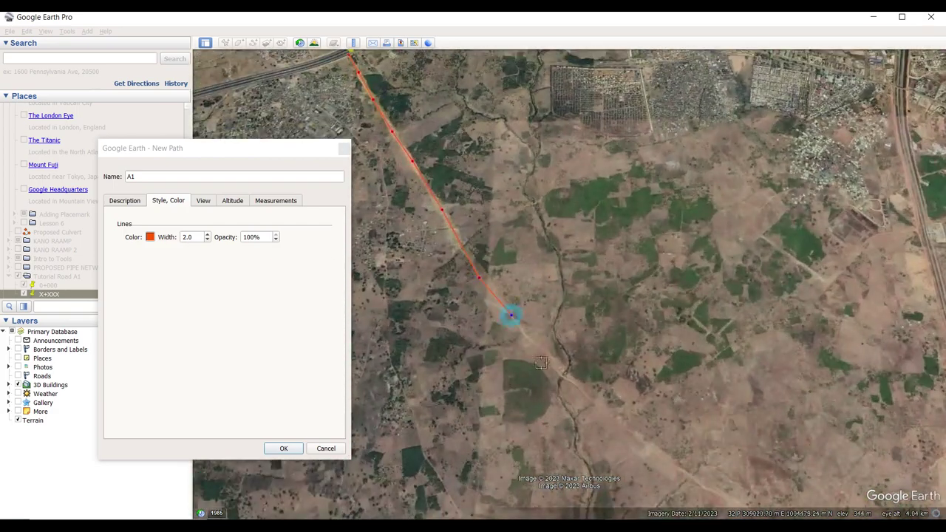
Finish tracing path A1 across the stream and around the curve to the X+XXX placemark at the second highway.
{"action": "scroll", "coordinate": [621, 425], "scroll_direction": "up", "scroll_amount": 2}
{"action": "left_click", "coordinate": [629, 390]}
{"action": "left_click", "coordinate": [803, 443]}
{"action": "left_click_drag", "start_coordinate": [264, 150], "coordinate": [181, 147]}
{"action": "scroll", "coordinate": [774, 245], "scroll_direction": "down", "scroll_amount": 3}
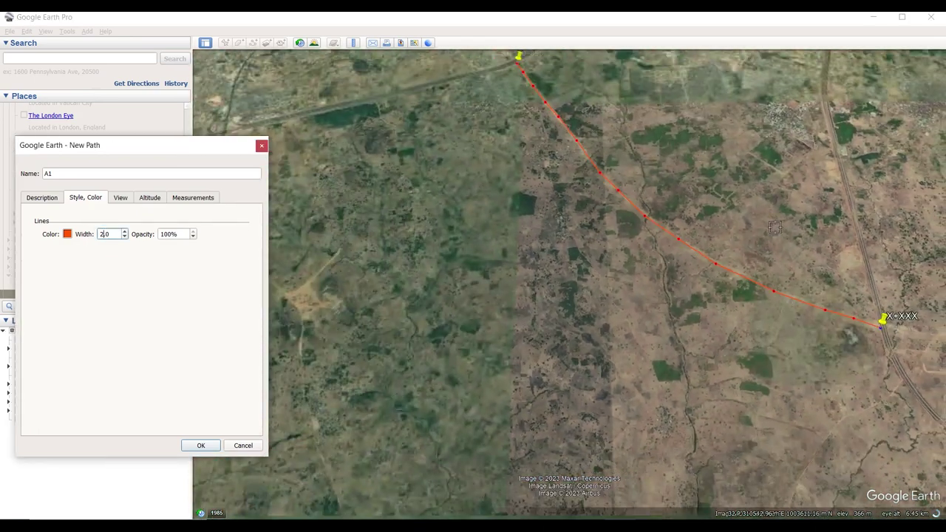
Check the traced path from 0+000 to X+XXX and display its measured length in kilometers.
{"action": "scroll", "coordinate": [559, 211], "scroll_direction": "up", "scroll_amount": 2}
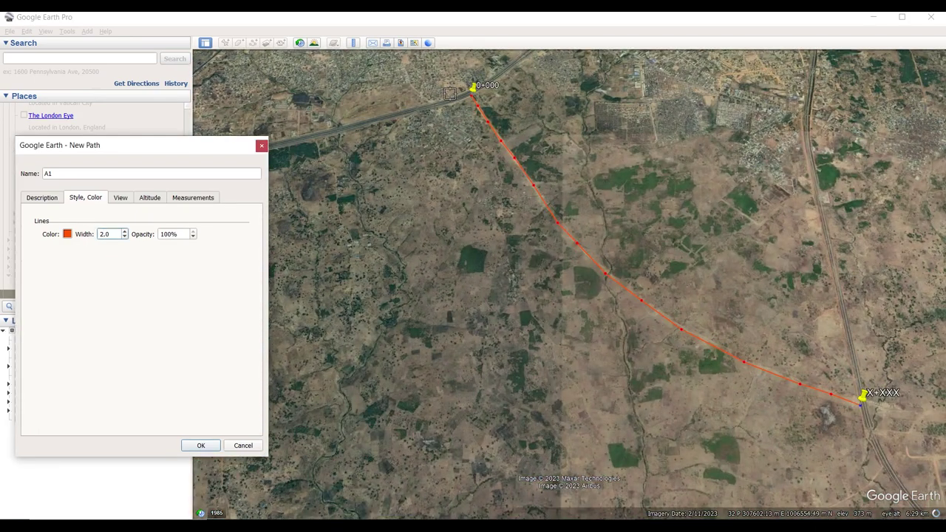
{"action": "scroll", "coordinate": [489, 77], "scroll_direction": "up", "scroll_amount": 3}
{"action": "scroll", "coordinate": [400, 113], "scroll_direction": "down", "scroll_amount": 3}
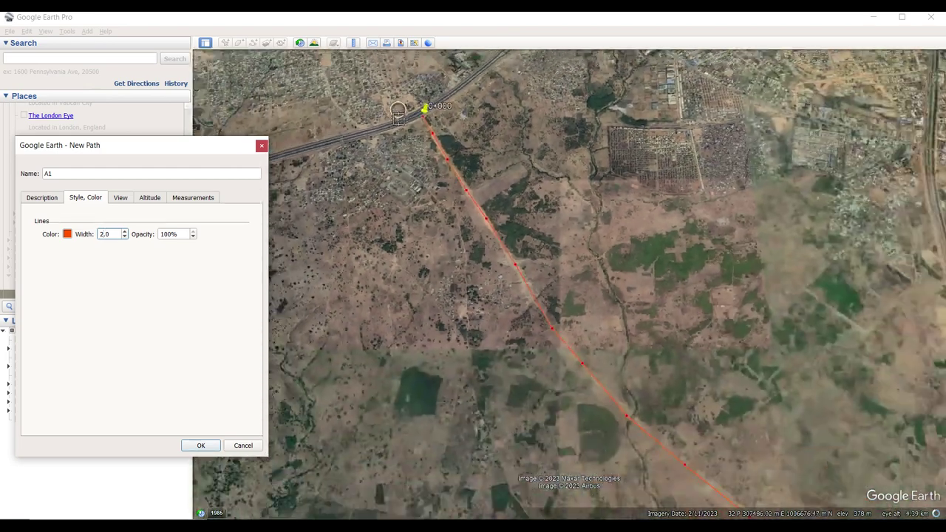
{"action": "scroll", "coordinate": [837, 467], "scroll_direction": "down", "scroll_amount": 2}
{"action": "scroll", "coordinate": [837, 467], "scroll_direction": "up", "scroll_amount": 2}
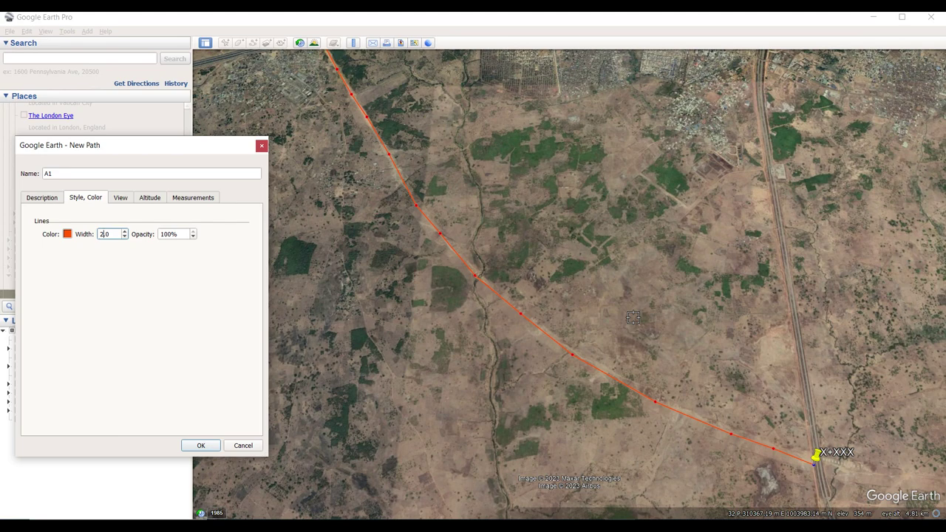
{"action": "scroll", "coordinate": [645, 382], "scroll_direction": "down", "scroll_amount": 2}
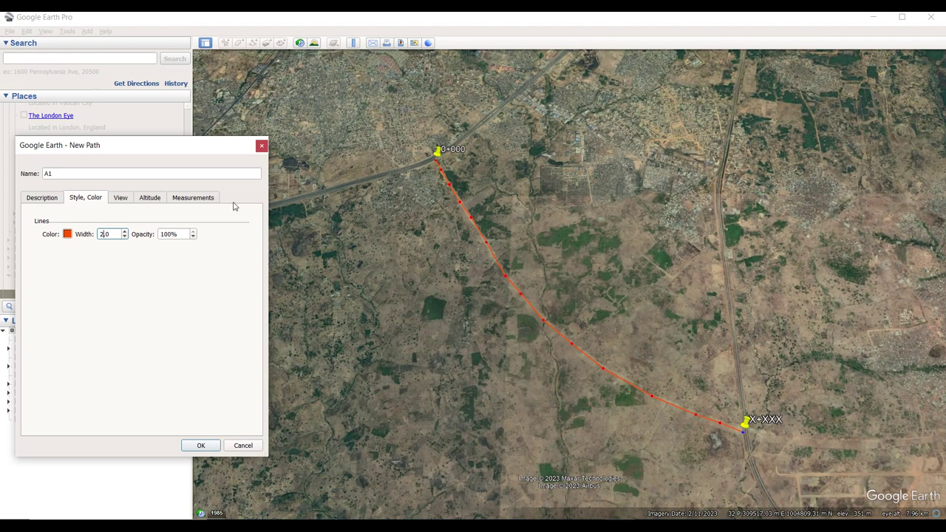
{"action": "left_click", "coordinate": [182, 197]}
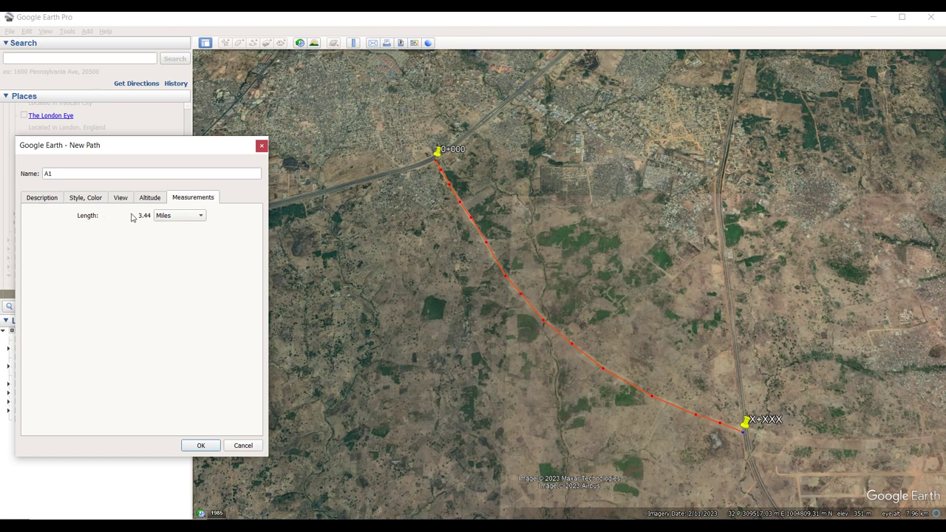
{"action": "left_click", "coordinate": [163, 216]}
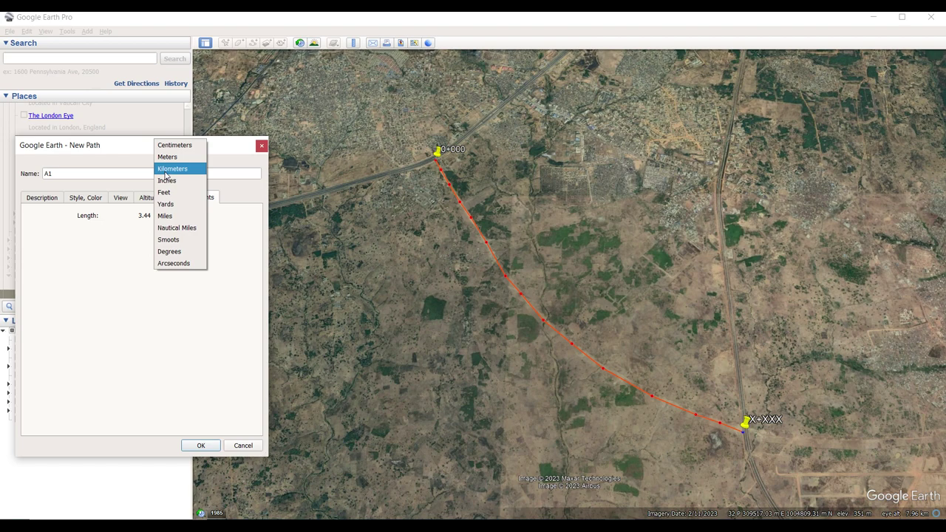
{"action": "left_click", "coordinate": [165, 174]}
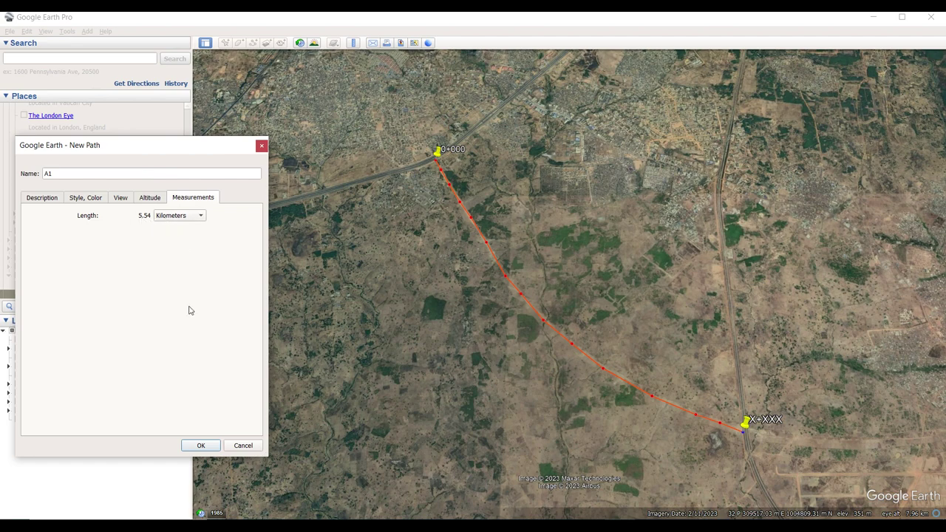
Add the description "Length of Road ~ 5.54 km" to path A1 and save it.
{"action": "scroll", "coordinate": [766, 435], "scroll_direction": "up", "scroll_amount": 2}
{"action": "scroll", "coordinate": [766, 434], "scroll_direction": "up", "scroll_amount": 2}
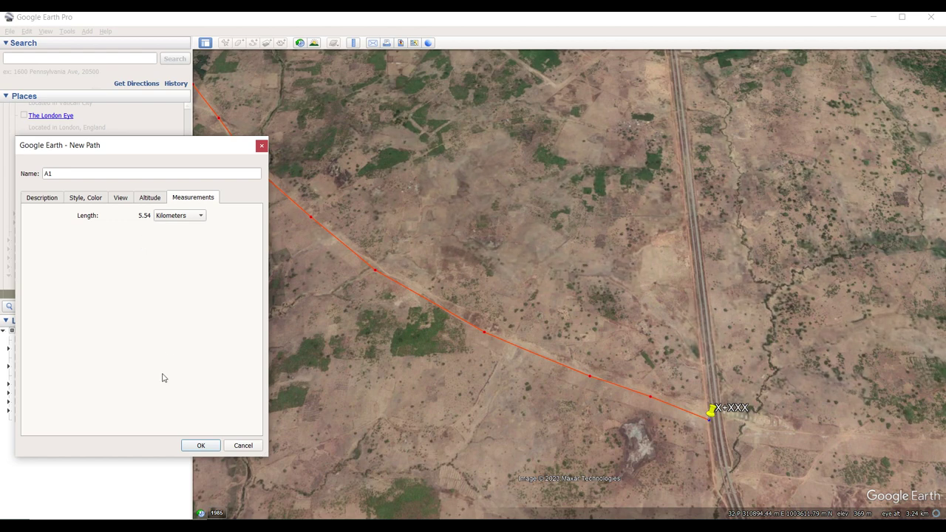
{"action": "left_click", "coordinate": [41, 198]}
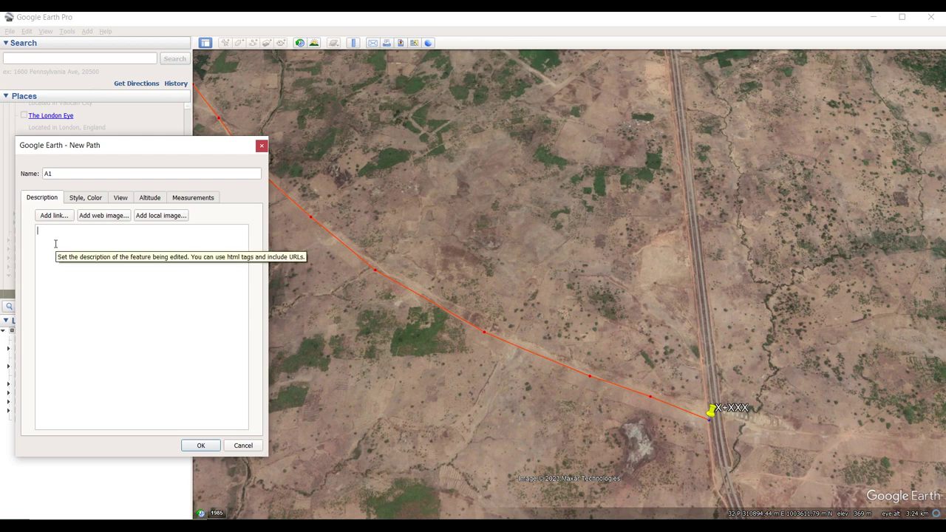
{"action": "type", "text": "Length of Road"}
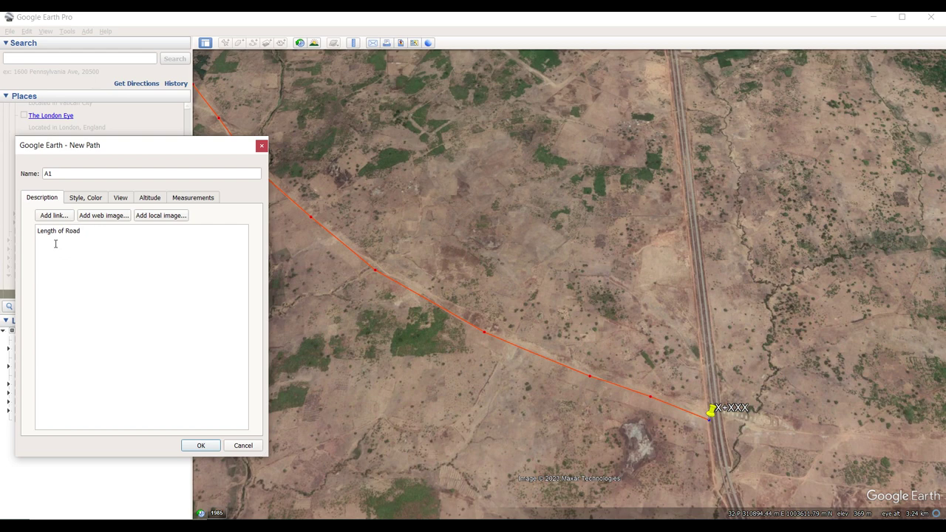
{"action": "type", "text": " ~ 5.54km"}
{"action": "left_click", "coordinate": [100, 231]}
{"action": "left_click", "coordinate": [194, 446]}
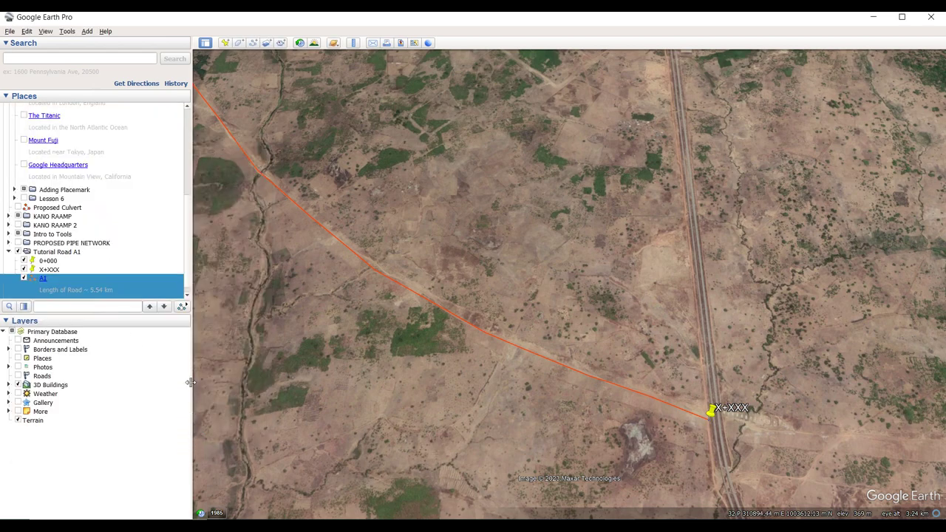
Rename the X+XXX placemark at the road's end as 5+540 and save it.
{"action": "scroll", "coordinate": [709, 390], "scroll_direction": "up", "scroll_amount": 3}
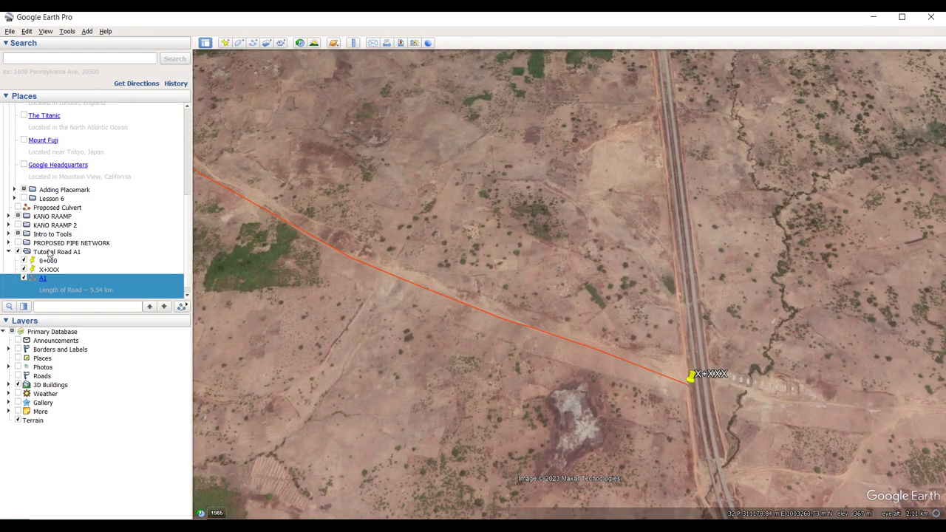
{"action": "left_click", "coordinate": [49, 254]}
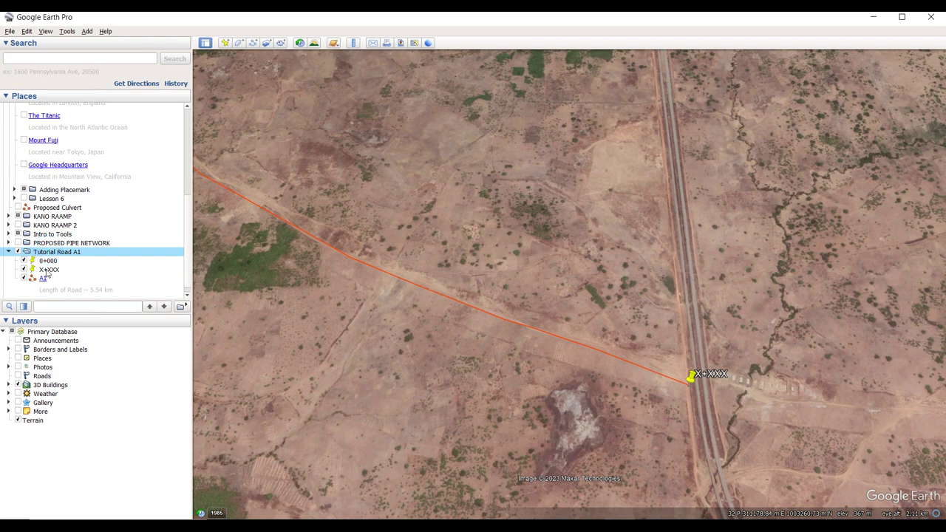
{"action": "left_click", "coordinate": [47, 270]}
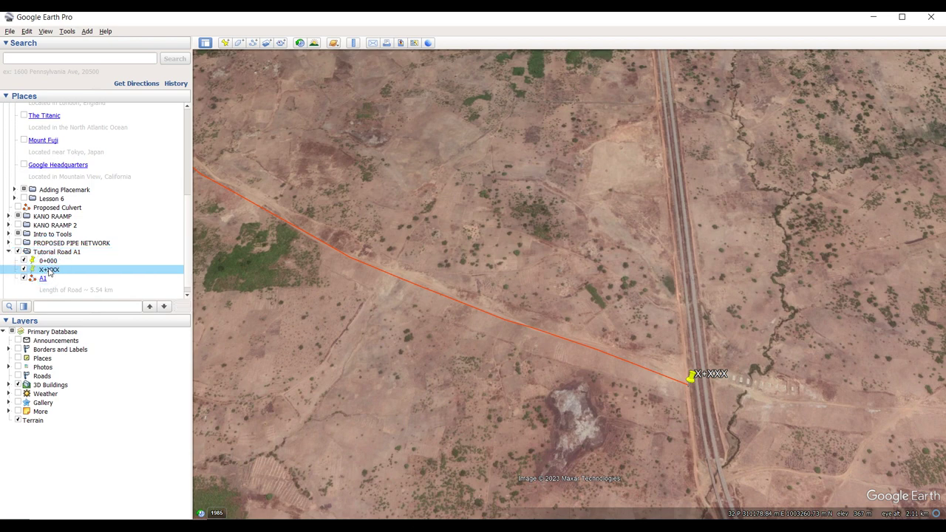
{"action": "right_click", "coordinate": [48, 272]}
{"action": "left_click", "coordinate": [67, 411]}
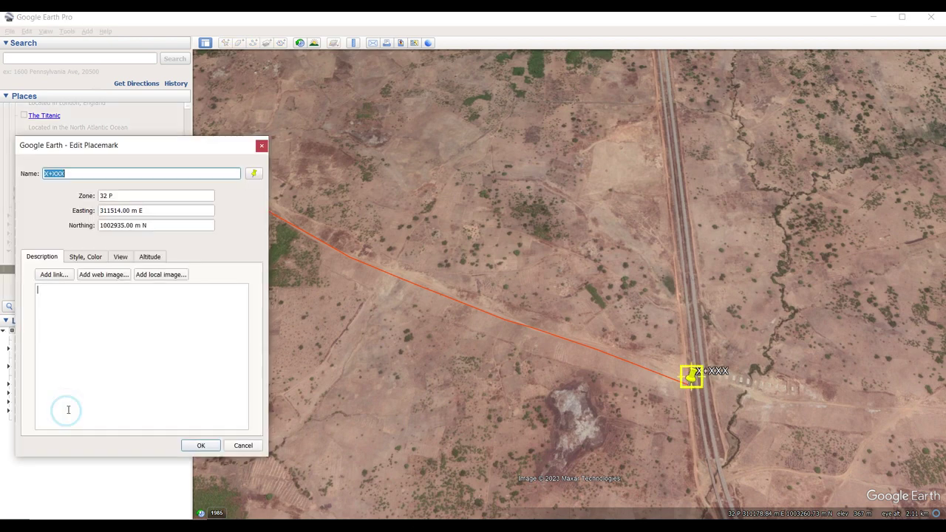
{"action": "left_click", "coordinate": [50, 173]}
{"action": "key", "text": "BackSpace"}
{"action": "type", "text": "5"}
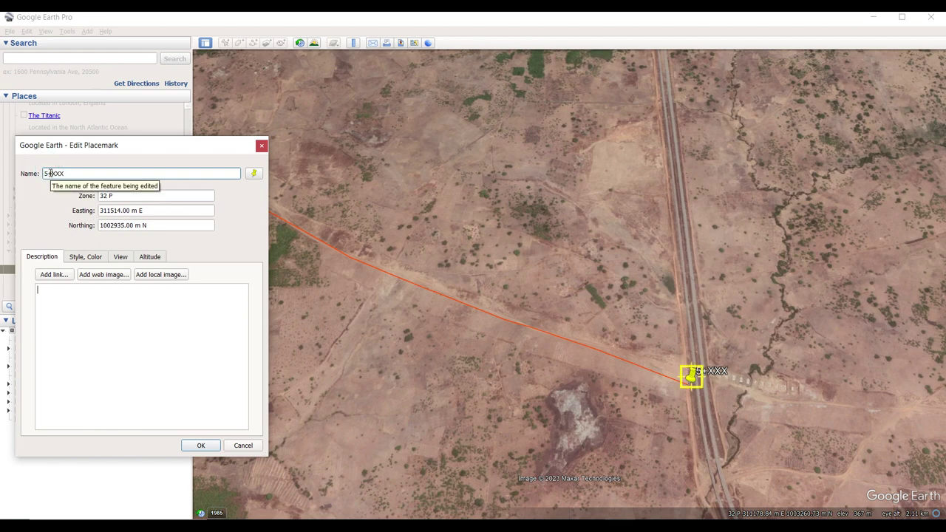
{"action": "key", "text": "Delete"}
{"action": "key", "text": "Delete"}
{"action": "key", "text": "Delete"}
{"action": "type", "text": "540"}
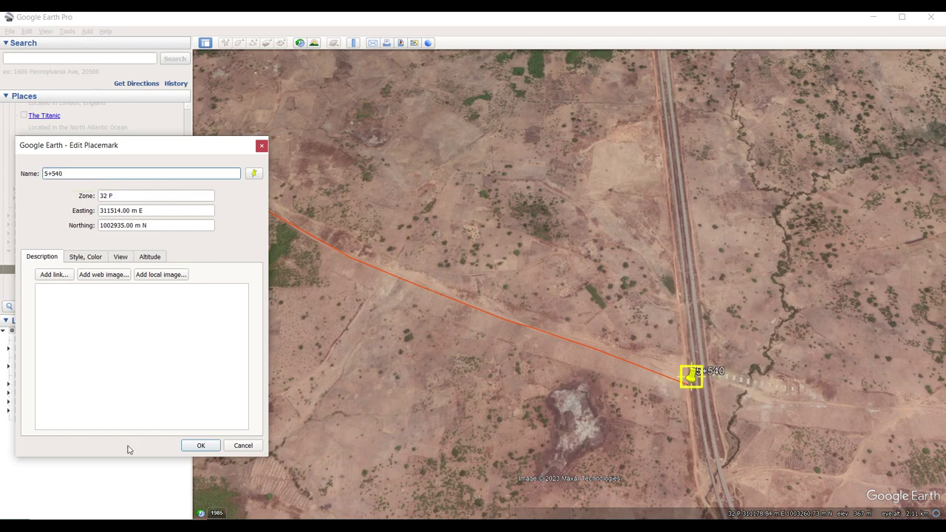
{"action": "left_click", "coordinate": [200, 444]}
{"action": "scroll", "coordinate": [715, 407], "scroll_direction": "down", "scroll_amount": 3}
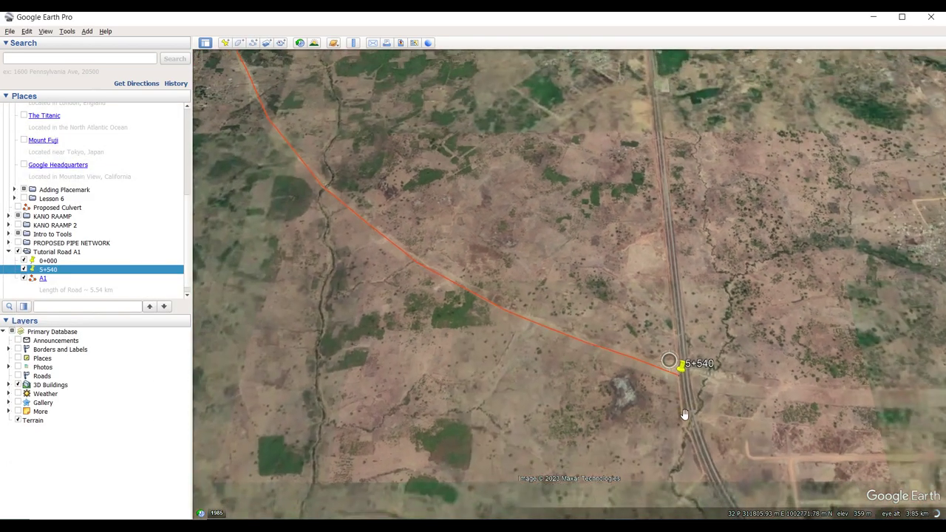
{"action": "scroll", "coordinate": [306, 84], "scroll_direction": "down", "scroll_amount": 3}
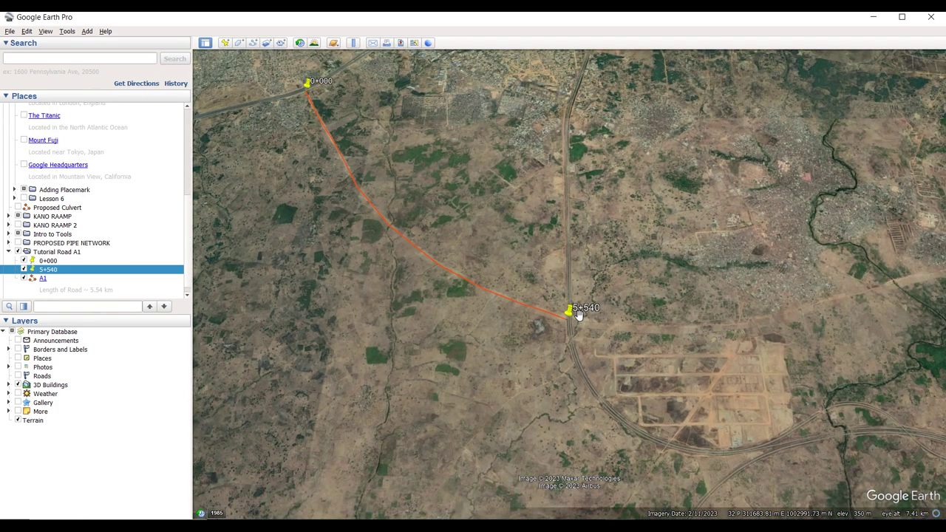
{"action": "scroll", "coordinate": [594, 348], "scroll_direction": "down", "scroll_amount": 2}
{"action": "scroll", "coordinate": [389, 184], "scroll_direction": "up", "scroll_amount": 3}
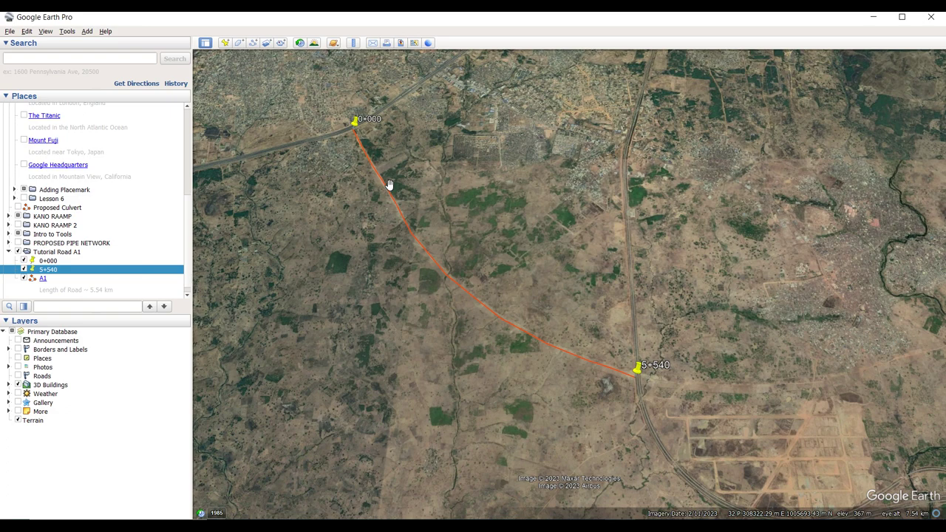
Switch to the browser window with the Udemy course page "Google Earth Pro - Application to Engineering".
{"action": "left_click", "coordinate": [571, 516]}
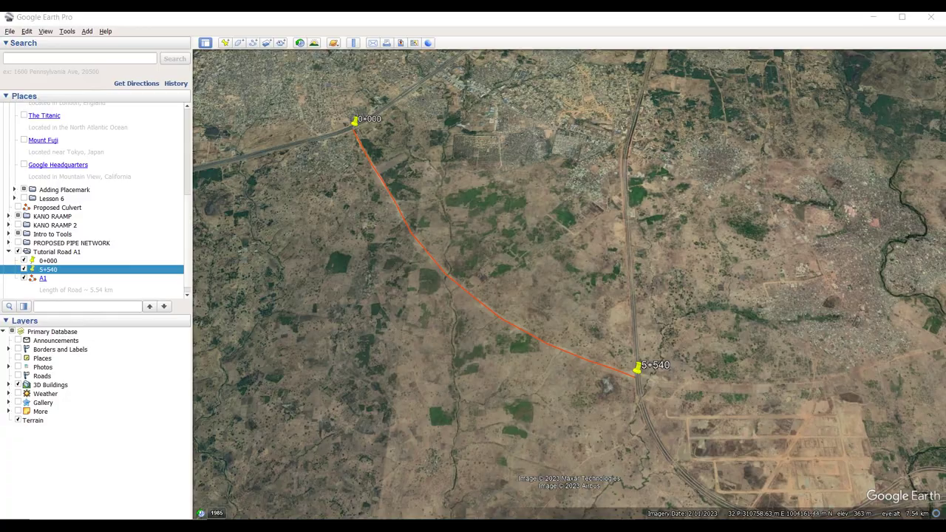
{"action": "left_click", "coordinate": [611, 509]}
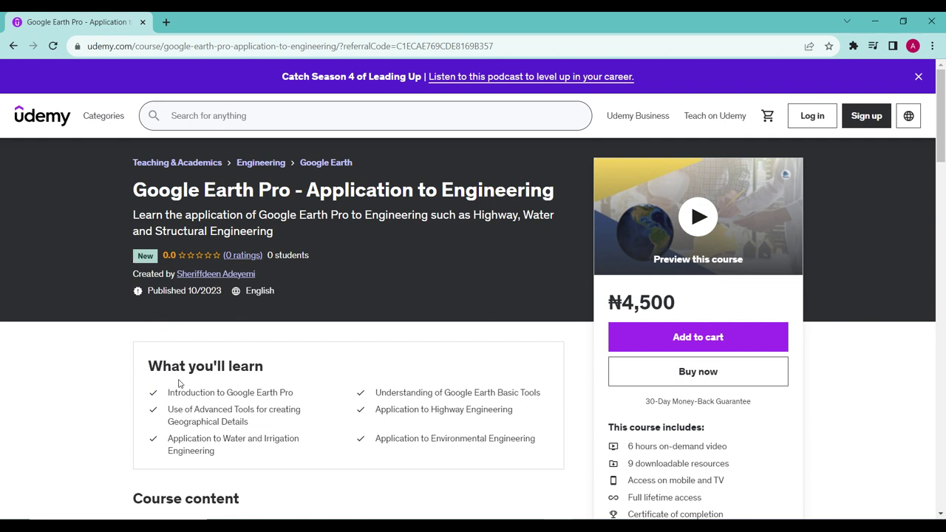
Look through the course page's learning points and its course content sections, including Application to Highway Engineering.
{"action": "scroll", "coordinate": [942, 116], "scroll_direction": "down", "scroll_amount": 3}
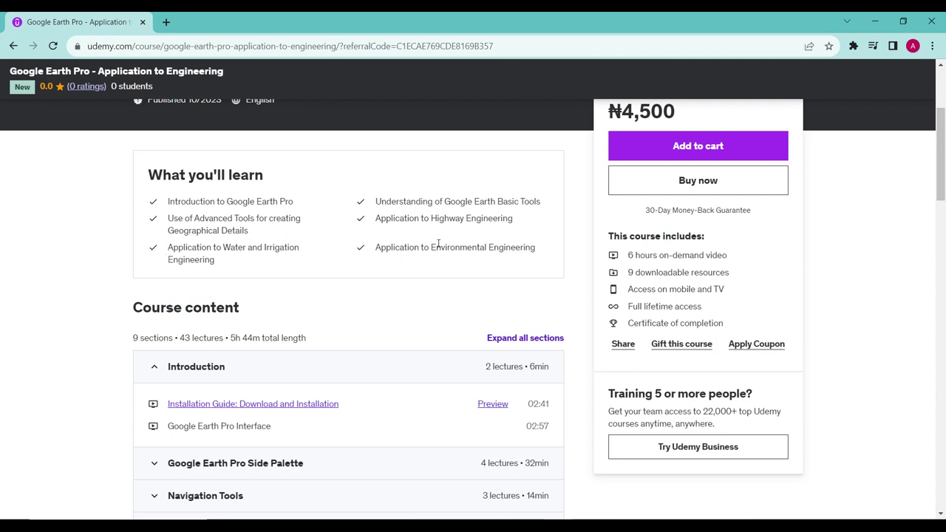
{"action": "scroll", "coordinate": [938, 148], "scroll_direction": "down", "scroll_amount": 1}
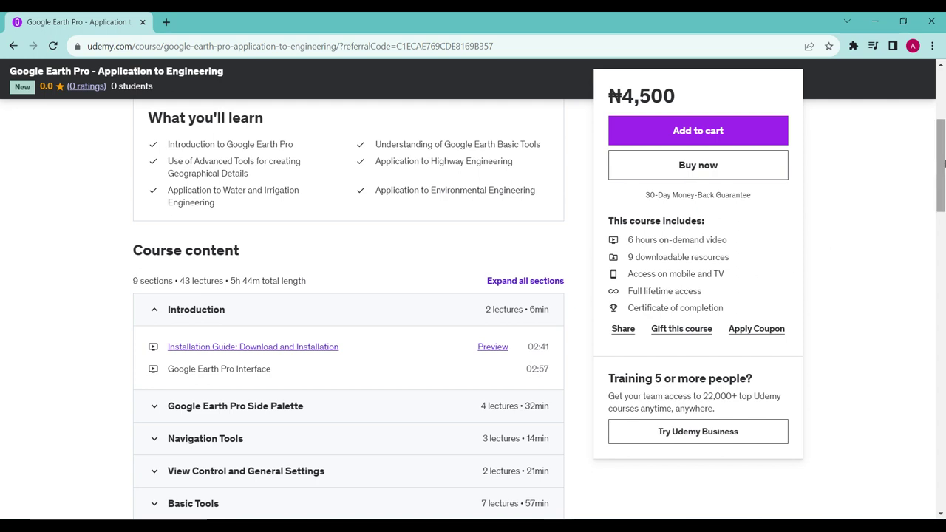
{"action": "left_click_drag", "start_coordinate": [939, 164], "coordinate": [943, 194]}
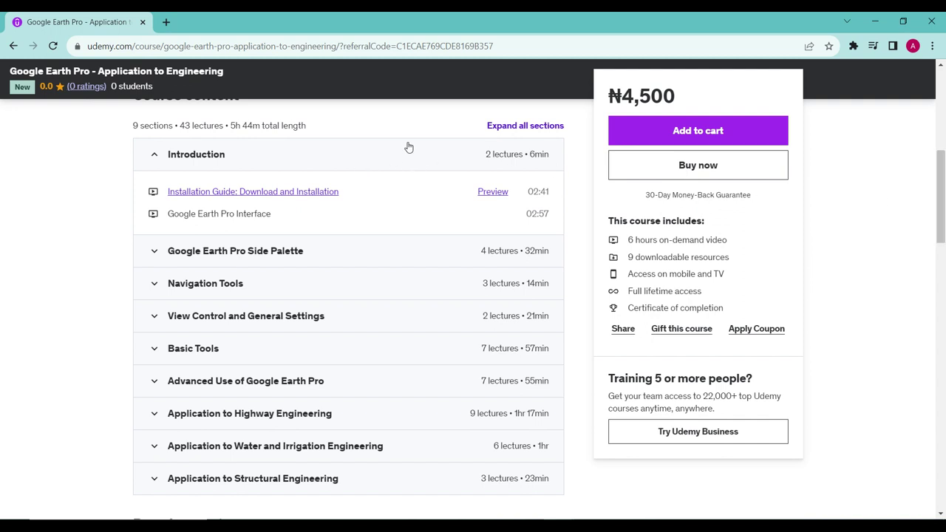
{"action": "left_click", "coordinate": [207, 416]}
{"action": "left_click", "coordinate": [302, 414]}
{"action": "left_click_drag", "start_coordinate": [942, 192], "coordinate": [944, 214]}
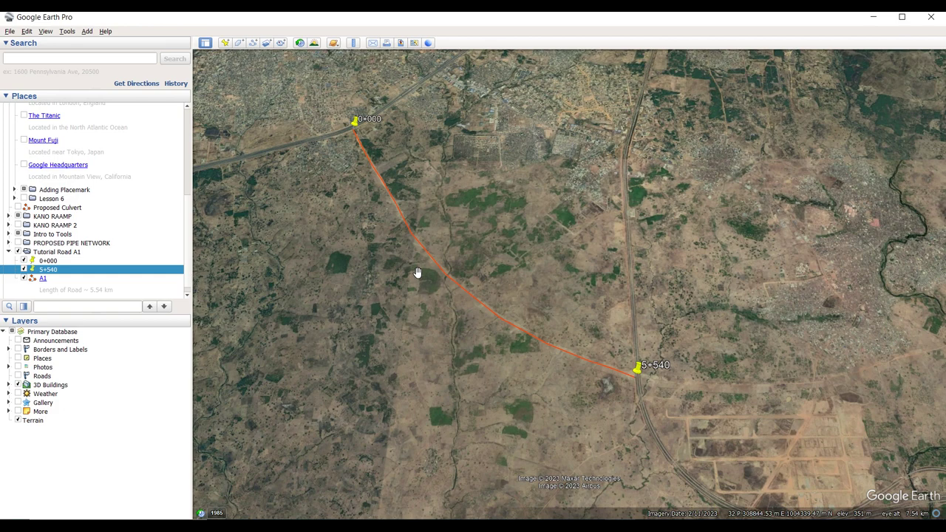
Back in Google Earth Pro, examine where path A1 crosses the stream about midway between 0+000 and 5+540.
{"action": "scroll", "coordinate": [372, 272], "scroll_direction": "up", "scroll_amount": 3}
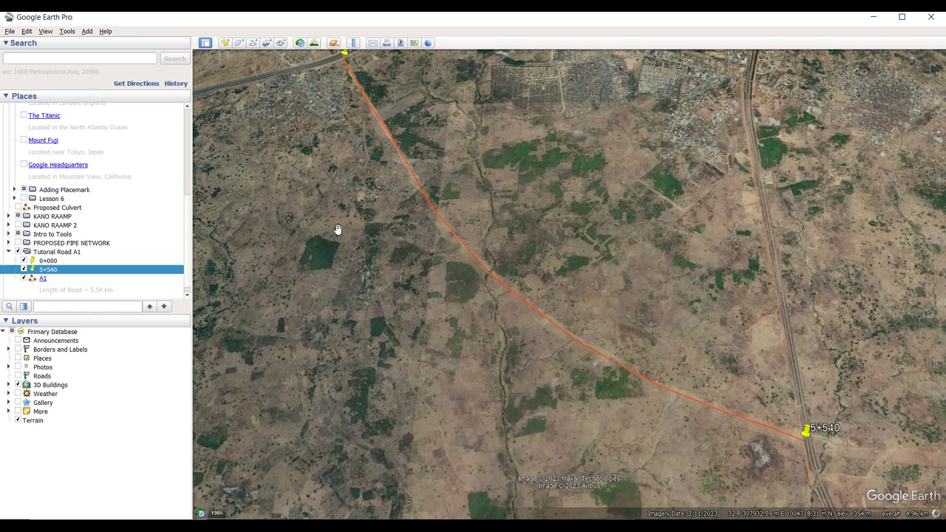
{"action": "scroll", "coordinate": [394, 297], "scroll_direction": "down", "scroll_amount": 2}
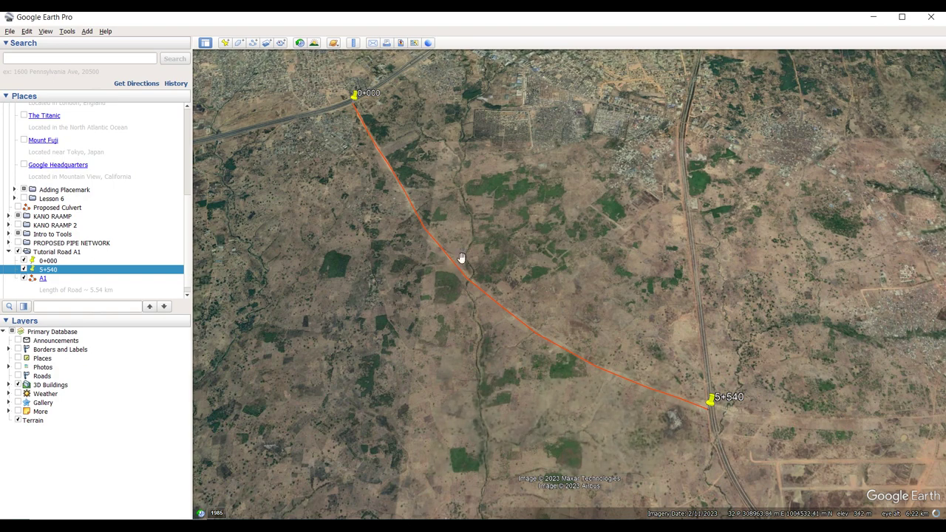
{"action": "scroll", "coordinate": [471, 246], "scroll_direction": "up", "scroll_amount": 2}
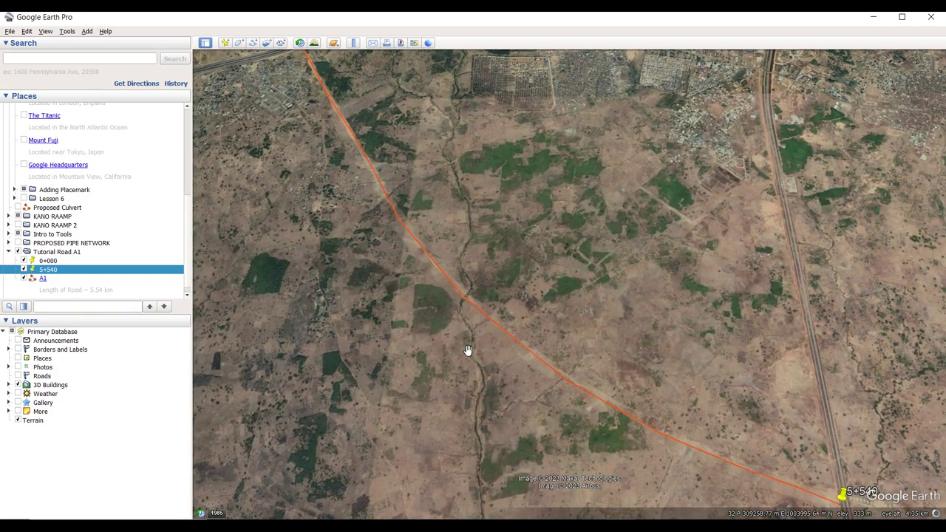
{"action": "double_click", "coordinate": [459, 304]}
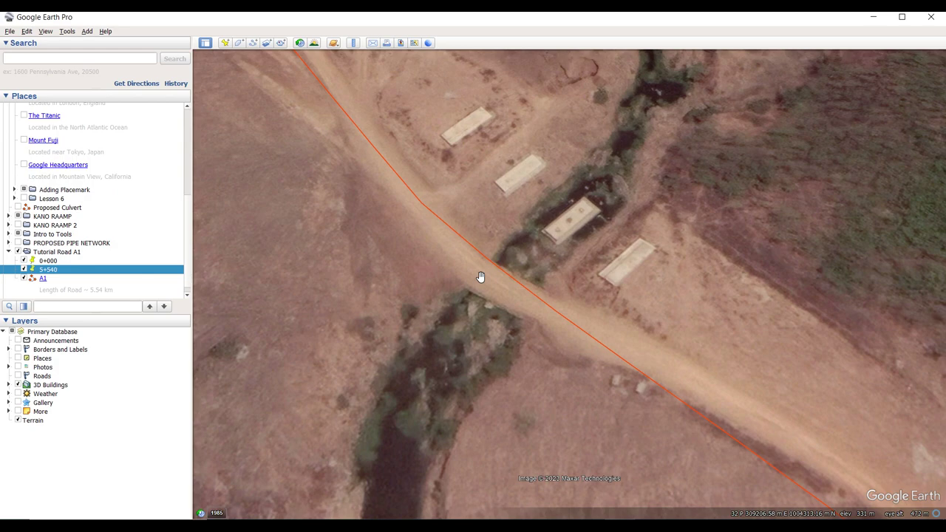
{"action": "scroll", "coordinate": [480, 276], "scroll_direction": "down", "scroll_amount": 2}
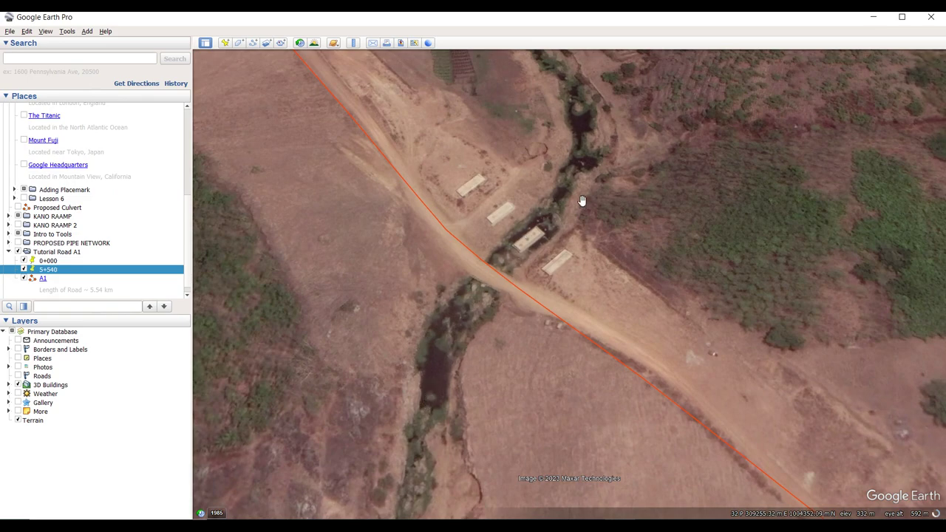
{"action": "scroll", "coordinate": [476, 352], "scroll_direction": "down", "scroll_amount": 3}
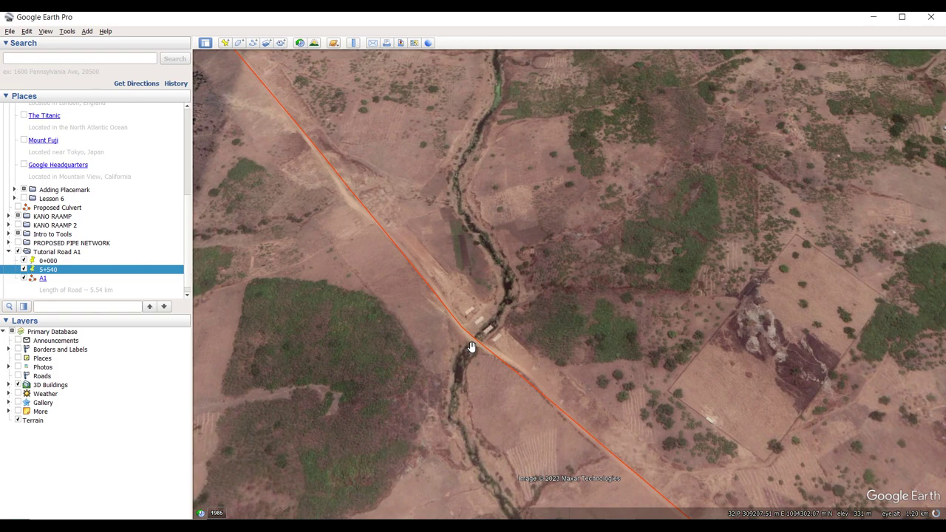
{"action": "scroll", "coordinate": [476, 349], "scroll_direction": "down", "scroll_amount": 4}
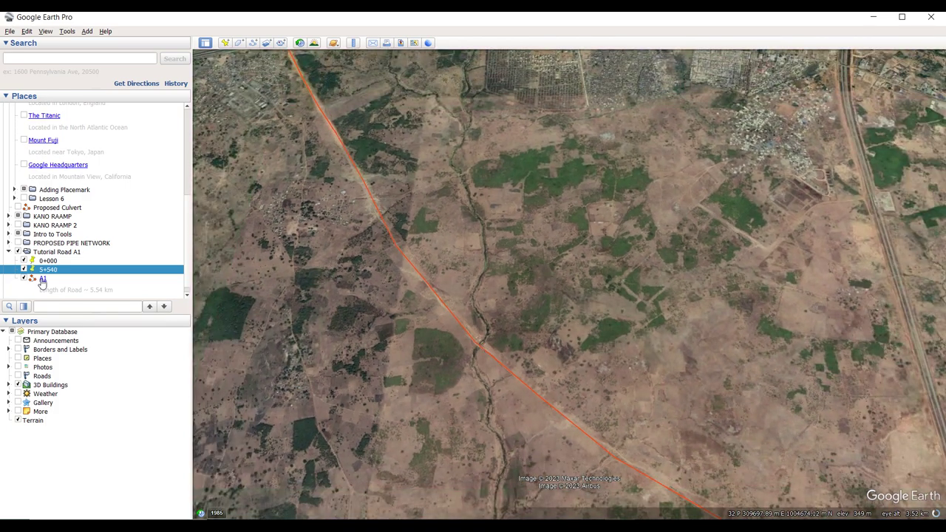
Show the elevation profile of path A1 and locate its lowest point on the map.
{"action": "left_click", "coordinate": [42, 280]}
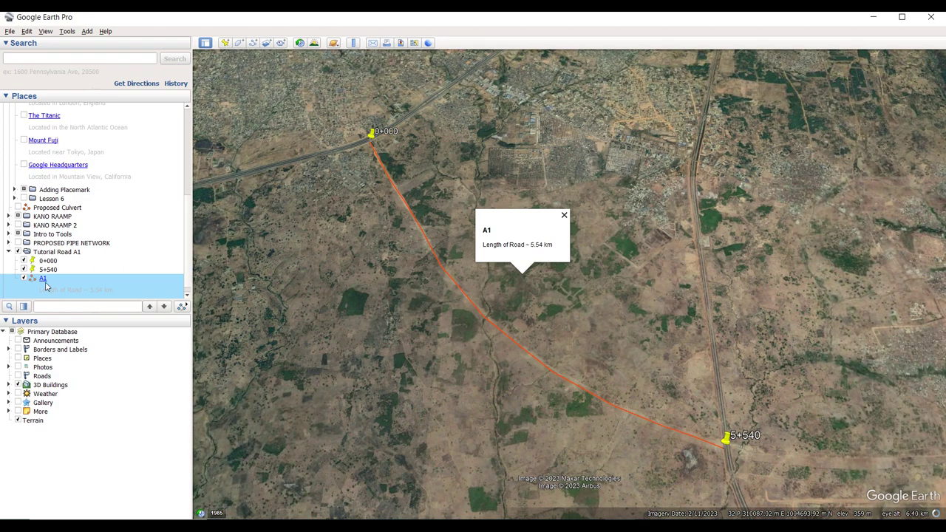
{"action": "right_click", "coordinate": [46, 287]}
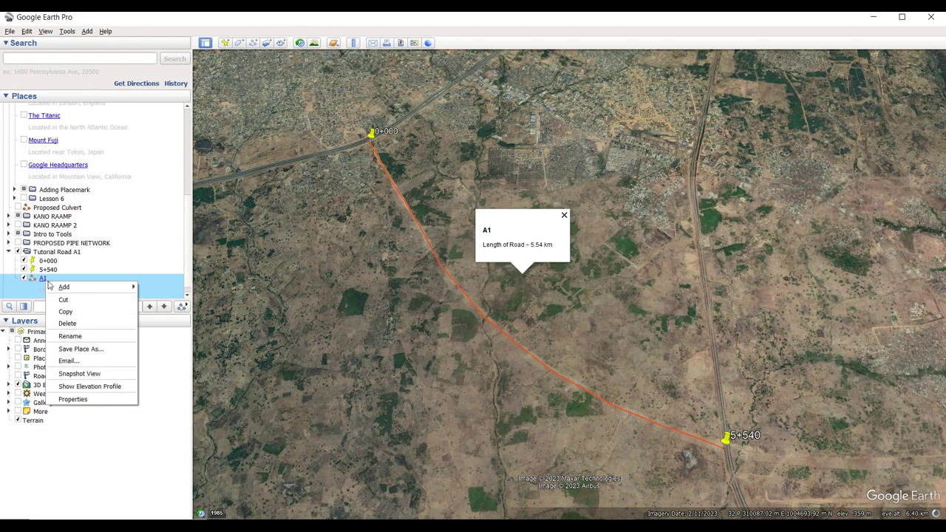
{"action": "left_click", "coordinate": [93, 386]}
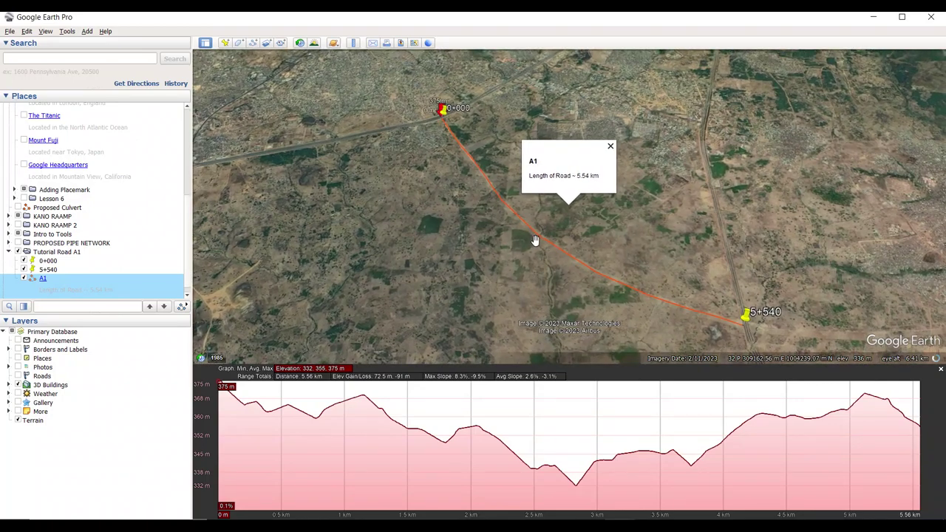
{"action": "mouse_move", "coordinate": [580, 486]}
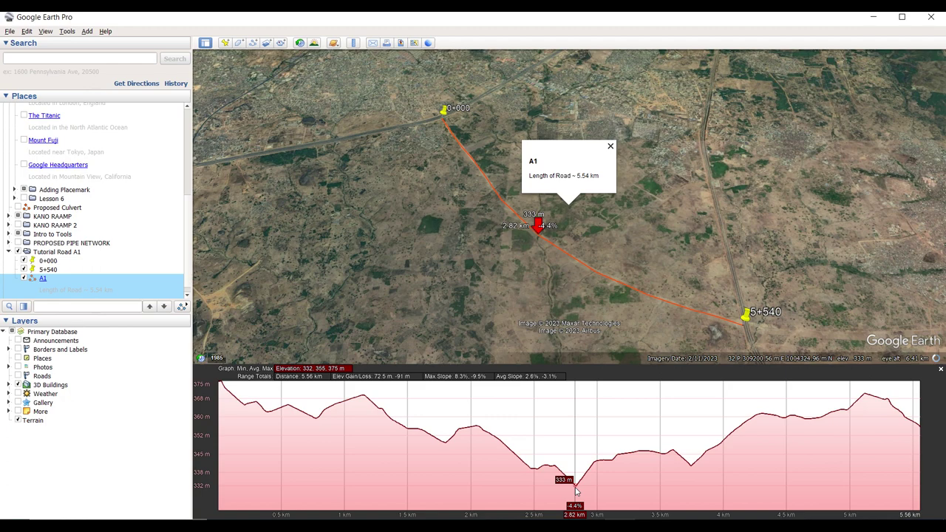
Compare the elevation profile with the terrain at the stream crossing and along the first stretch of road from 0+000.
{"action": "scroll", "coordinate": [551, 244], "scroll_direction": "down", "scroll_amount": 5}
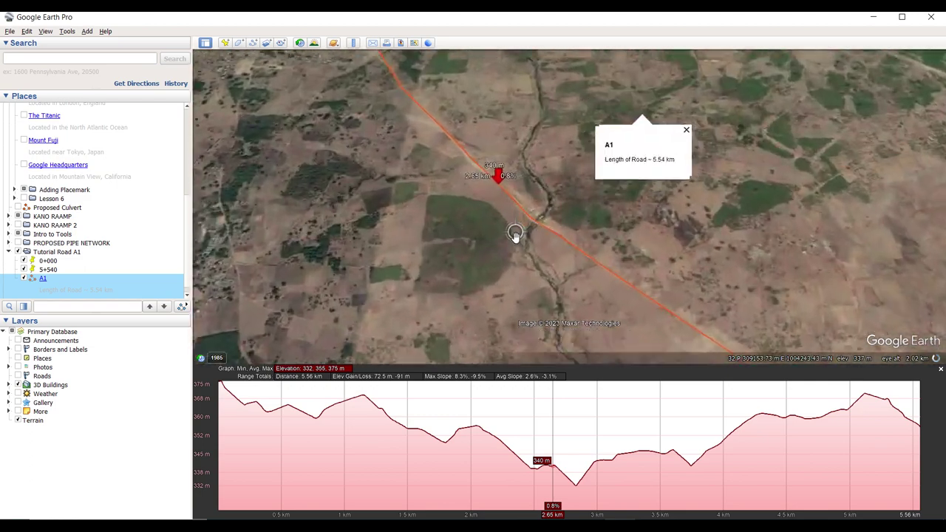
{"action": "scroll", "coordinate": [545, 213], "scroll_direction": "down", "scroll_amount": 3}
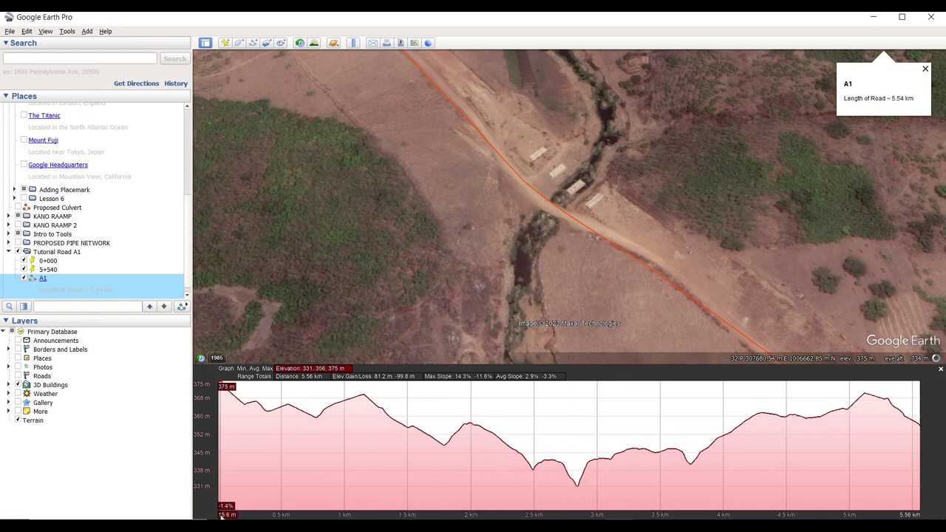
{"action": "scroll", "coordinate": [431, 257], "scroll_direction": "down", "scroll_amount": 3}
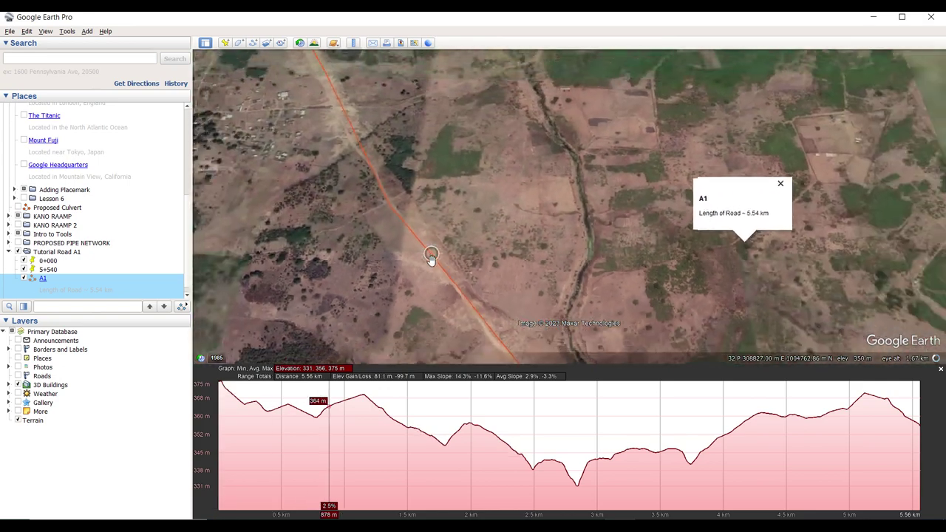
{"action": "scroll", "coordinate": [430, 257], "scroll_direction": "down", "scroll_amount": 3}
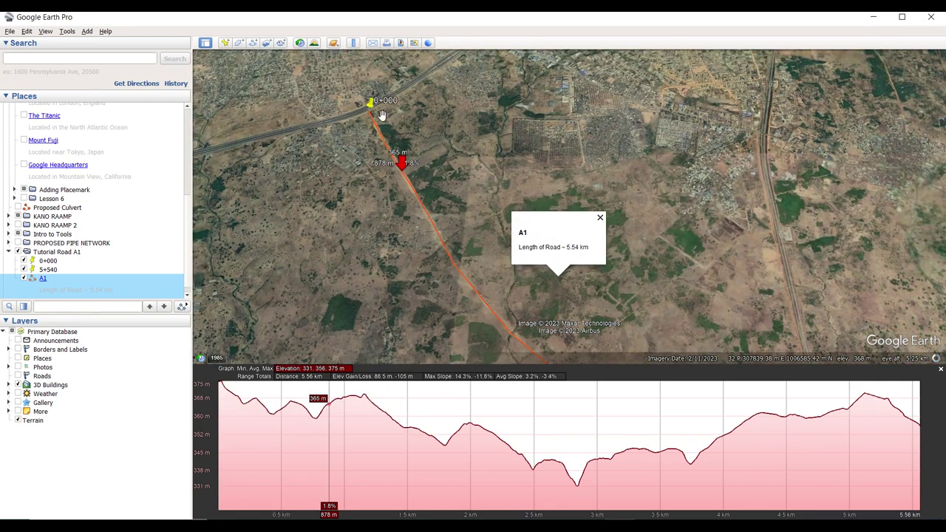
{"action": "scroll", "coordinate": [368, 112], "scroll_direction": "up", "scroll_amount": 3}
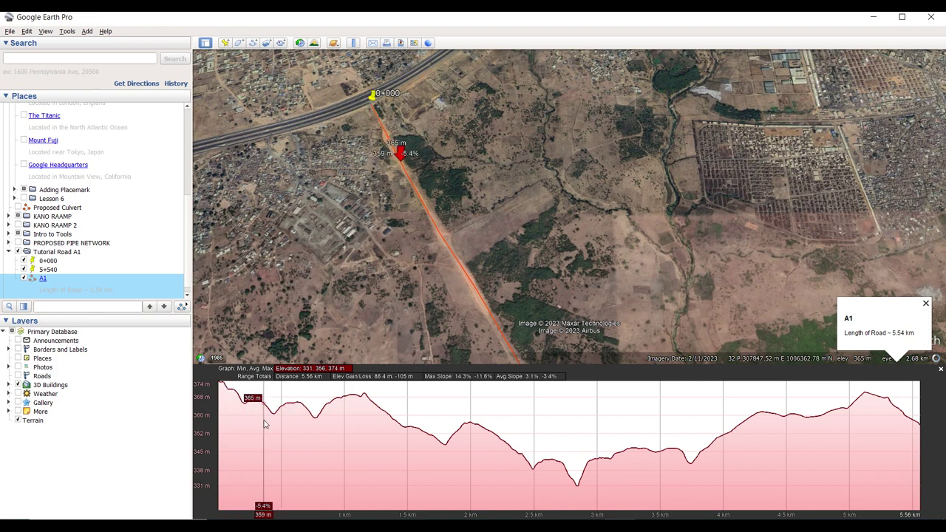
{"action": "scroll", "coordinate": [390, 168], "scroll_direction": "up", "scroll_amount": 3}
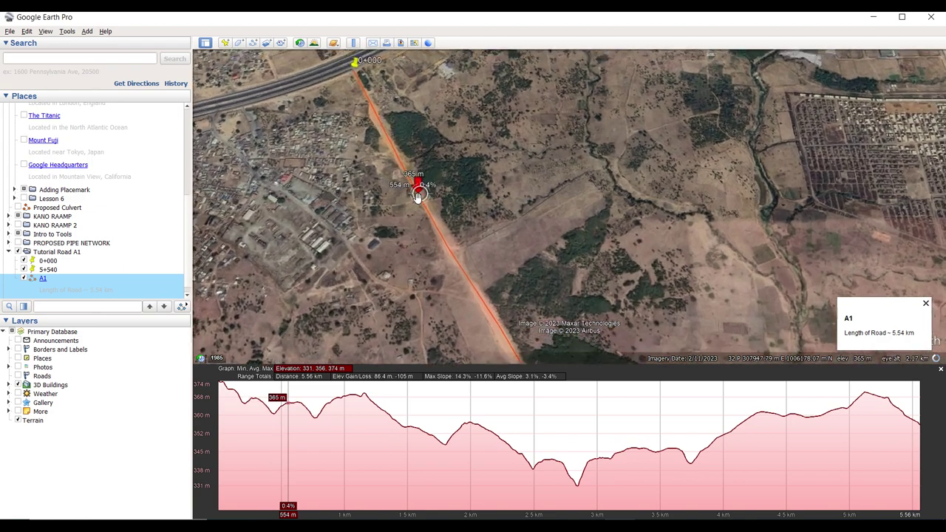
{"action": "scroll", "coordinate": [386, 167], "scroll_direction": "up", "scroll_amount": 2}
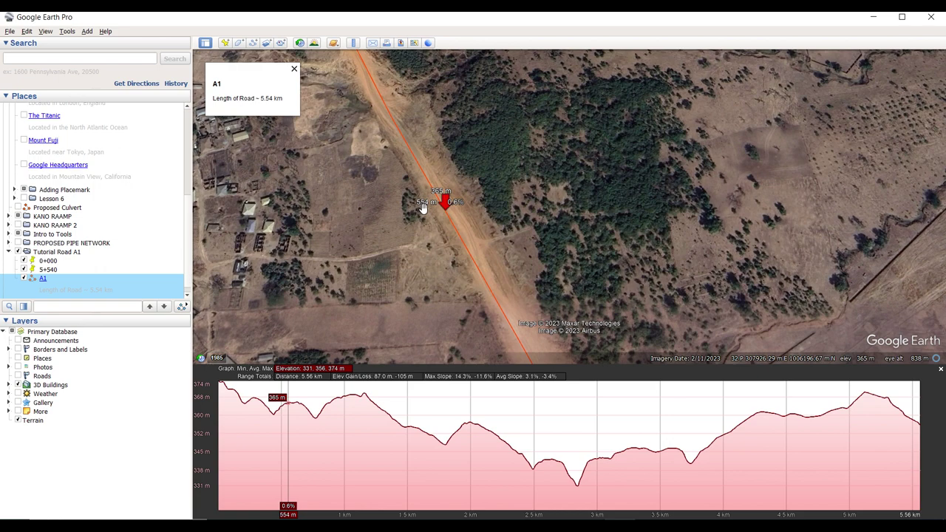
{"action": "scroll", "coordinate": [433, 229], "scroll_direction": "down", "scroll_amount": 3}
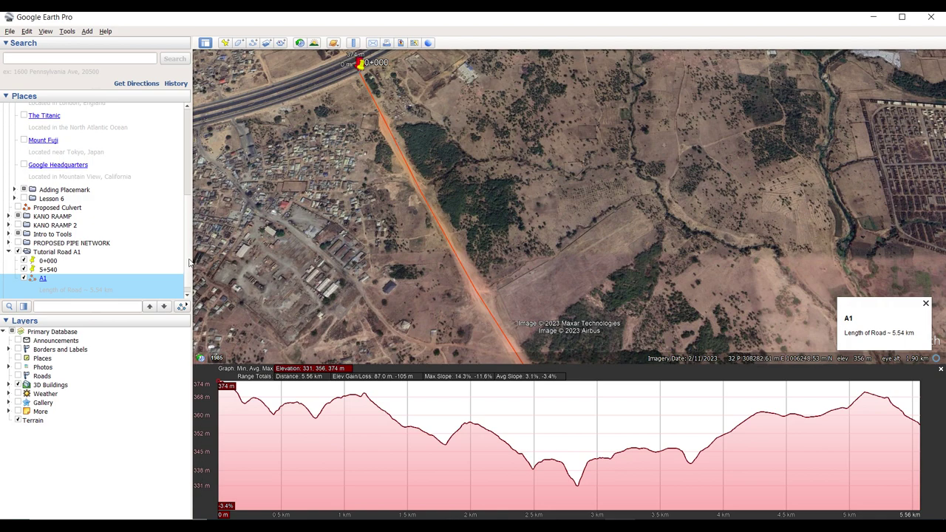
Narrow the sidebar to widen the map and elevation profile, and bring the whole A1 alignment into view.
{"action": "left_click_drag", "start_coordinate": [189, 258], "coordinate": [81, 260]}
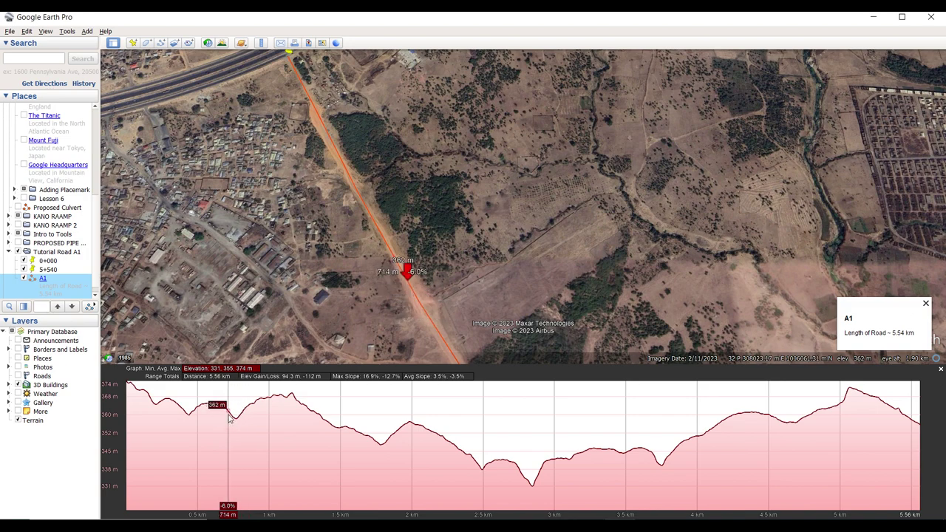
{"action": "scroll", "coordinate": [342, 200], "scroll_direction": "down", "scroll_amount": 4}
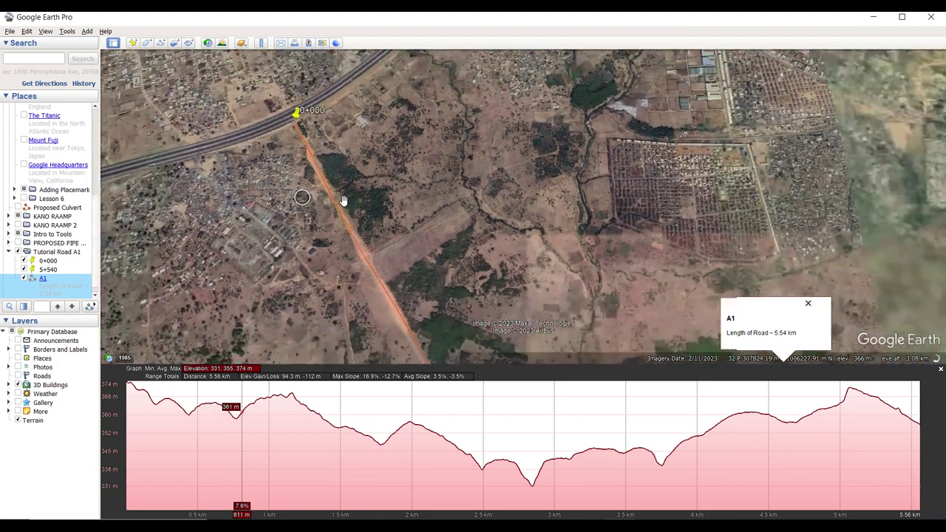
{"action": "scroll", "coordinate": [385, 141], "scroll_direction": "down", "scroll_amount": 2}
{"action": "scroll", "coordinate": [442, 267], "scroll_direction": "down", "scroll_amount": 2}
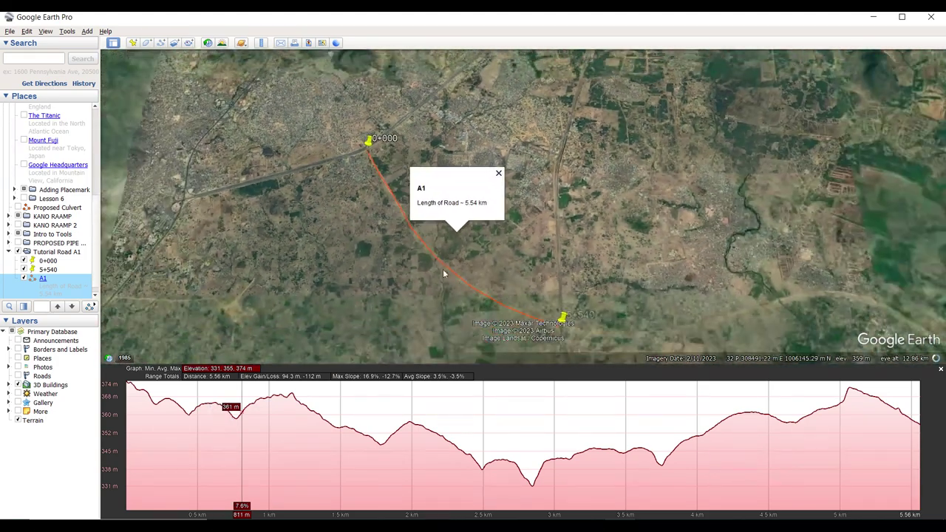
Add a new placemark on path A1 where the road crosses the stream near the profile's lowest point.
{"action": "scroll", "coordinate": [431, 279], "scroll_direction": "up", "scroll_amount": 3}
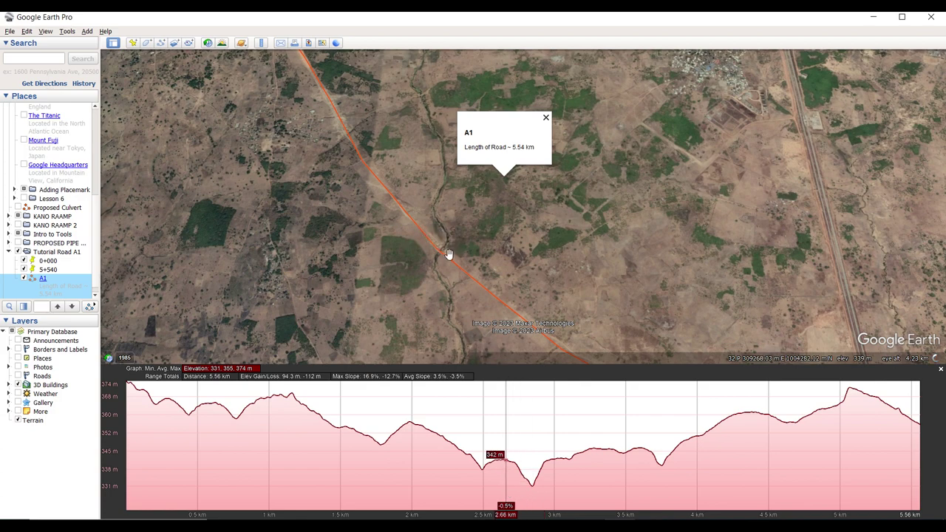
{"action": "scroll", "coordinate": [445, 248], "scroll_direction": "up", "scroll_amount": 3}
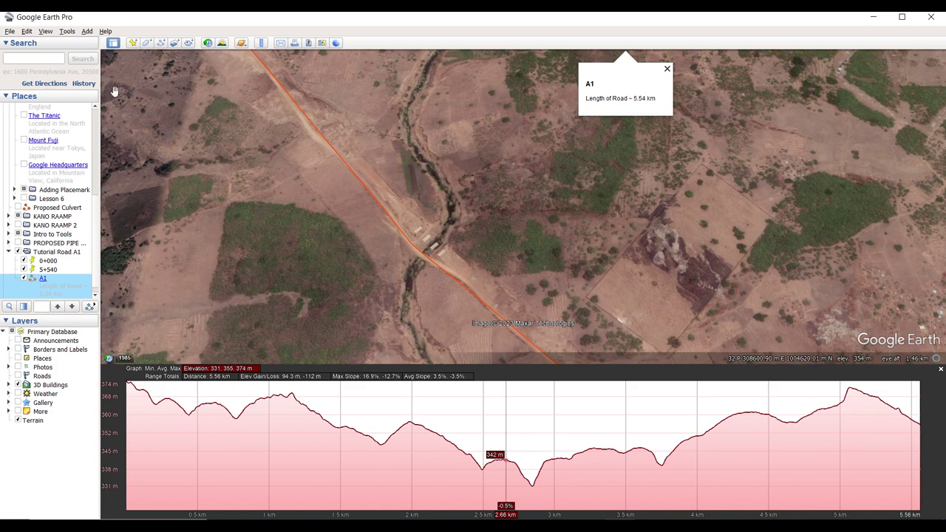
{"action": "left_click", "coordinate": [132, 43]}
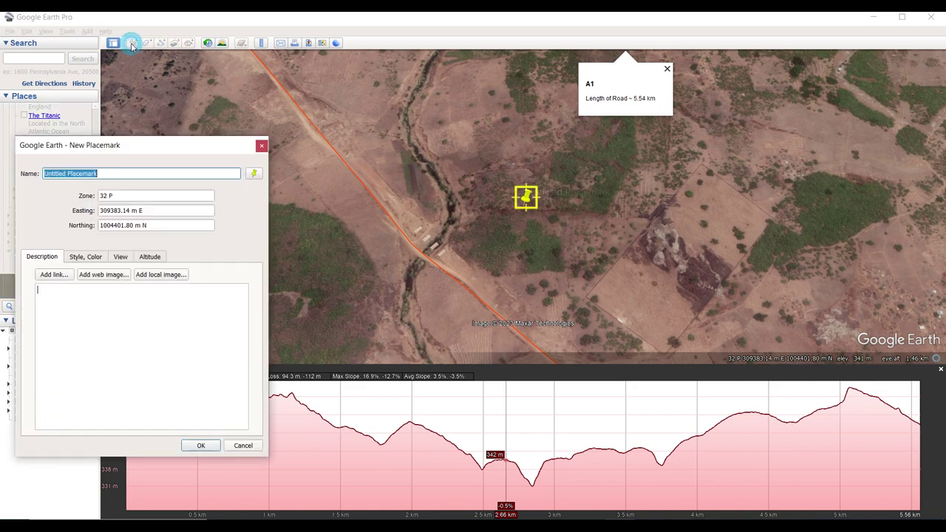
{"action": "left_click_drag", "start_coordinate": [145, 144], "coordinate": [257, 77]}
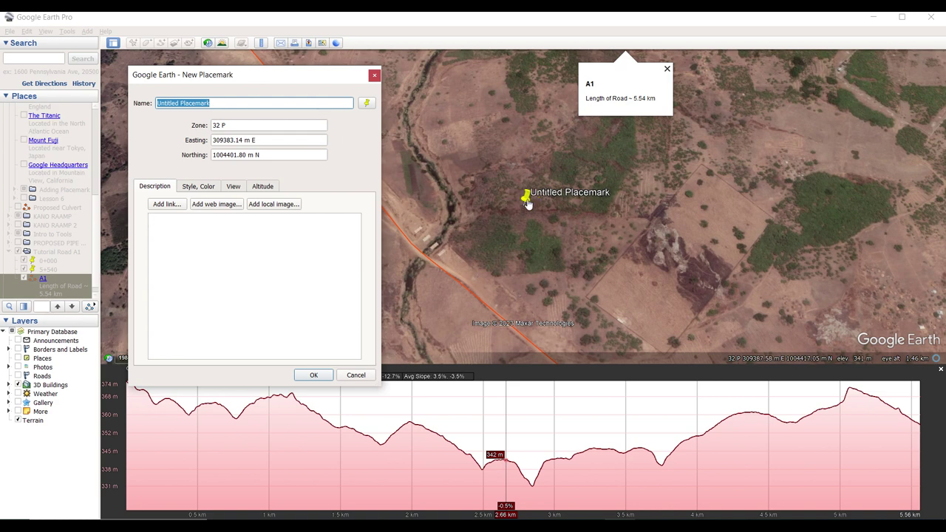
{"action": "left_click_drag", "start_coordinate": [526, 201], "coordinate": [426, 260]}
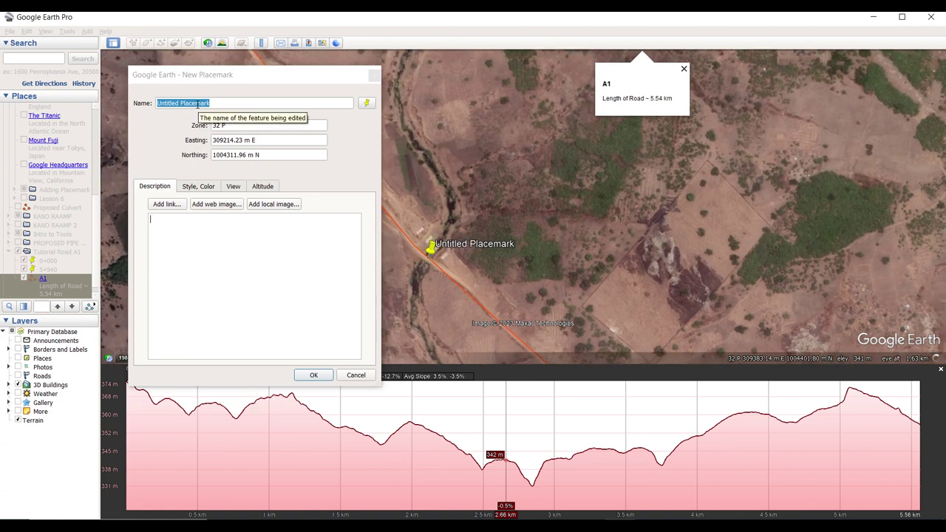
Name the new placemark "Box Culvert" and open its icon selection.
{"action": "left_click", "coordinate": [211, 102]}
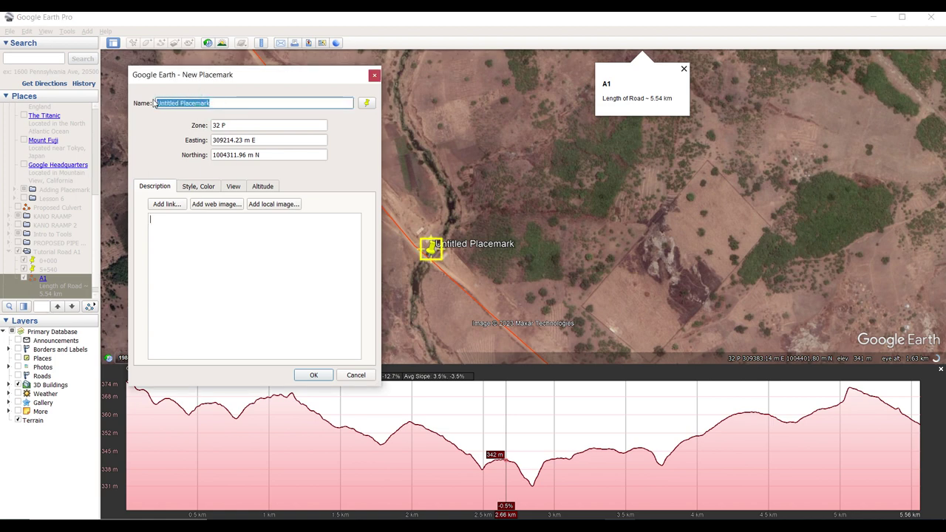
{"action": "type", "text": "Box "}
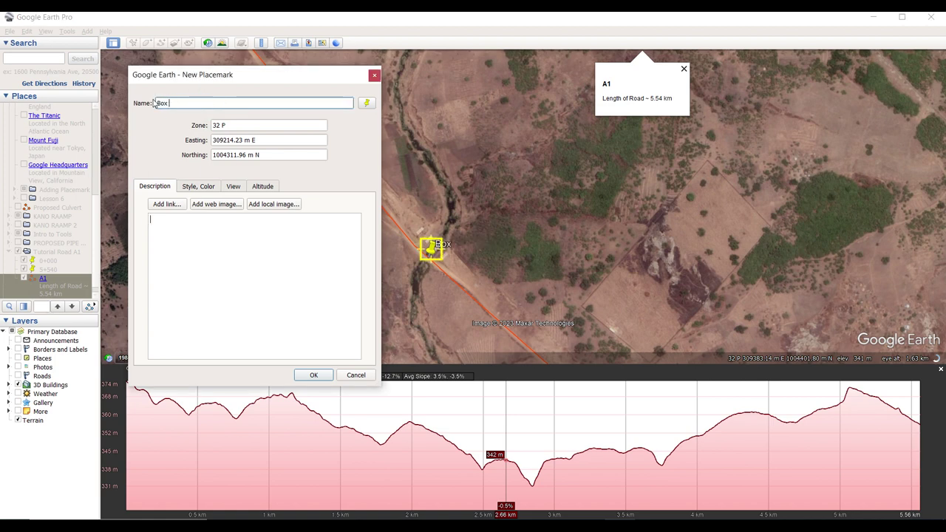
{"action": "type", "text": "Culvert"}
{"action": "left_click", "coordinate": [365, 103]}
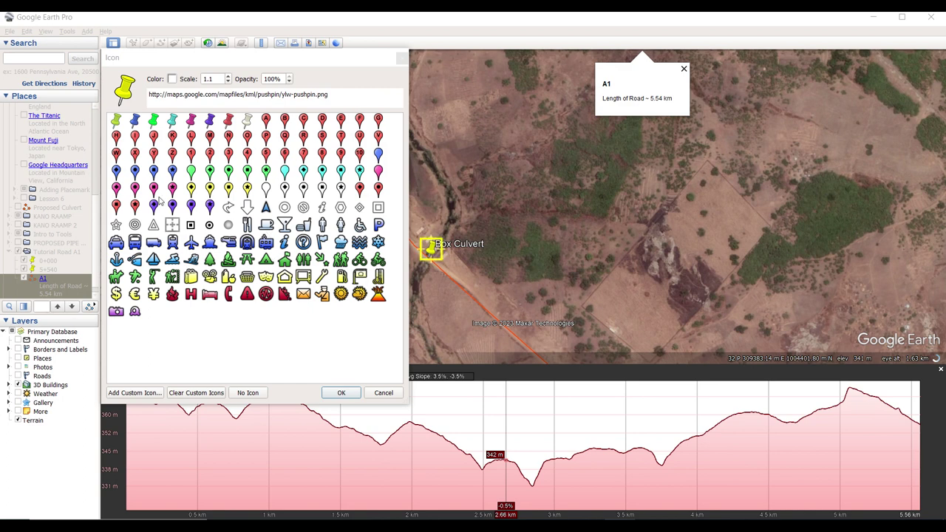
Try several built-in paddle, shape and house icons for the Box Culvert placemark.
{"action": "left_click", "coordinate": [135, 189]}
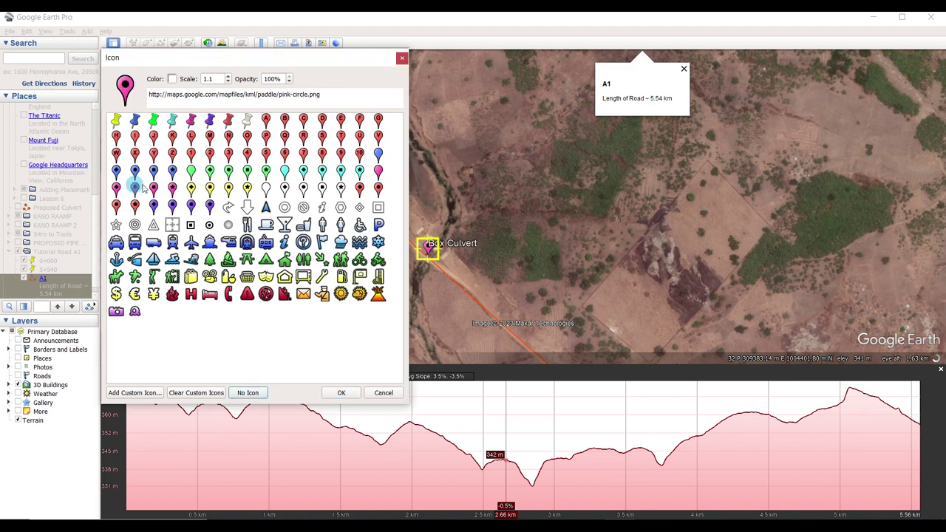
{"action": "left_click", "coordinate": [154, 189]}
{"action": "left_click", "coordinate": [210, 171]}
{"action": "left_click", "coordinate": [266, 172]}
{"action": "left_click", "coordinate": [285, 207]}
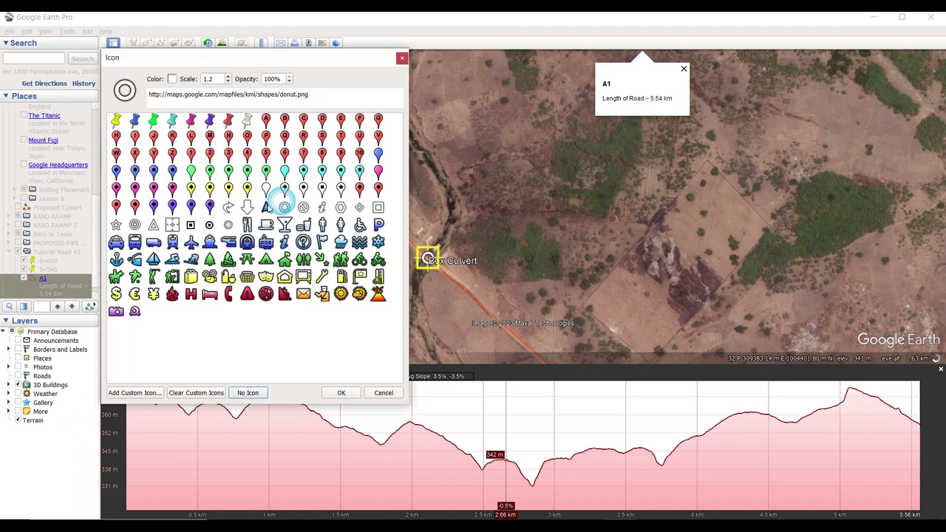
{"action": "left_click", "coordinate": [266, 207]}
{"action": "left_click", "coordinate": [247, 207]}
{"action": "left_click", "coordinate": [284, 207]}
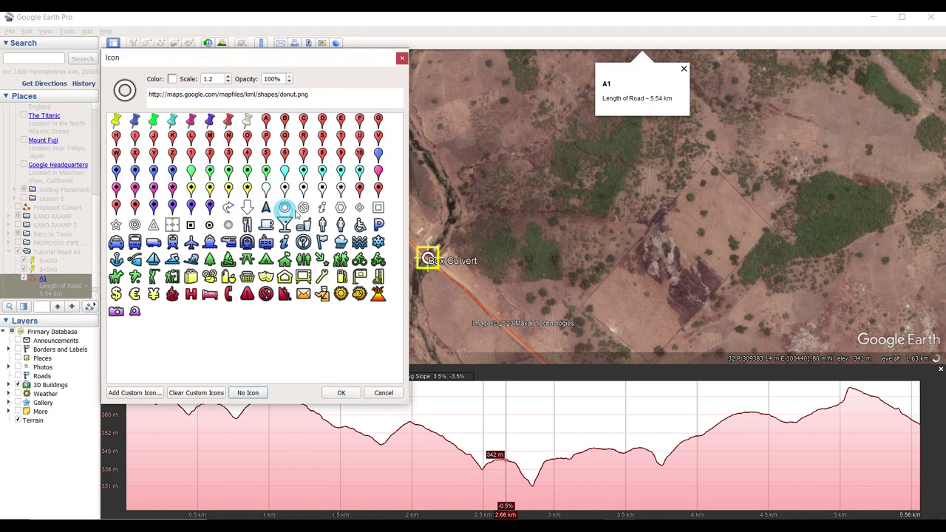
{"action": "left_click", "coordinate": [303, 207]}
{"action": "left_click", "coordinate": [323, 207]}
{"action": "left_click", "coordinate": [341, 207]}
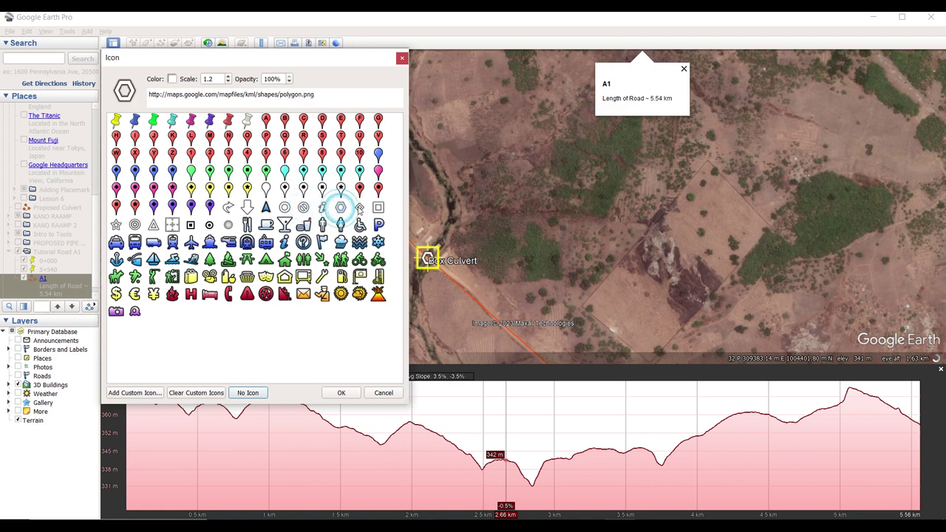
{"action": "left_click", "coordinate": [359, 207]}
{"action": "left_click", "coordinate": [378, 207]}
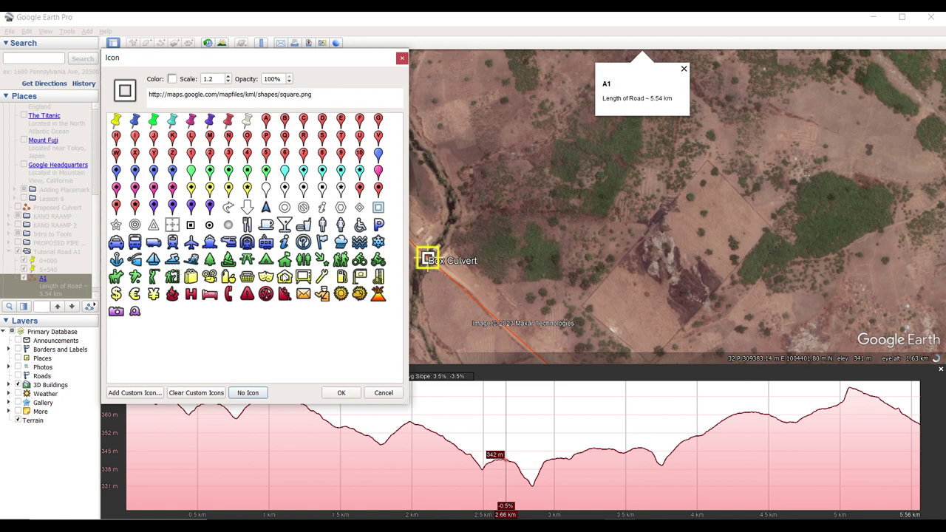
{"action": "left_click", "coordinate": [284, 277]}
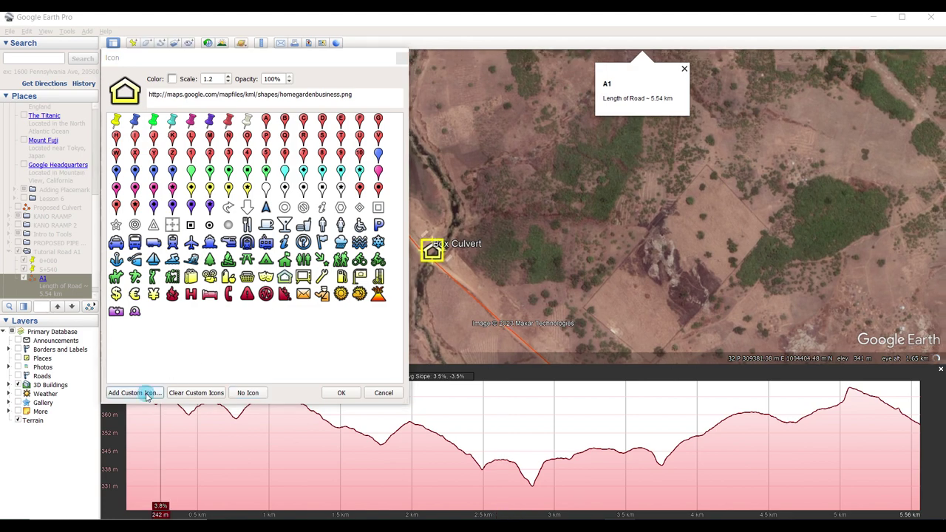
Add Bridge Icon.png from the Course Resources ICONs folder as a custom icon and apply it to the Box Culvert placemark.
{"action": "left_click", "coordinate": [141, 393]}
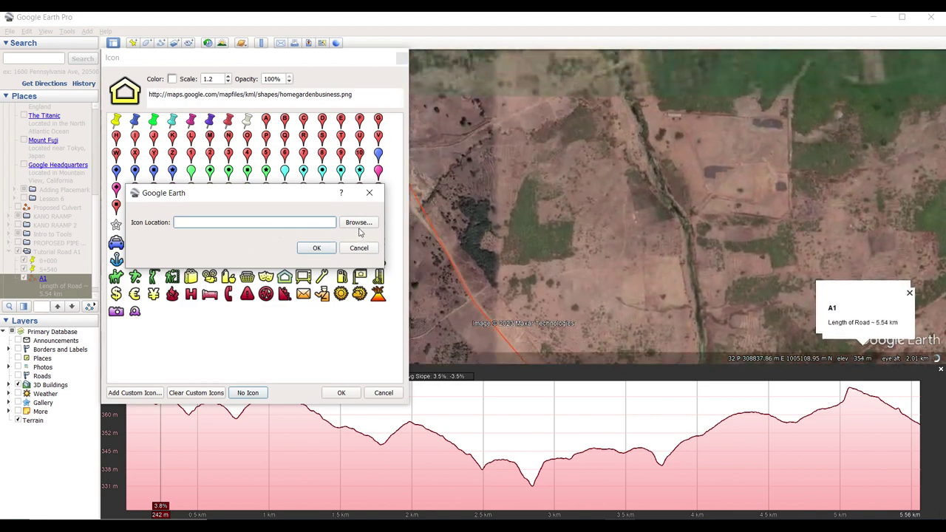
{"action": "left_click", "coordinate": [358, 221]}
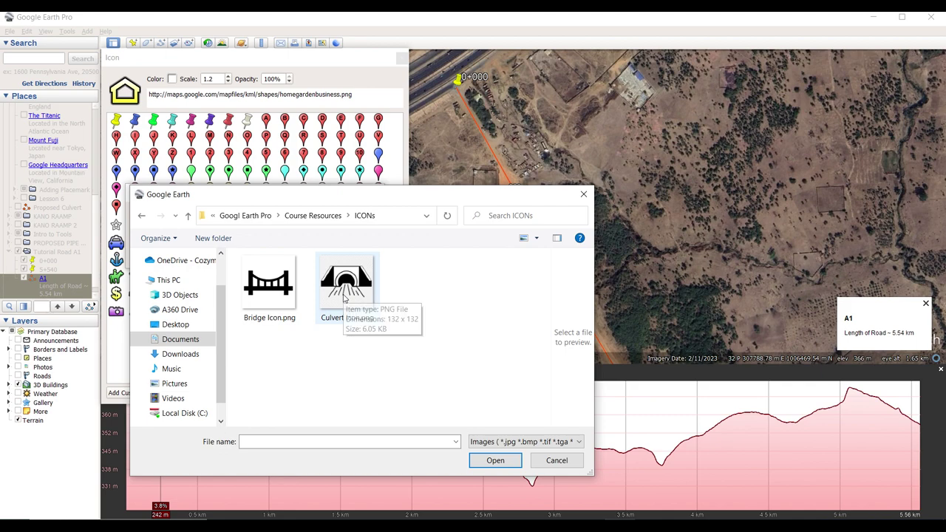
{"action": "left_click", "coordinate": [278, 299]}
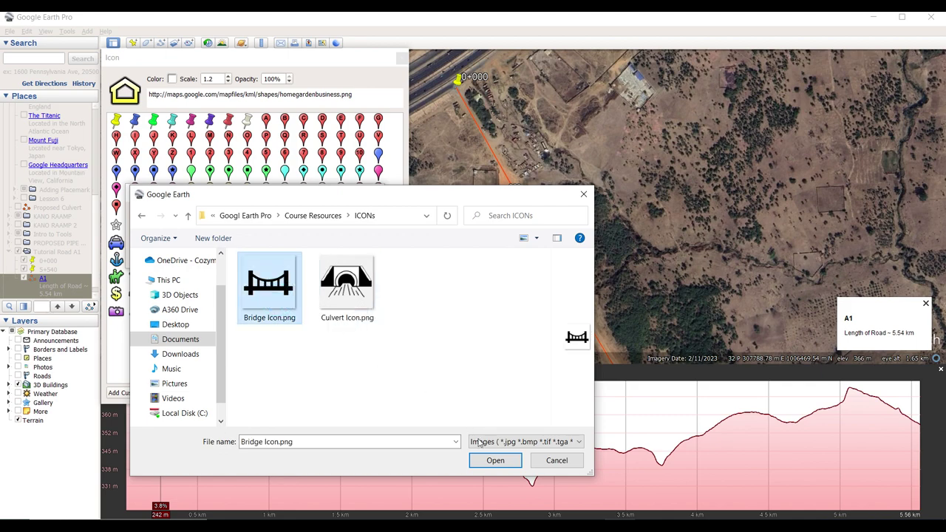
{"action": "left_click", "coordinate": [487, 460]}
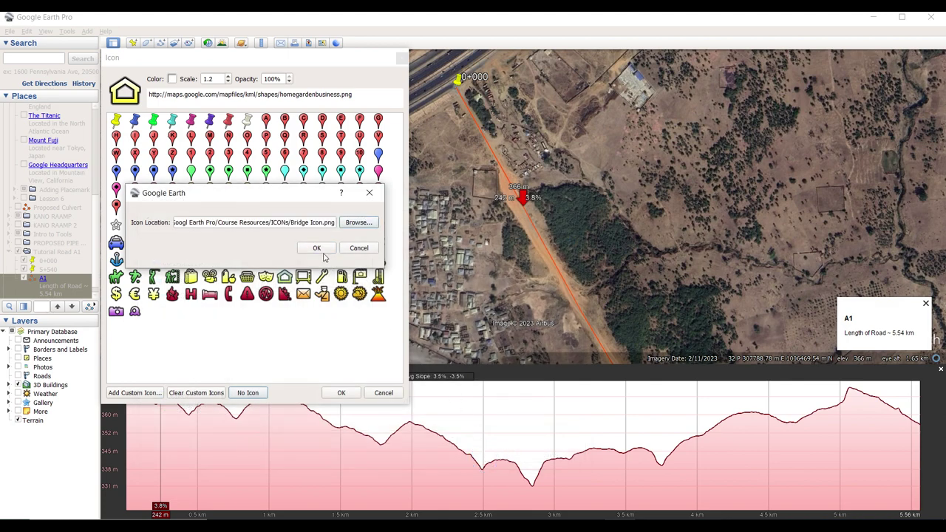
{"action": "left_click", "coordinate": [316, 248]}
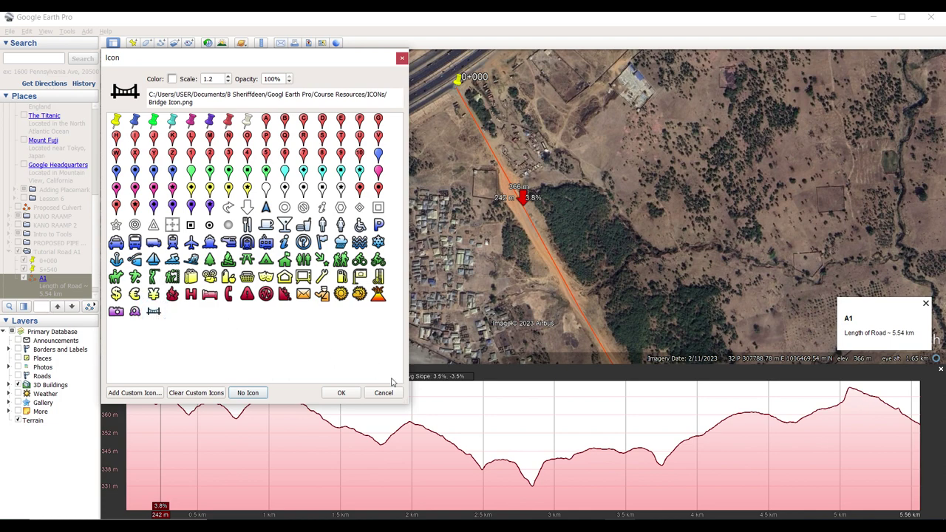
{"action": "left_click", "coordinate": [342, 393]}
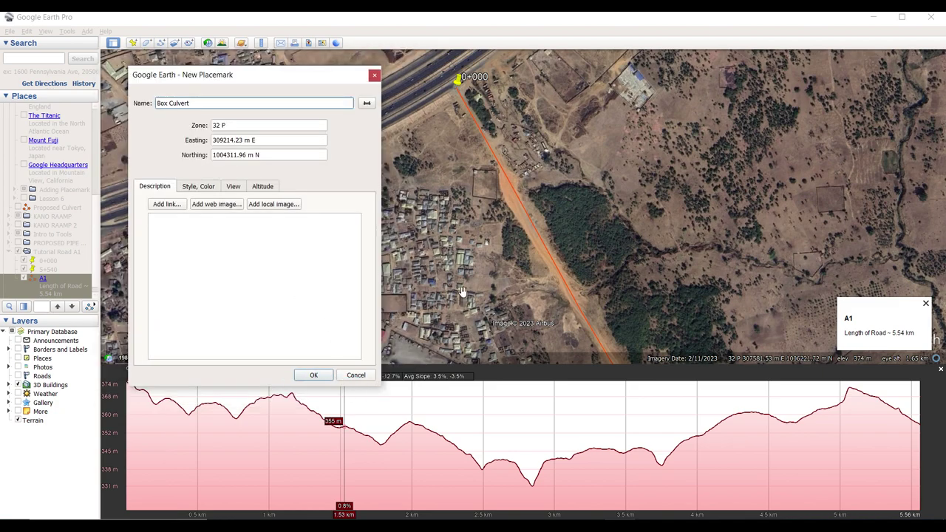
Set the Box Culvert placemark's icon color to purple (#aa00ff).
{"action": "scroll", "coordinate": [451, 166], "scroll_direction": "down", "scroll_amount": 5}
{"action": "left_click_drag", "start_coordinate": [451, 132], "coordinate": [587, 335]}
{"action": "scroll", "coordinate": [591, 325], "scroll_direction": "up", "scroll_amount": 6}
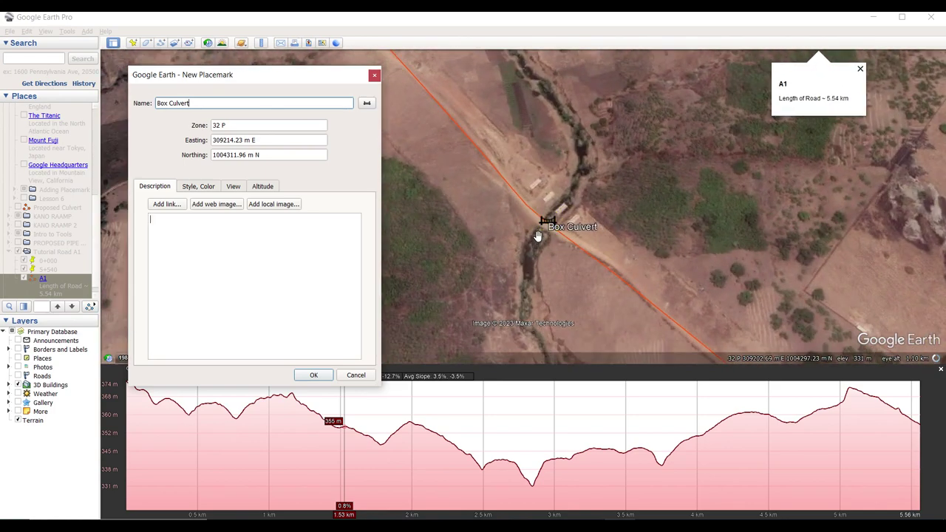
{"action": "left_click", "coordinate": [365, 104]}
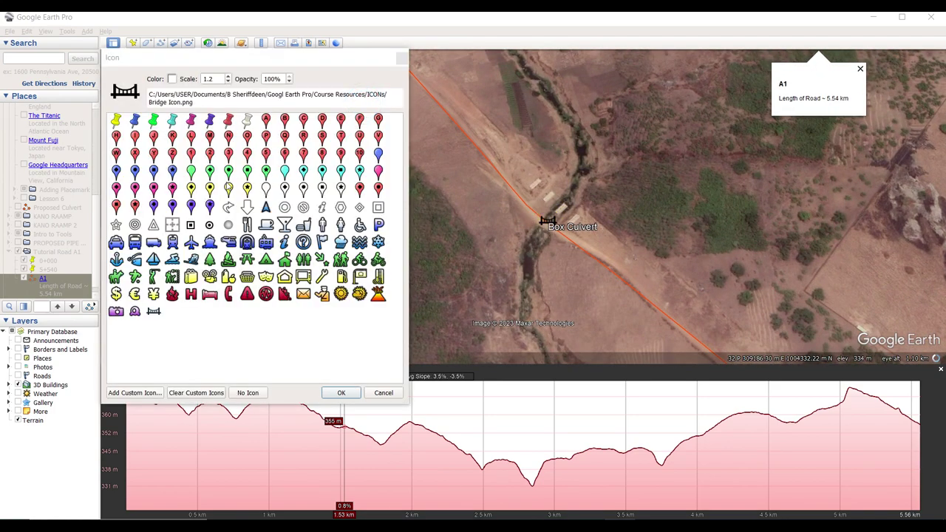
{"action": "left_click", "coordinate": [172, 79]}
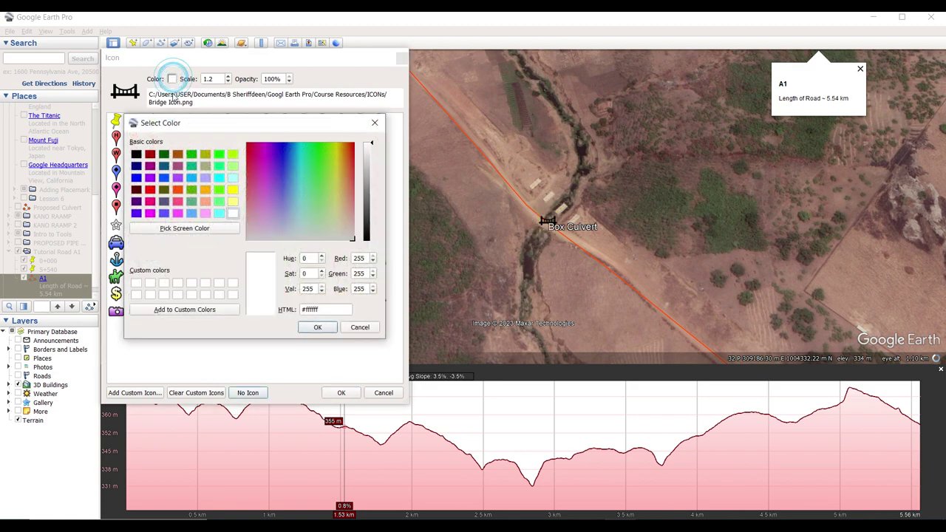
{"action": "left_click", "coordinate": [150, 177]}
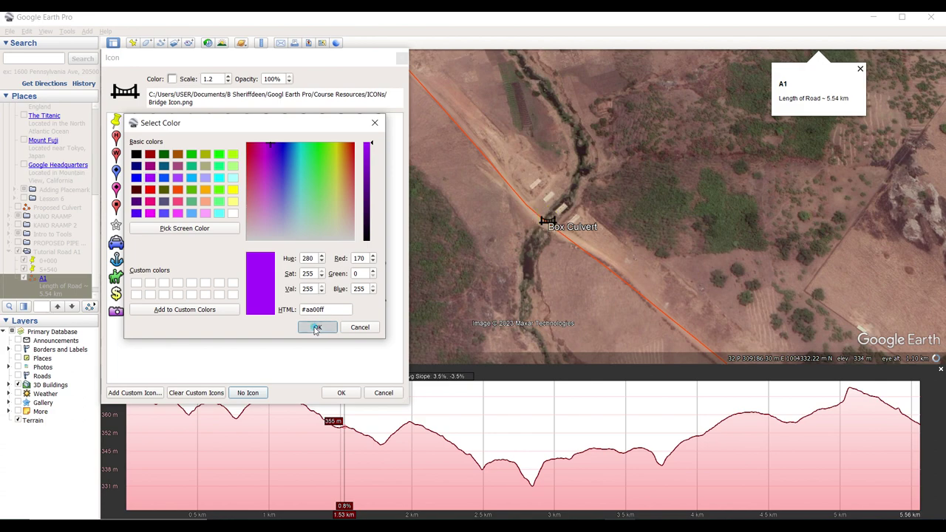
{"action": "left_click", "coordinate": [316, 328]}
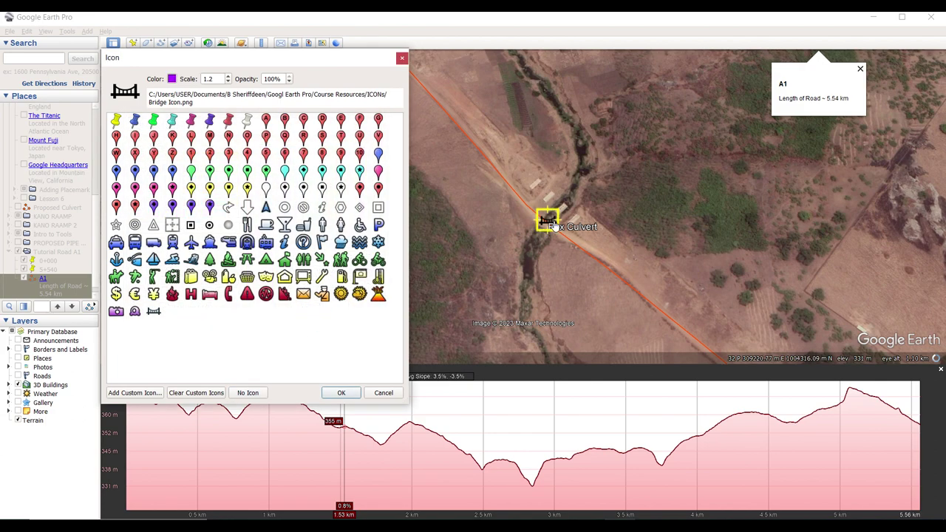
Set the bridge icon's scale to 3.0 and its opacity to 60%, and accept the icon settings.
{"action": "left_click_drag", "start_coordinate": [218, 79], "coordinate": [200, 80]}
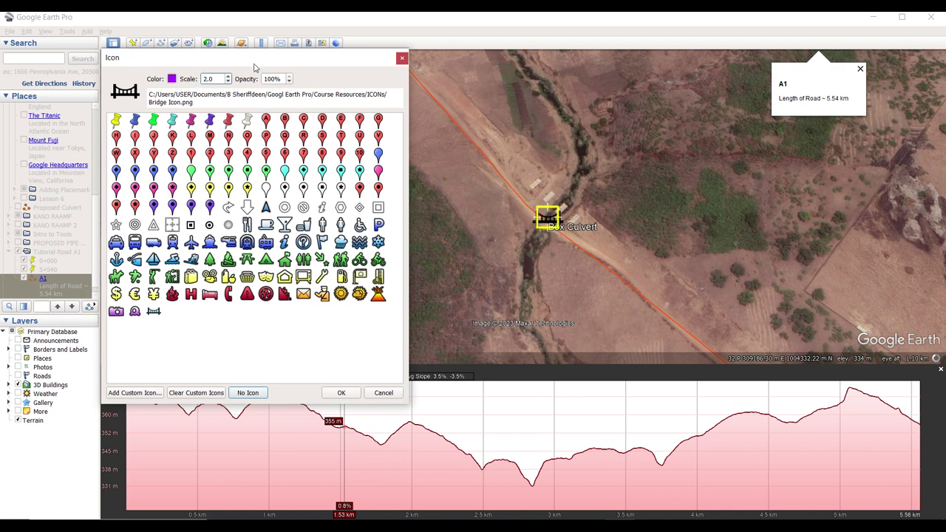
{"action": "left_click_drag", "start_coordinate": [218, 79], "coordinate": [199, 81]}
{"action": "type", "text": "3.0"}
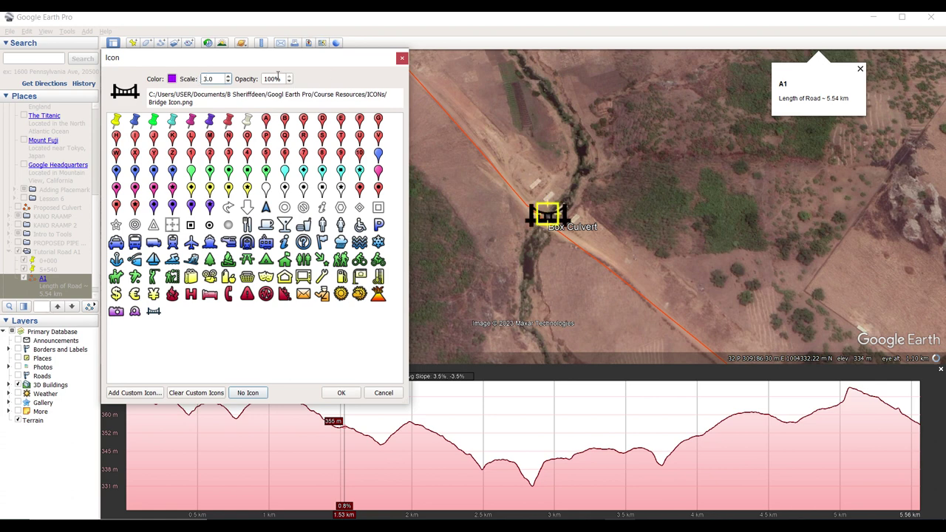
{"action": "left_click", "coordinate": [289, 82]}
{"action": "left_click", "coordinate": [289, 82]}
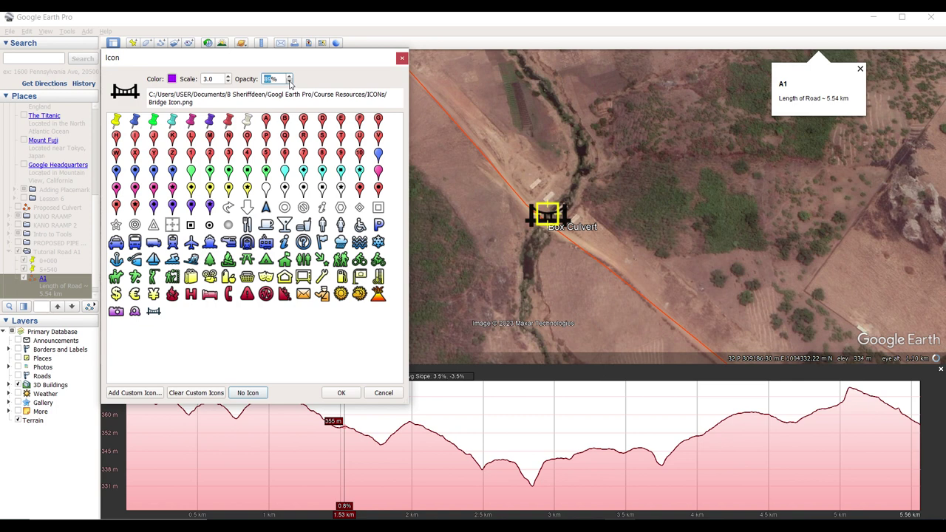
{"action": "left_click", "coordinate": [289, 82]}
{"action": "left_click", "coordinate": [289, 82]}
{"action": "left_click", "coordinate": [289, 82]}
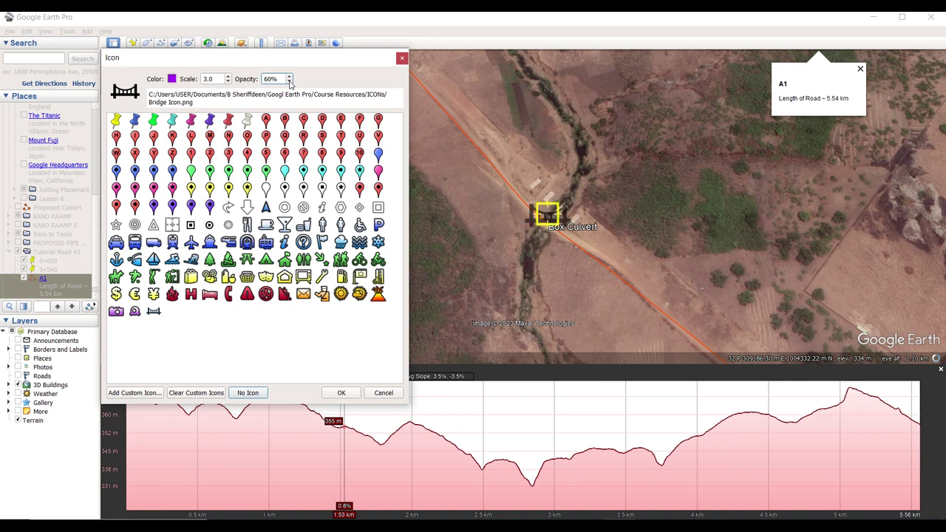
{"action": "left_click", "coordinate": [341, 392]}
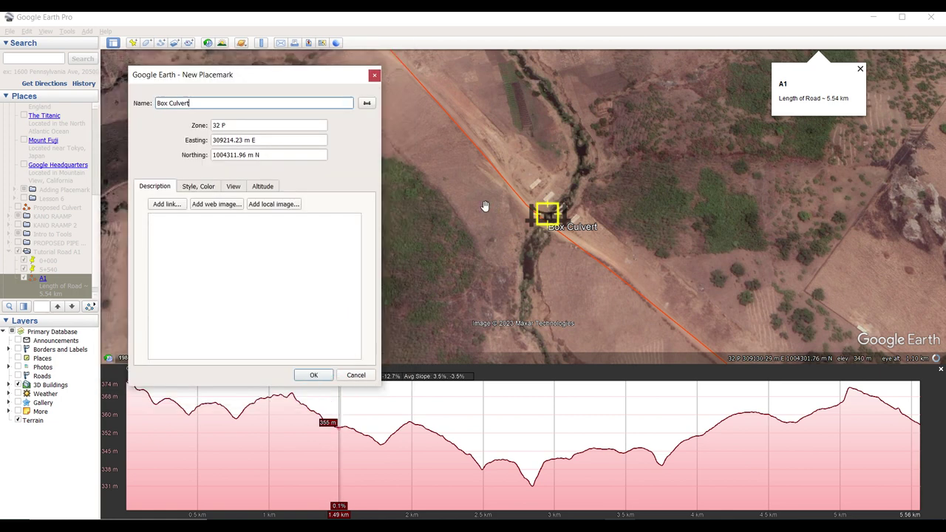
Enter "3 Cell (3x3)" as the Box Culvert placemark's description and save the placemark.
{"action": "left_click", "coordinate": [159, 221]}
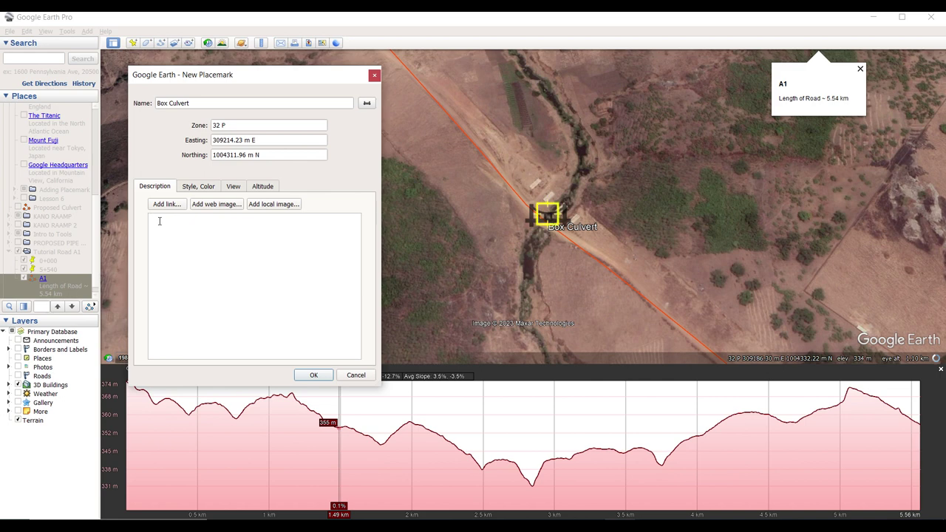
{"action": "type", "text": "3 Cell (3x3)"}
{"action": "left_click", "coordinate": [314, 374]}
Reopen the Box Culvert placemark's properties and add the chainage 2+840 on a second description line.
{"action": "scroll", "coordinate": [364, 209], "scroll_direction": "down", "scroll_amount": 5}
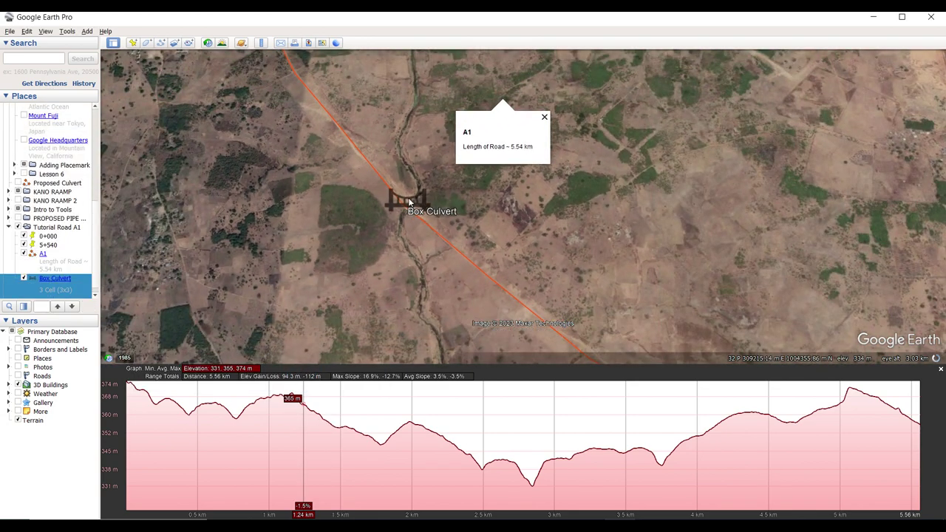
{"action": "right_click", "coordinate": [62, 280]}
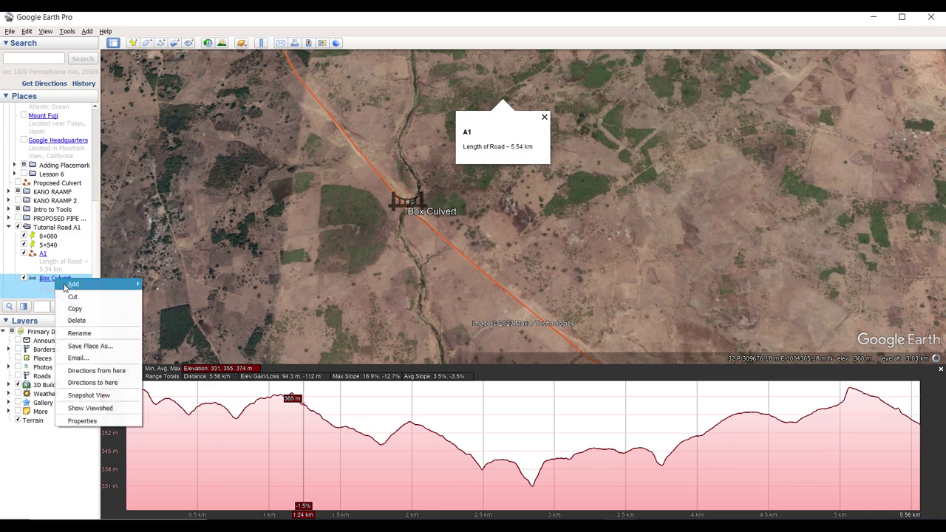
{"action": "left_click", "coordinate": [82, 420]}
{"action": "left_click", "coordinate": [185, 219]}
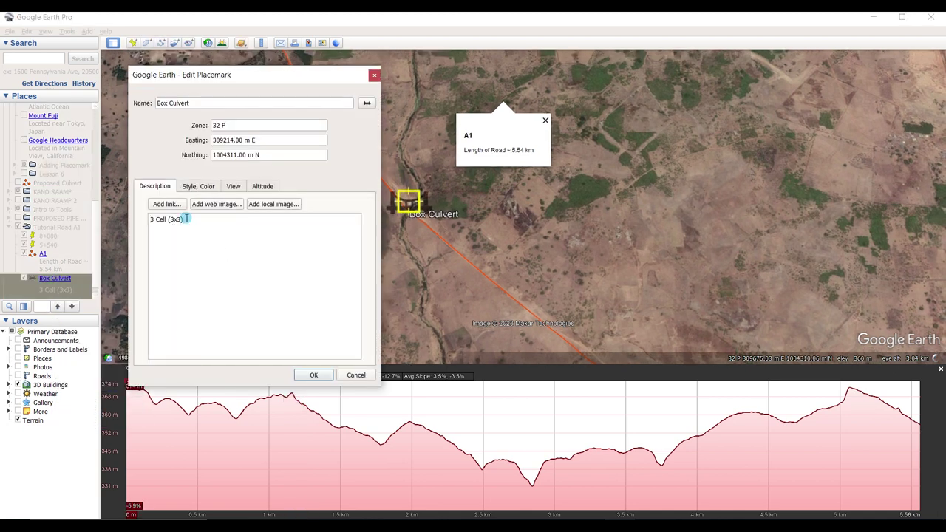
{"action": "key", "text": "Return"}
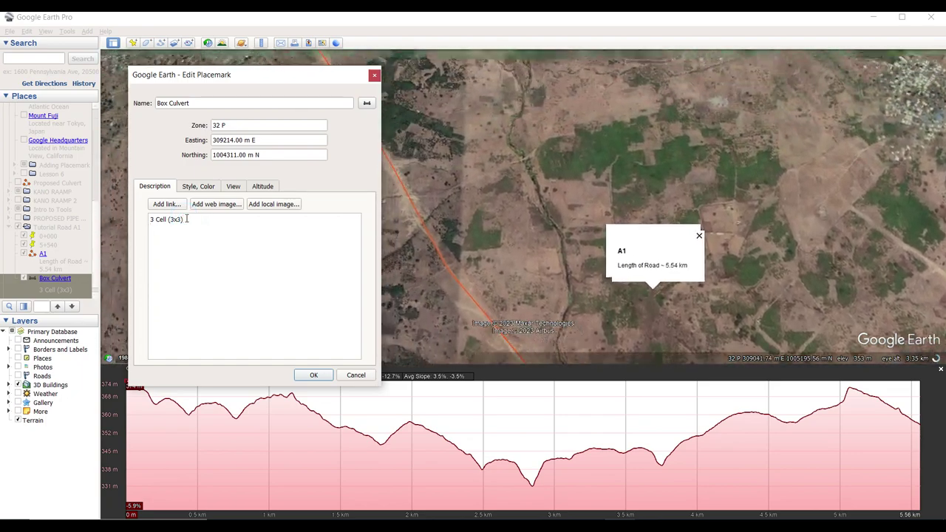
{"action": "type", "text": "2"}
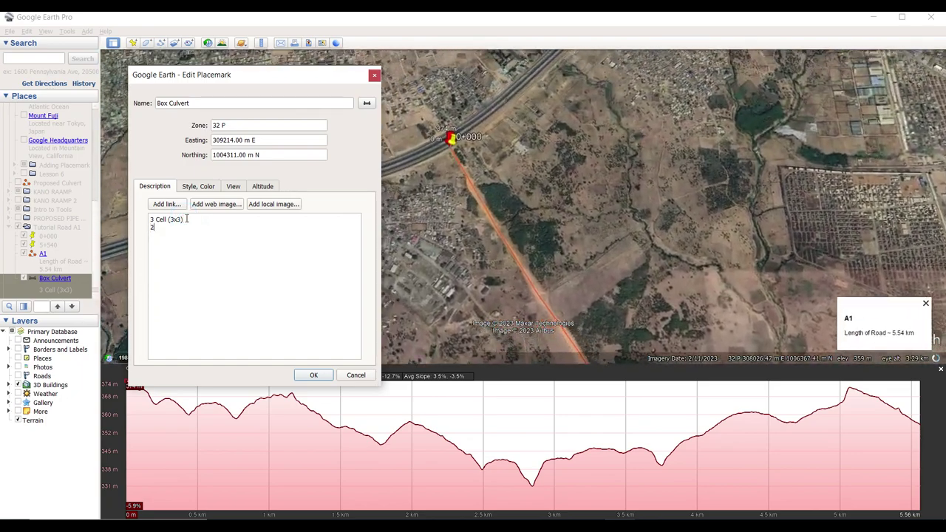
{"action": "type", "text": "+640"}
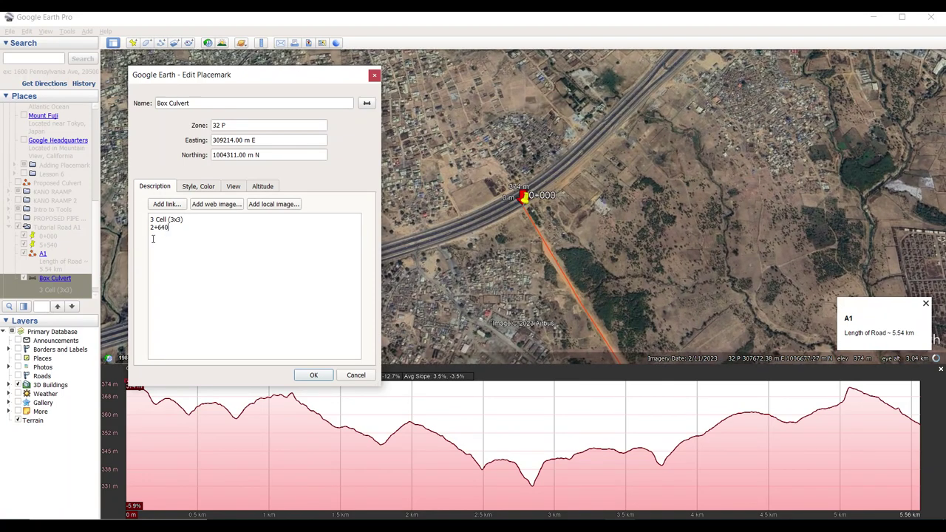
Label the description lines "Size:" for the cell dimensions and "Position:" for the chainage, and save the Box Culvert placemark.
{"action": "left_click", "coordinate": [160, 229]}
{"action": "type", "text": "ion:"}
{"action": "left_click", "coordinate": [151, 215]}
{"action": "type", "text": "Size"}
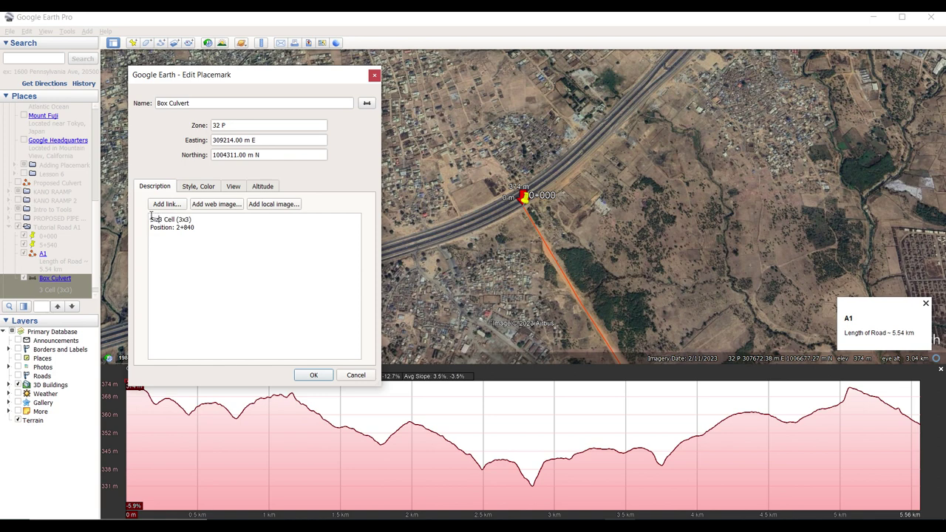
{"action": "type", "text": ":"}
{"action": "left_click", "coordinate": [313, 376]}
Add a new placemark on the A1 alignment at the profile's low point near 3.74 km.
{"action": "scroll", "coordinate": [314, 103], "scroll_direction": "down", "scroll_amount": 5}
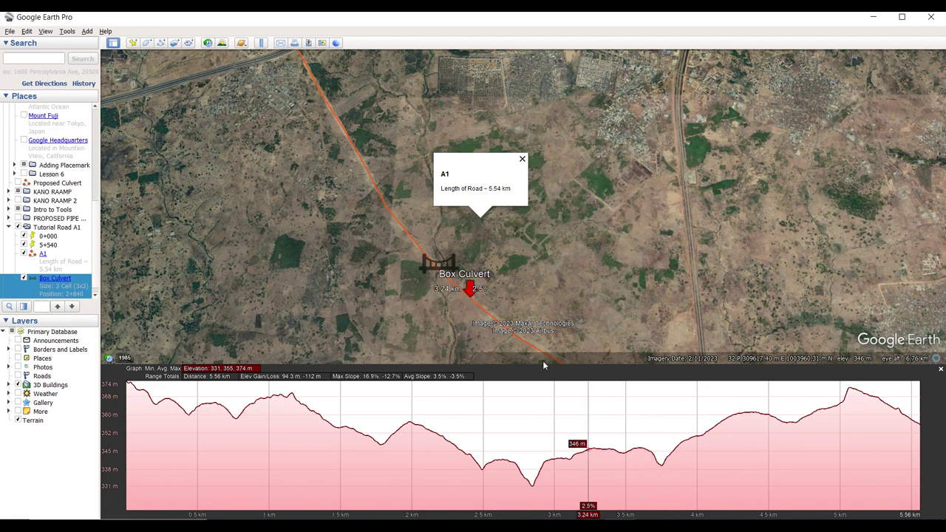
{"action": "scroll", "coordinate": [509, 347], "scroll_direction": "up", "scroll_amount": 5}
{"action": "scroll", "coordinate": [507, 346], "scroll_direction": "up", "scroll_amount": 5}
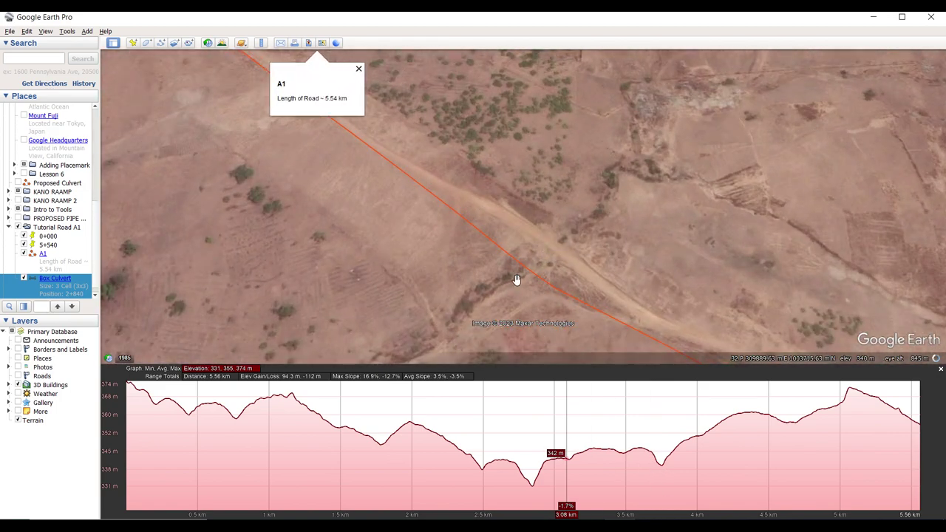
{"action": "scroll", "coordinate": [550, 264], "scroll_direction": "down", "scroll_amount": 3}
{"action": "scroll", "coordinate": [516, 274], "scroll_direction": "up", "scroll_amount": 2}
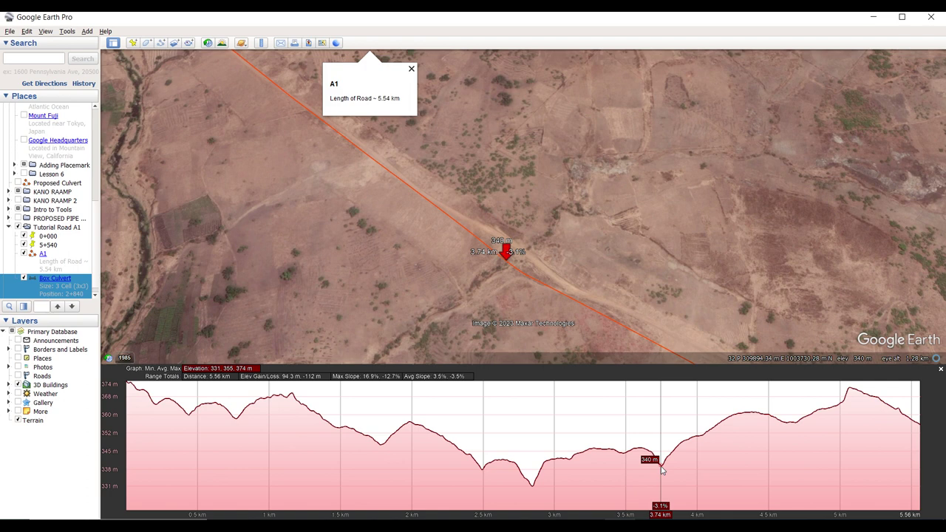
{"action": "left_click", "coordinate": [133, 43]}
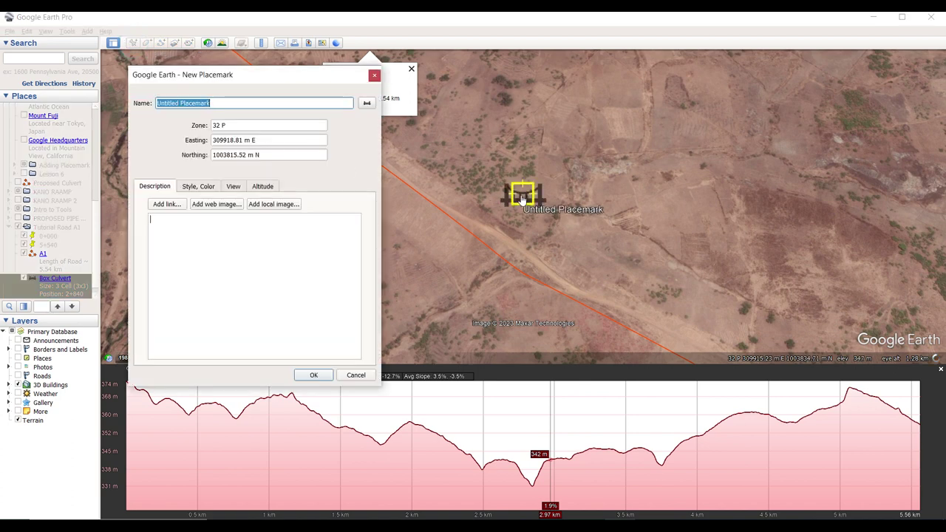
{"action": "left_click_drag", "start_coordinate": [521, 205], "coordinate": [543, 284]}
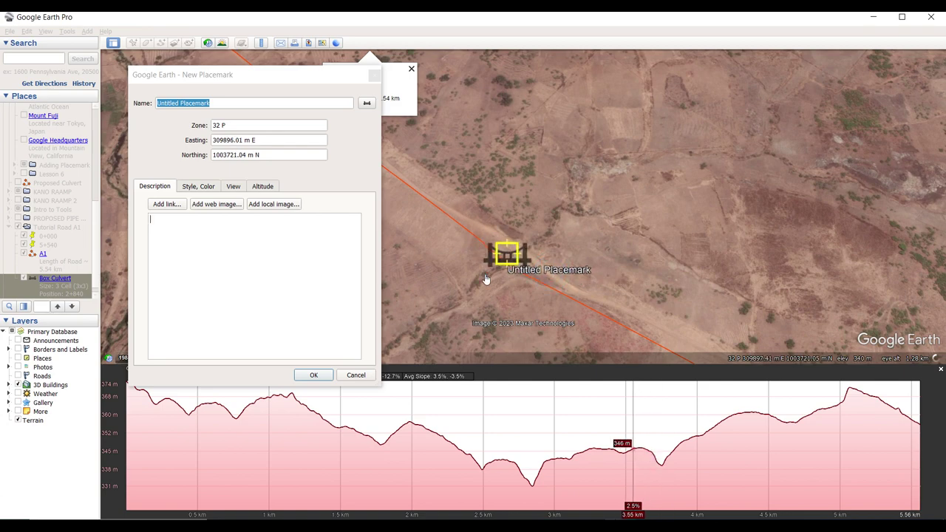
Load Culvert Icon.png from the ICONs folder as the new placemark's custom icon.
{"action": "left_click", "coordinate": [367, 103]}
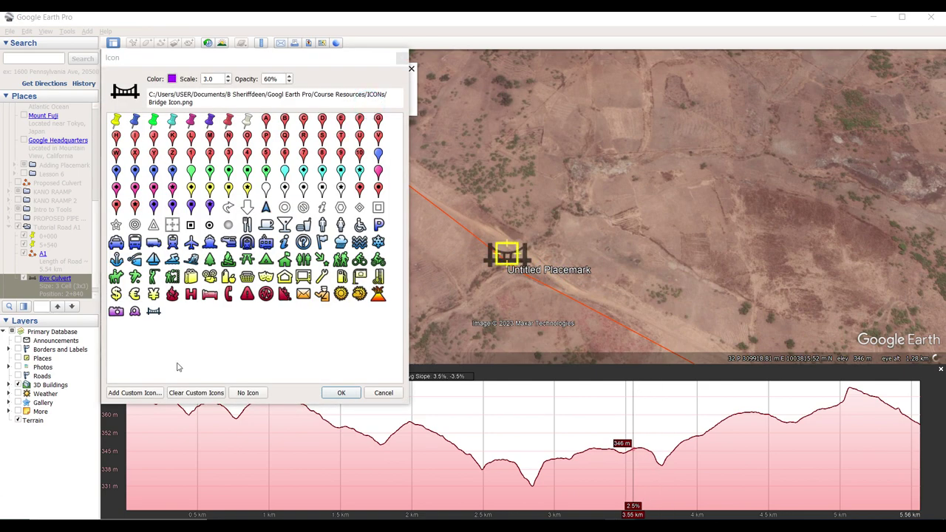
{"action": "left_click", "coordinate": [138, 392]}
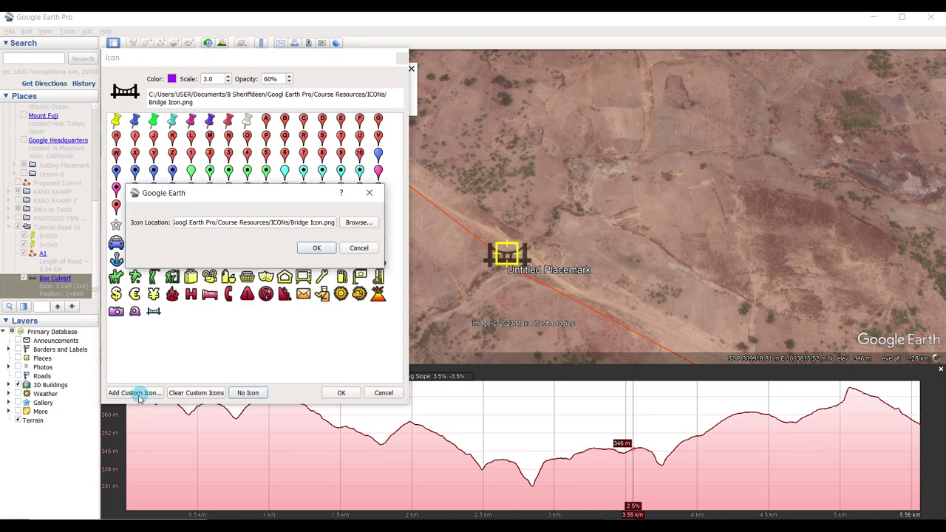
{"action": "left_click", "coordinate": [355, 221]}
{"action": "left_click", "coordinate": [345, 280]}
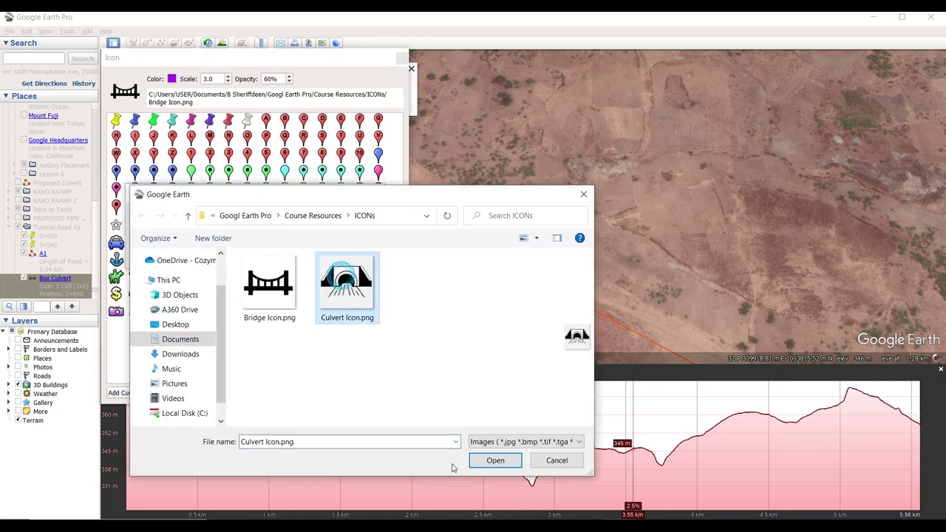
{"action": "left_click", "coordinate": [494, 460]}
{"action": "left_click", "coordinate": [316, 249]}
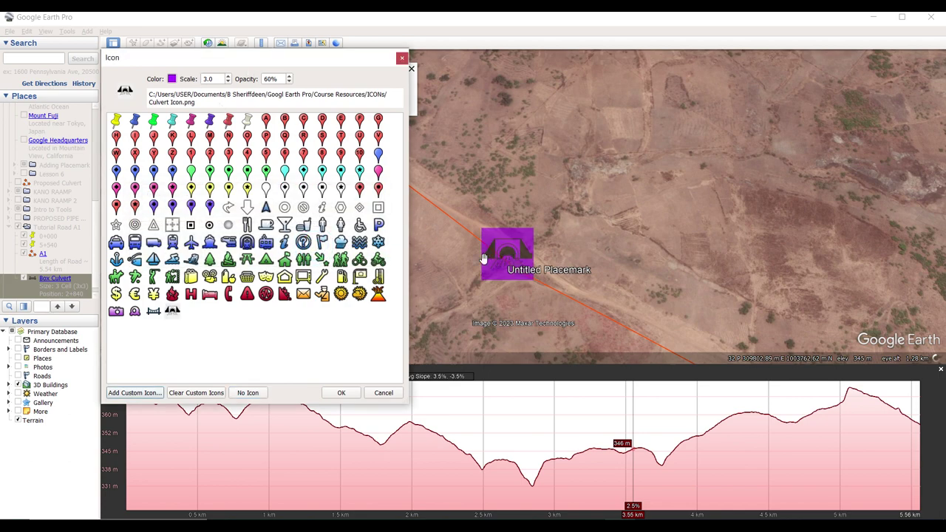
Set the culvert icon's color to white with 100% opacity and accept the icon settings.
{"action": "left_click", "coordinate": [173, 78]}
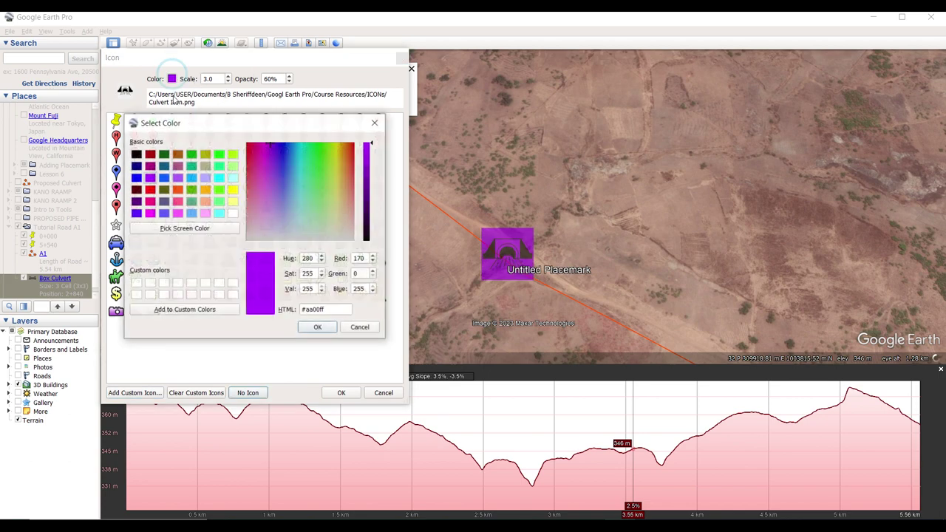
{"action": "left_click", "coordinate": [232, 214]}
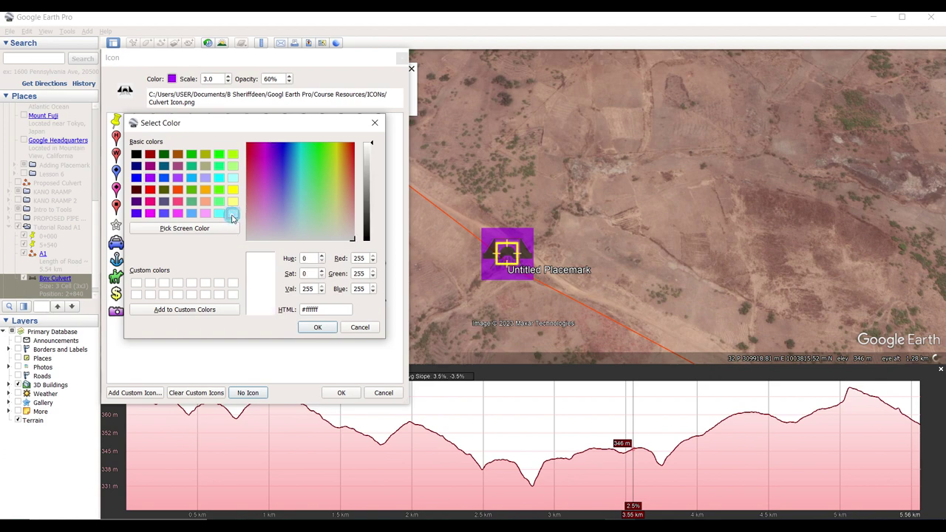
{"action": "left_click", "coordinate": [317, 326]}
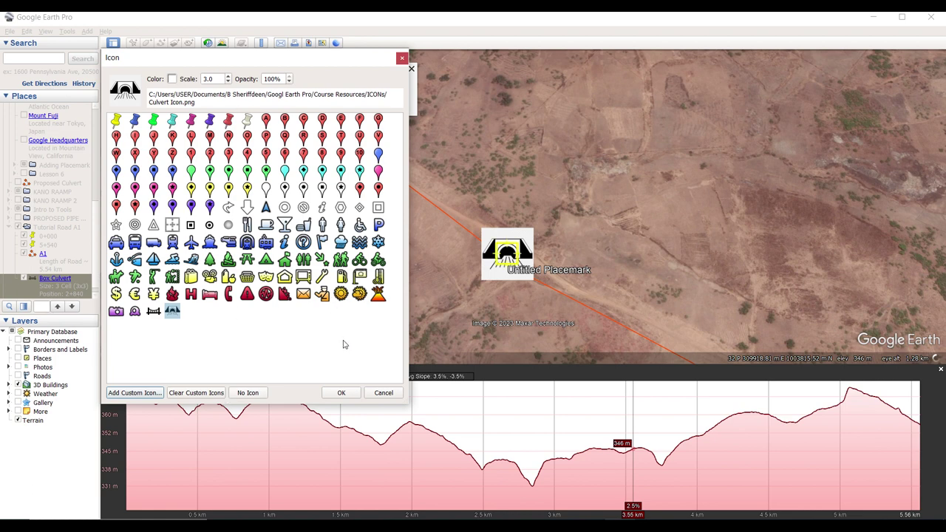
{"action": "left_click", "coordinate": [342, 393]}
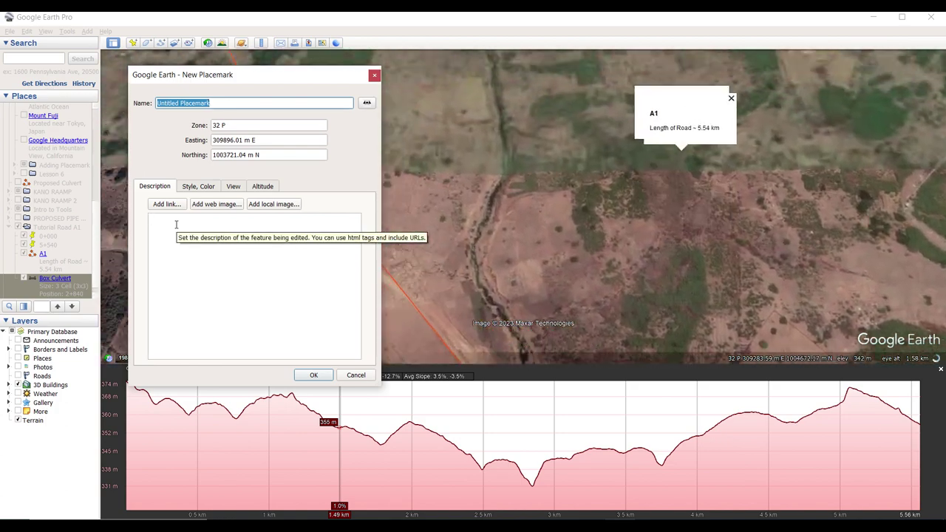
{"action": "type", "text": "Size"}
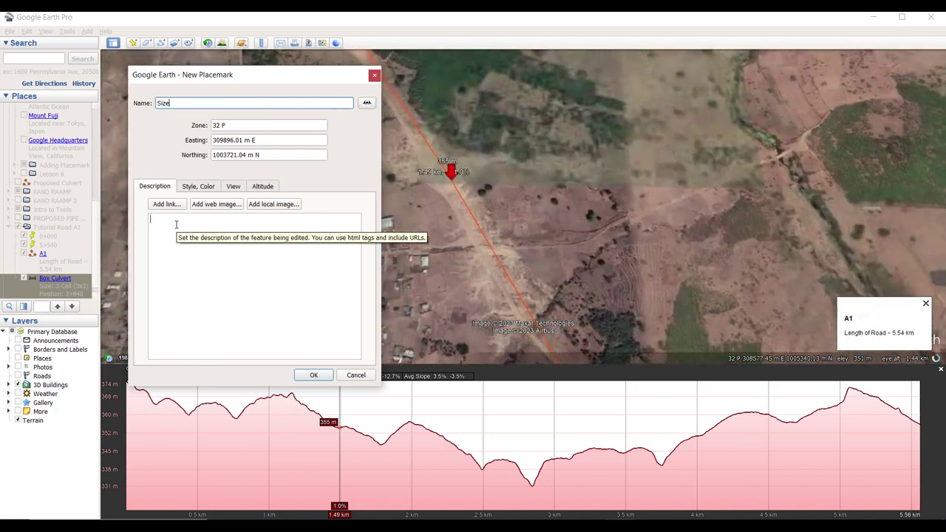
{"action": "key", "text": "BackSpace"}
{"action": "key", "text": "BackSpace"}
{"action": "key", "text": "BackSpace"}
{"action": "key", "text": "BackSpace"}
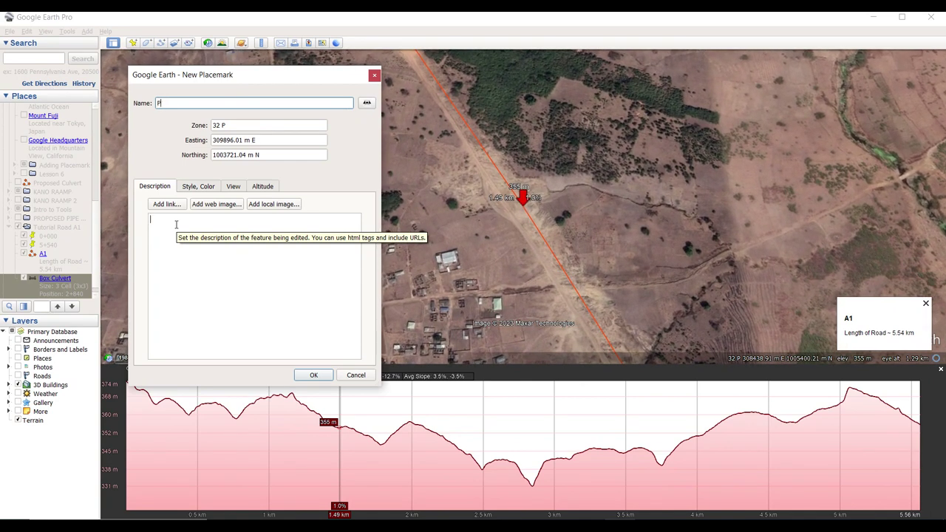
Name the placemark "Pipe Culvert" and enter "Size: 3No D900" as its first description line.
{"action": "type", "text": "Pipe "}
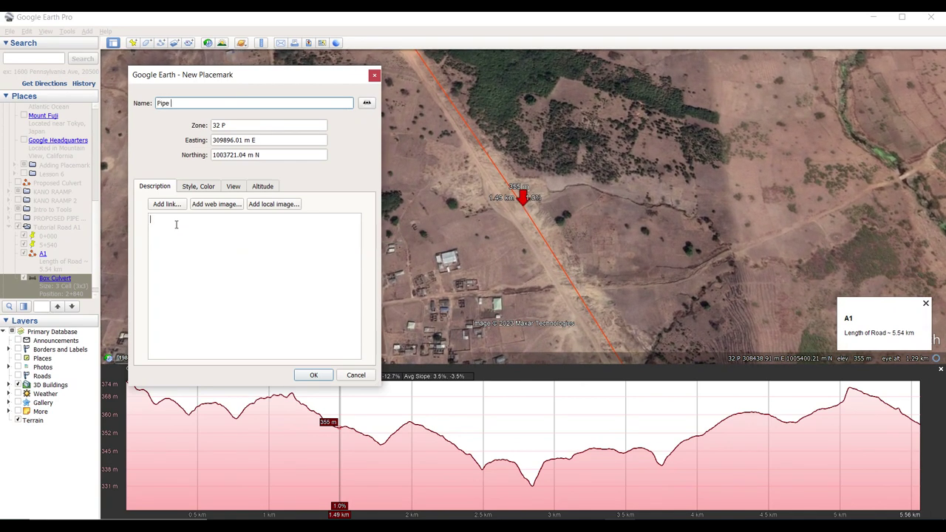
{"action": "type", "text": "Culvert"}
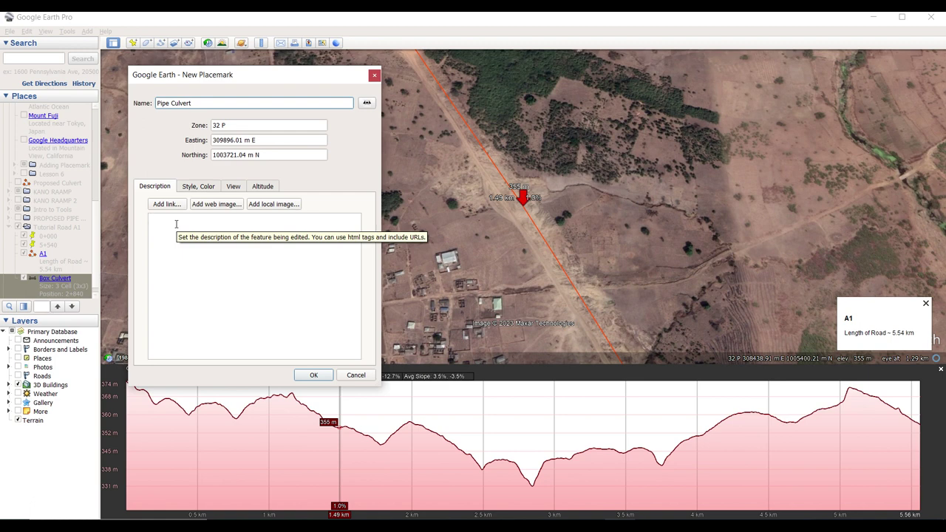
{"action": "left_click", "coordinate": [181, 224]}
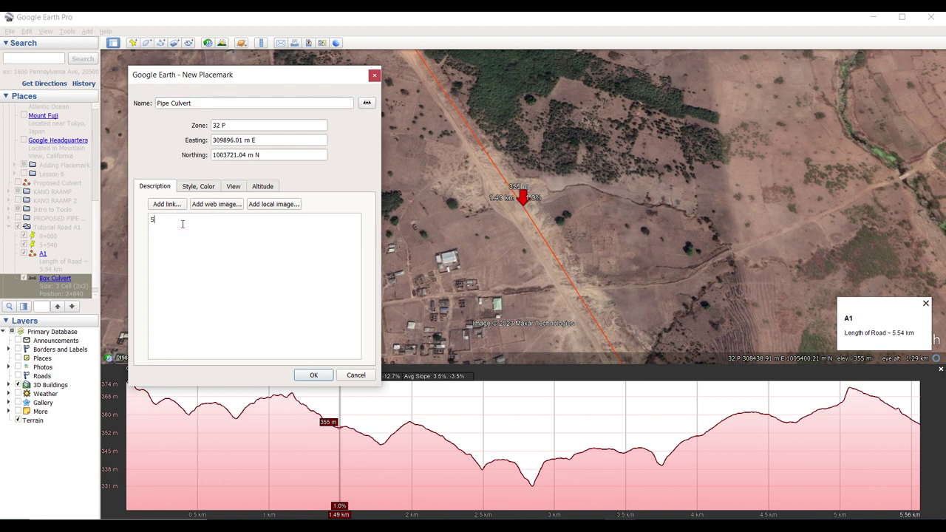
{"action": "type", "text": "Size"}
{"action": "type", "text": "No D900"}
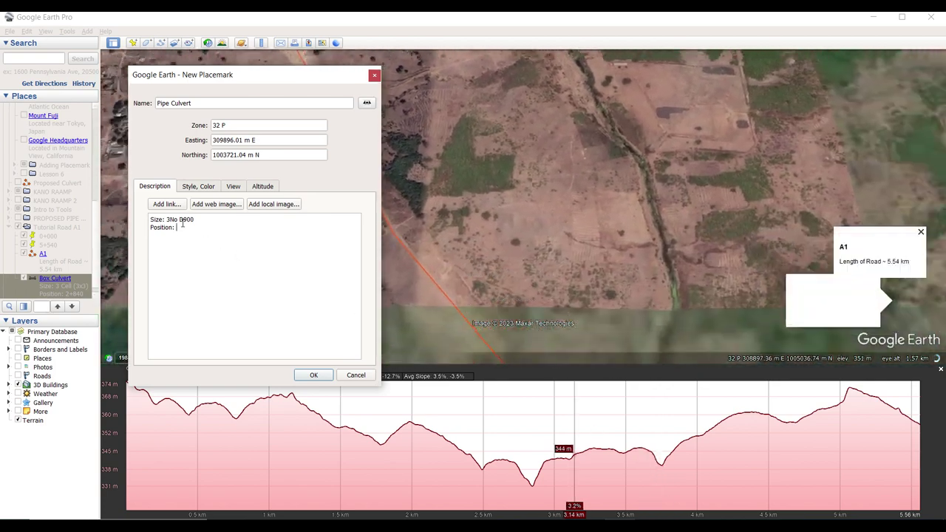
Enter "Position: 3+750" on the second description line and save the Pipe Culvert placemark.
{"action": "type", "text": "3+75"}
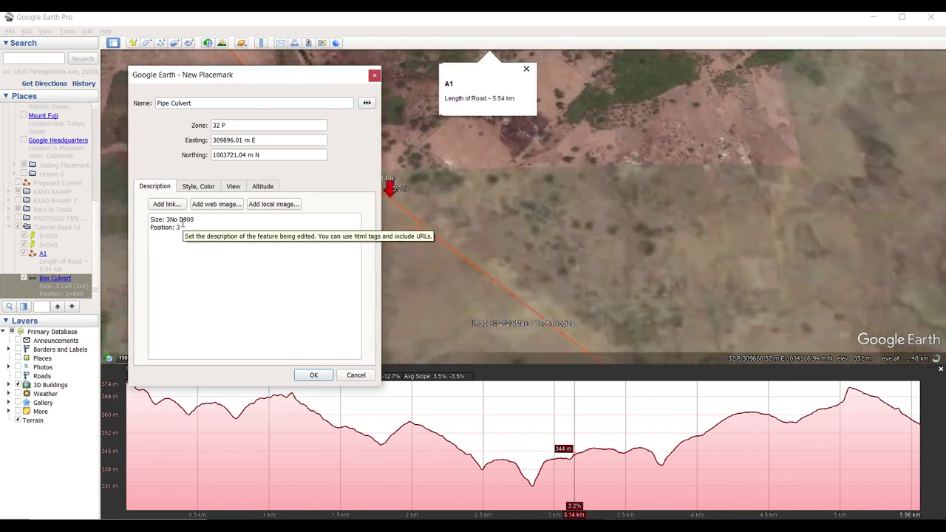
{"action": "type", "text": "0"}
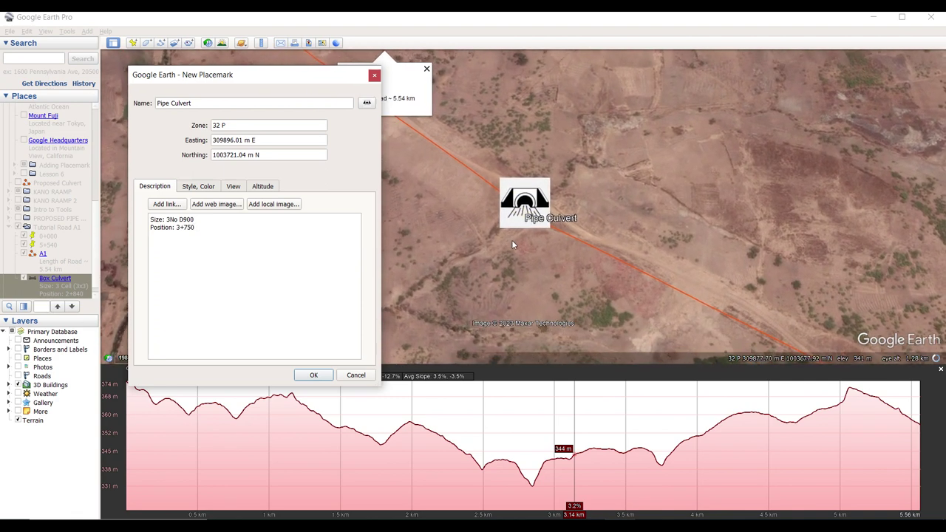
{"action": "left_click", "coordinate": [312, 375]}
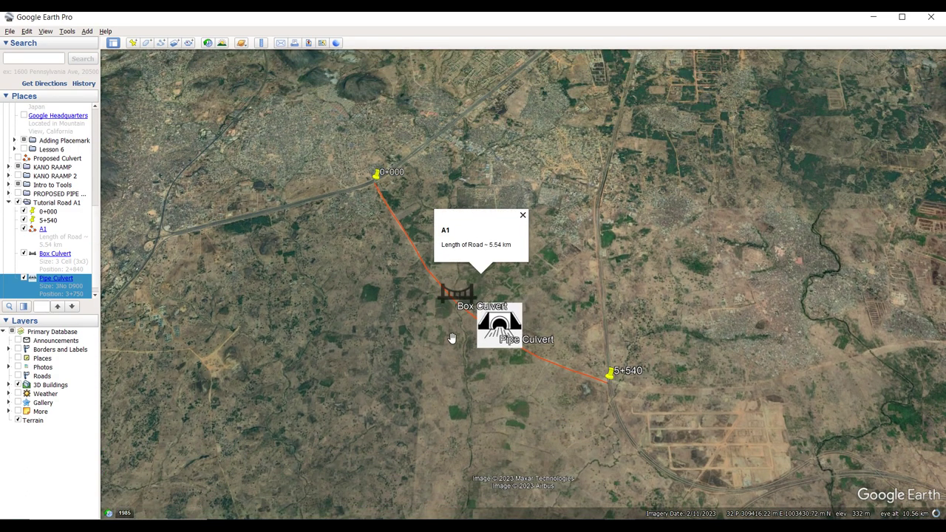
Open the map image layout with the whole alignment in view and title the map "ROAD A1".
{"action": "scroll", "coordinate": [451, 336], "scroll_direction": "down", "scroll_amount": 2}
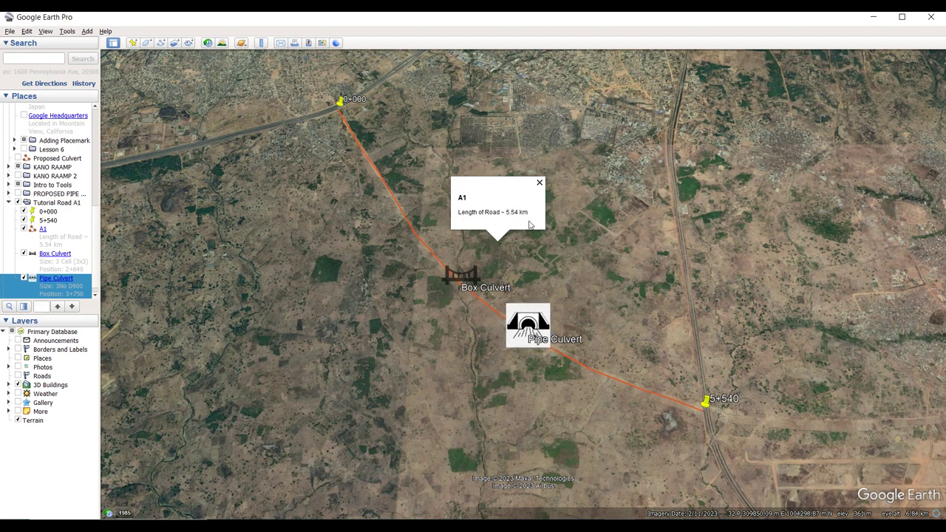
{"action": "scroll", "coordinate": [595, 248], "scroll_direction": "up", "scroll_amount": 1}
{"action": "scroll", "coordinate": [545, 268], "scroll_direction": "down", "scroll_amount": 1}
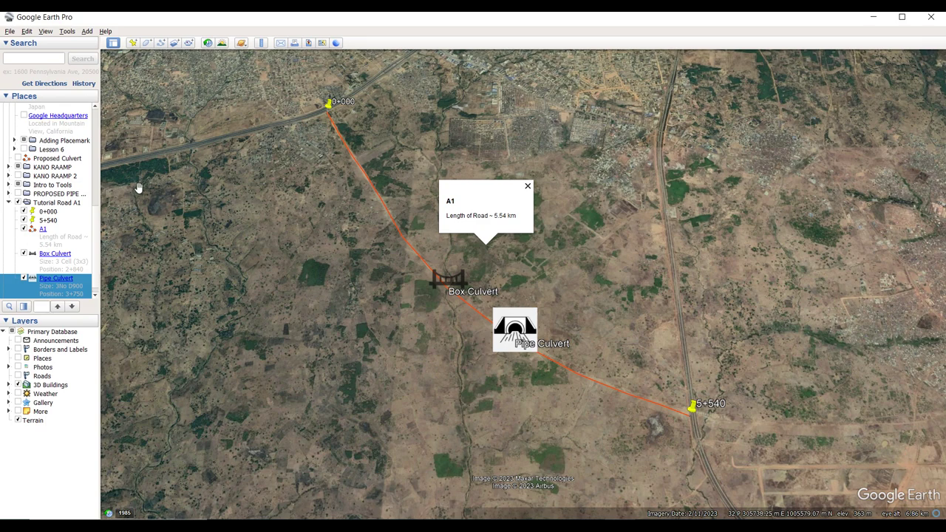
{"action": "left_click", "coordinate": [308, 44]}
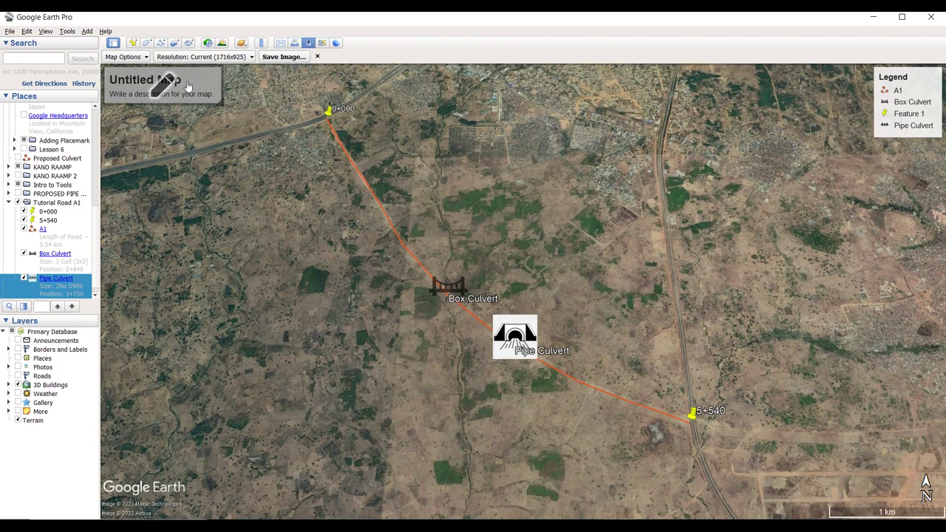
{"action": "left_click", "coordinate": [163, 87]}
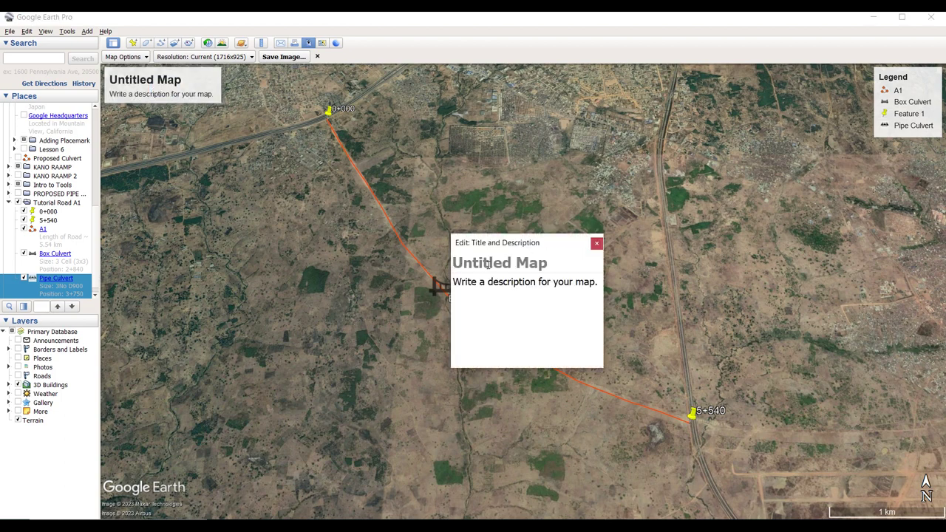
{"action": "type", "text": "Road"}
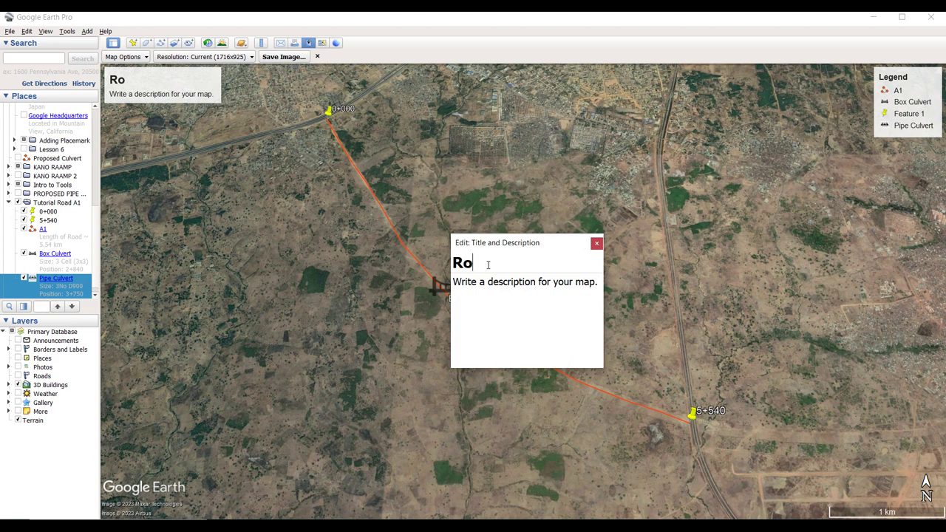
{"action": "key", "text": "BackSpace"}
{"action": "key", "text": "BackSpace"}
{"action": "key", "text": "BackSpace"}
{"action": "type", "text": "OAD"}
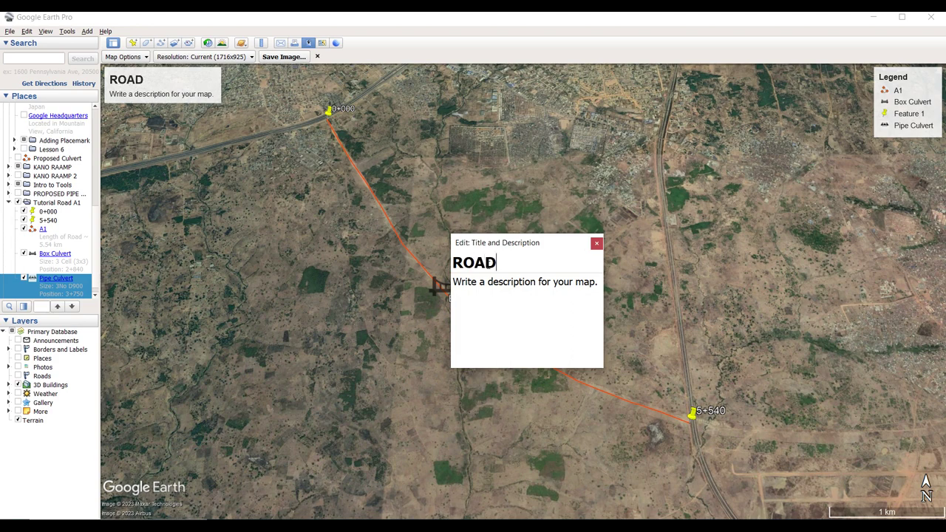
{"action": "type", "text": " A1"}
Enter "ABC Local Goverment" as the map's description and close the title and description editor.
{"action": "left_click", "coordinate": [476, 276]}
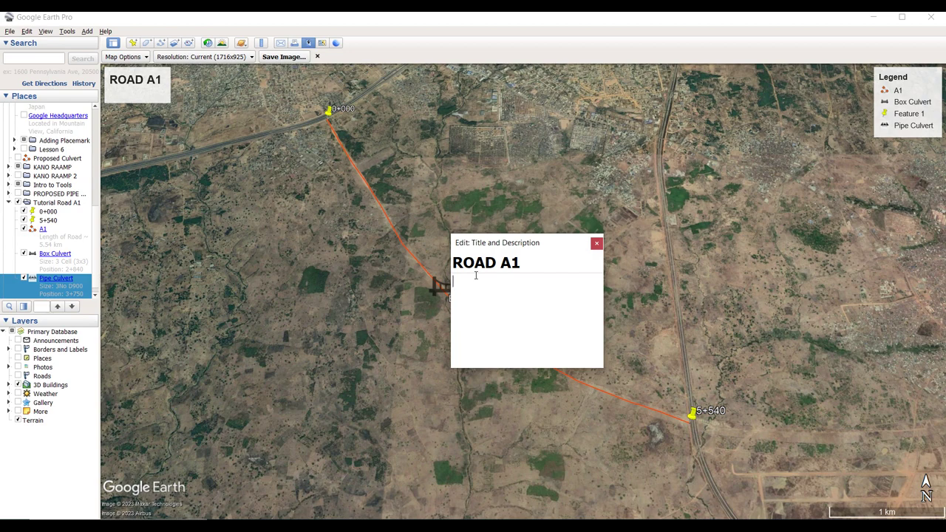
{"action": "type", "text": "ABC Local Goverm"}
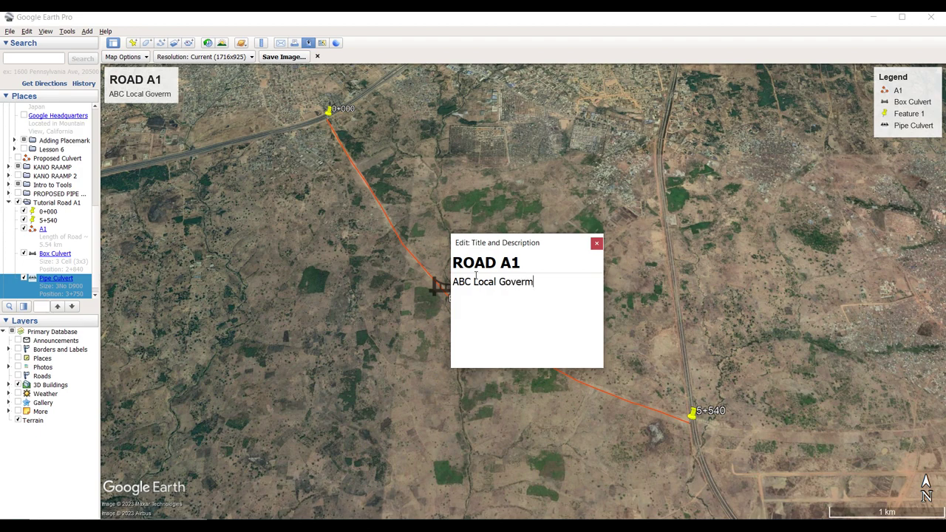
{"action": "type", "text": "nent"}
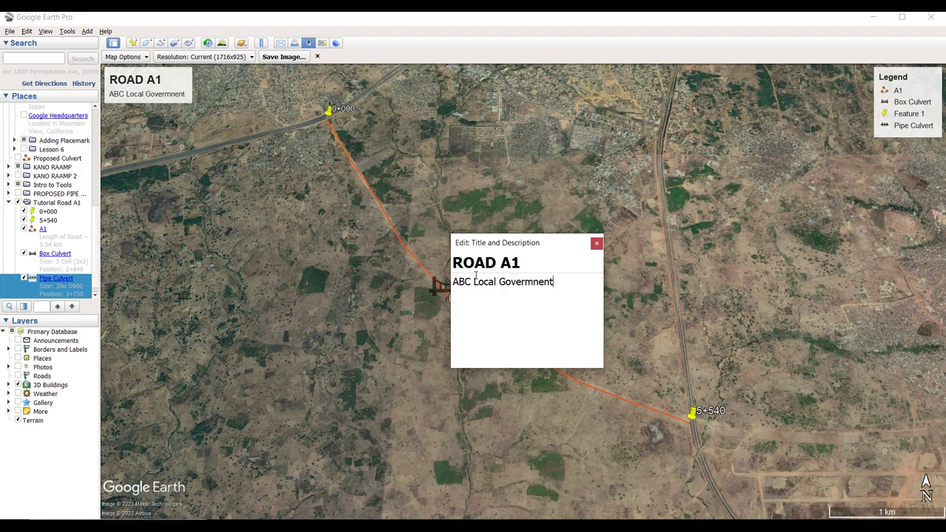
{"action": "left_click", "coordinate": [540, 282]}
{"action": "key", "text": "Delete"}
{"action": "left_click", "coordinate": [664, 266]}
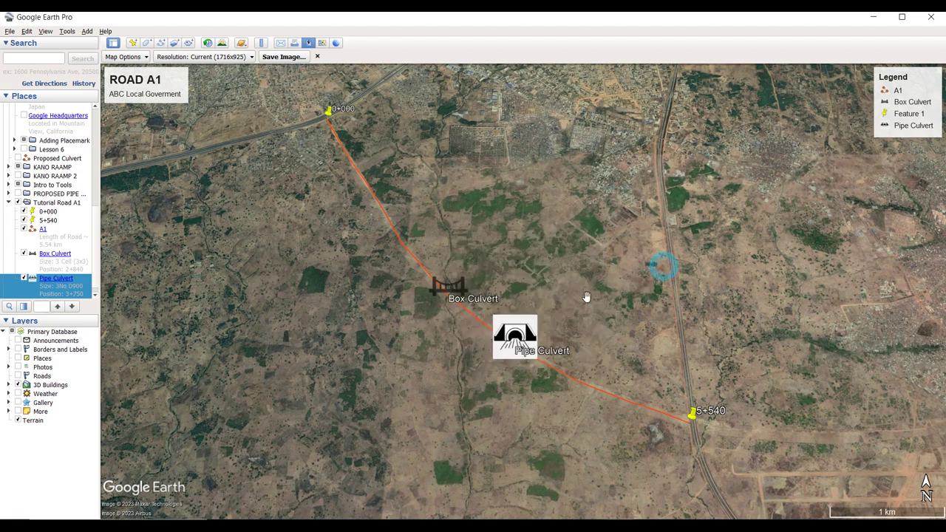
Rename the legend entry "Feature 1" to "Start and End" and close the legend editor.
{"action": "left_click", "coordinate": [907, 100]}
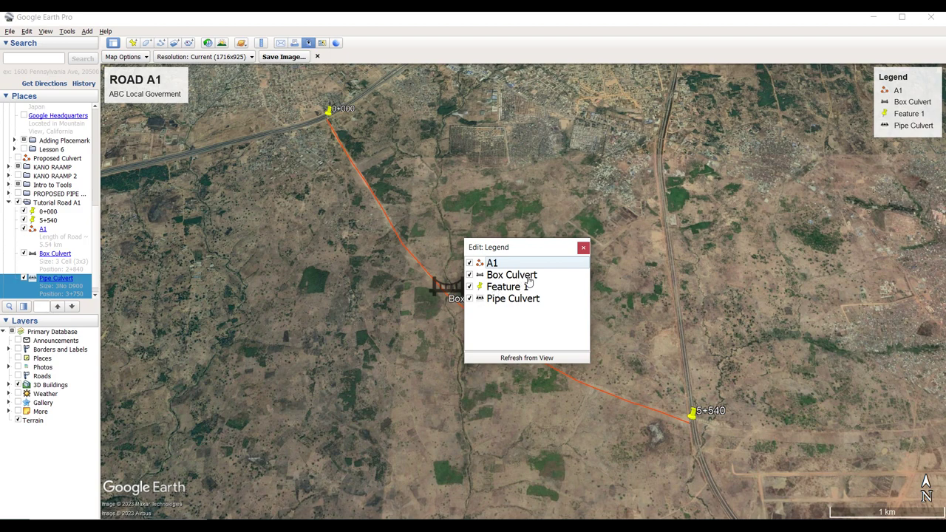
{"action": "left_click", "coordinate": [503, 289]}
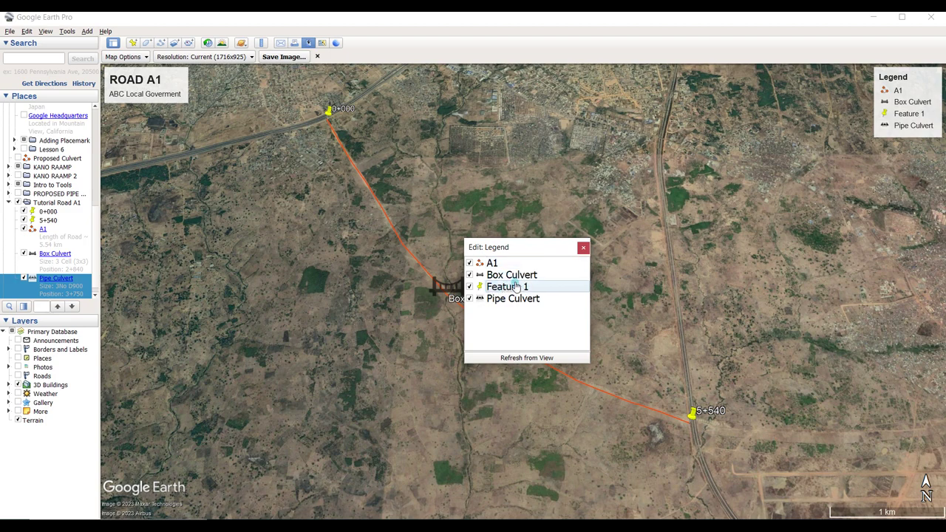
{"action": "left_click", "coordinate": [526, 287]}
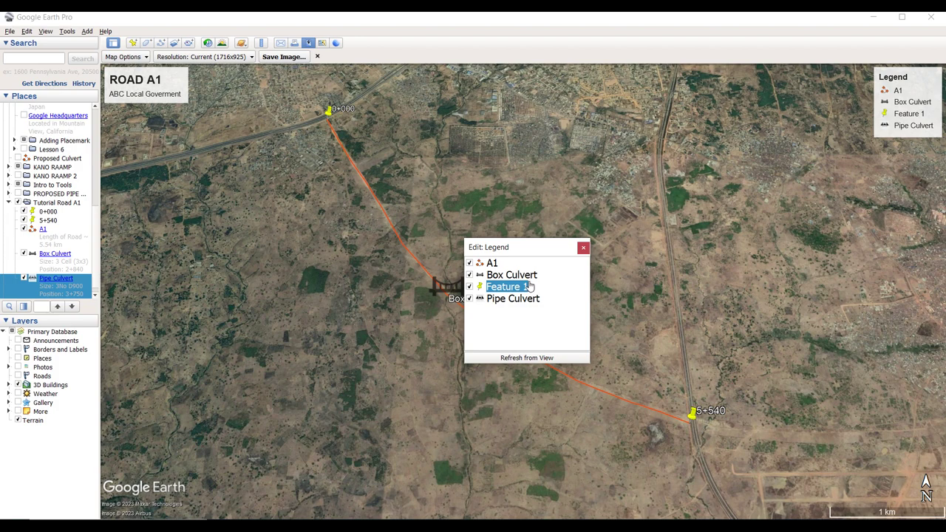
{"action": "type", "text": "S"}
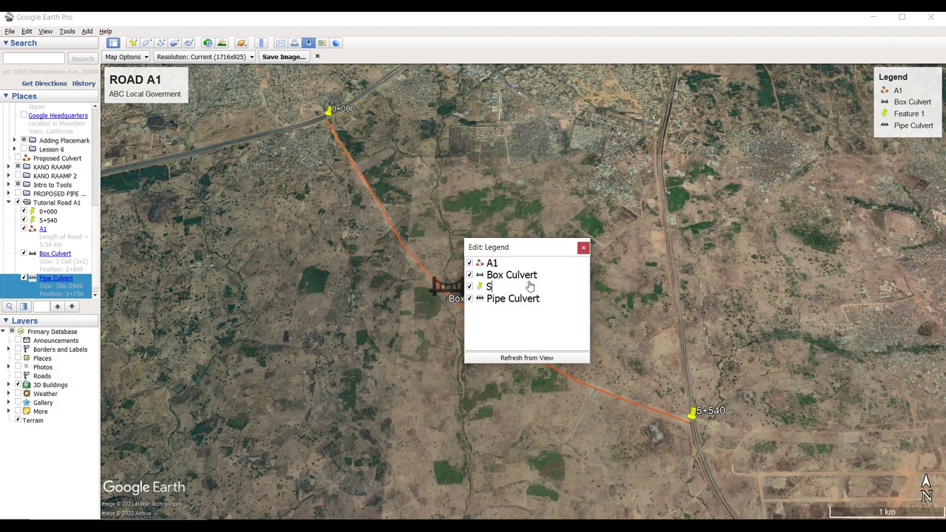
{"action": "type", "text": "tart and End"}
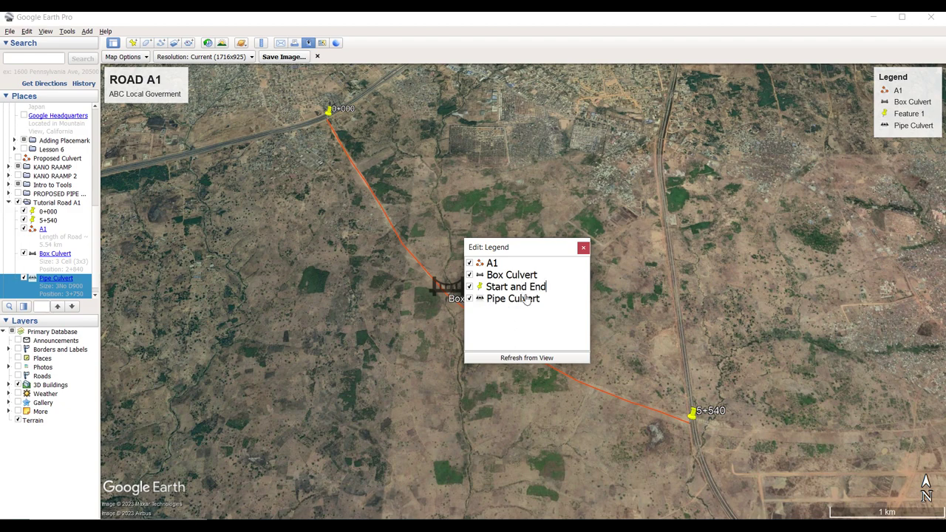
{"action": "left_click", "coordinate": [640, 289]}
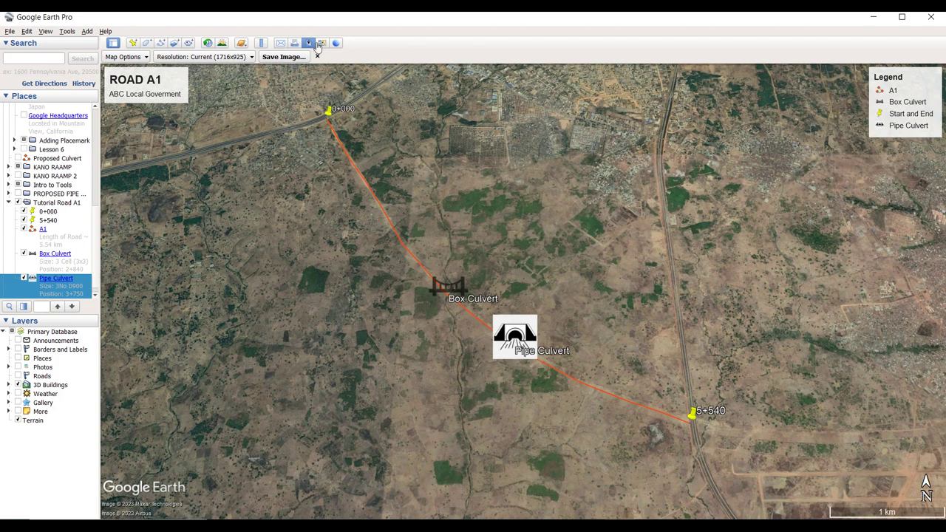
Try the desaturated color and grayscale base map stylings, and restore the original full-color styling.
{"action": "left_click", "coordinate": [123, 58]}
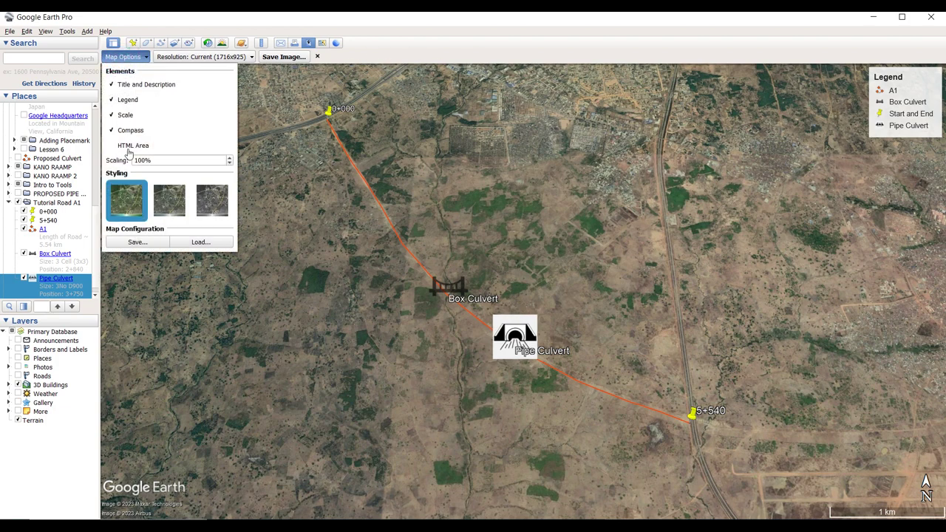
{"action": "left_click", "coordinate": [171, 209]}
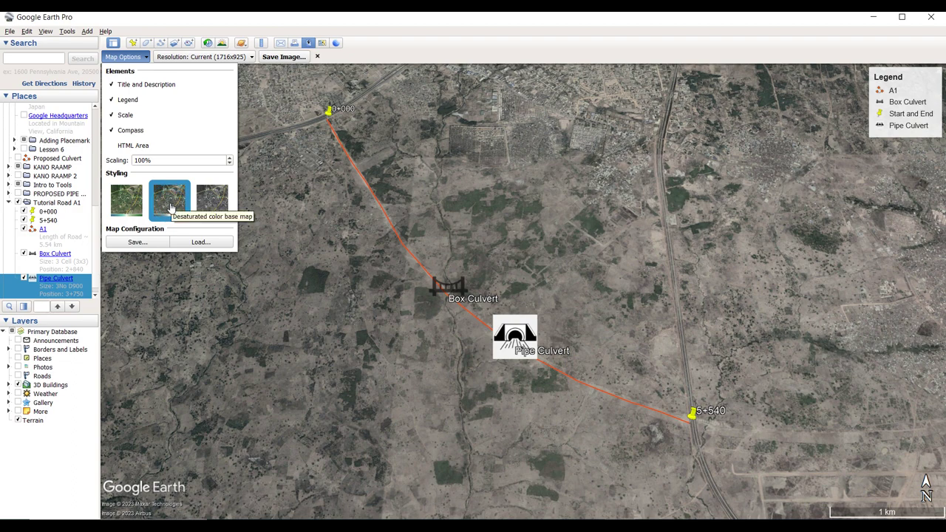
{"action": "left_click", "coordinate": [212, 201]}
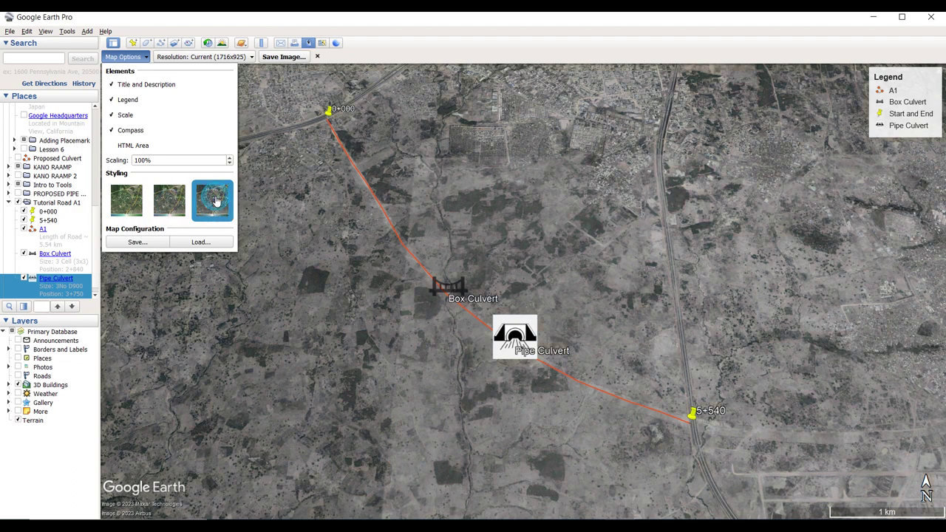
{"action": "left_click", "coordinate": [130, 210]}
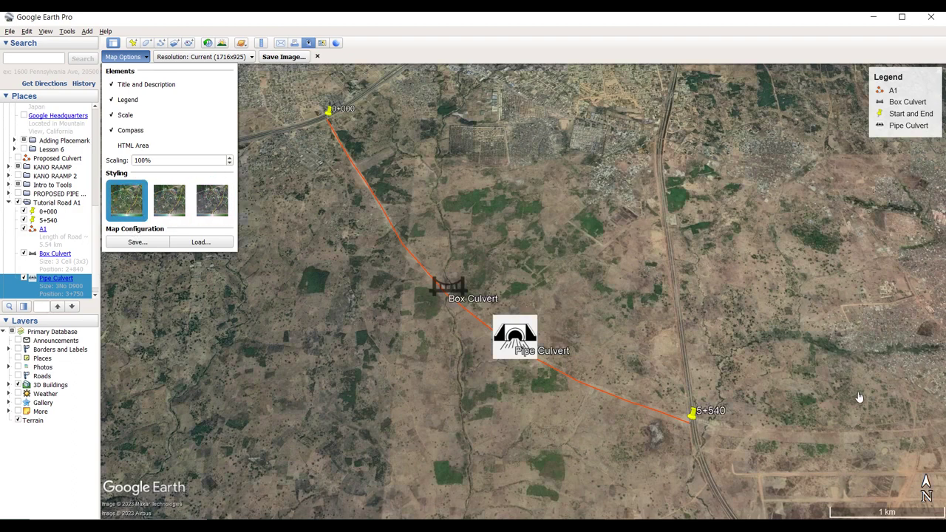
Move the compass to the middle of the map, east of the Box Culvert, and frame the whole alignment more tightly.
{"action": "left_click", "coordinate": [919, 489]}
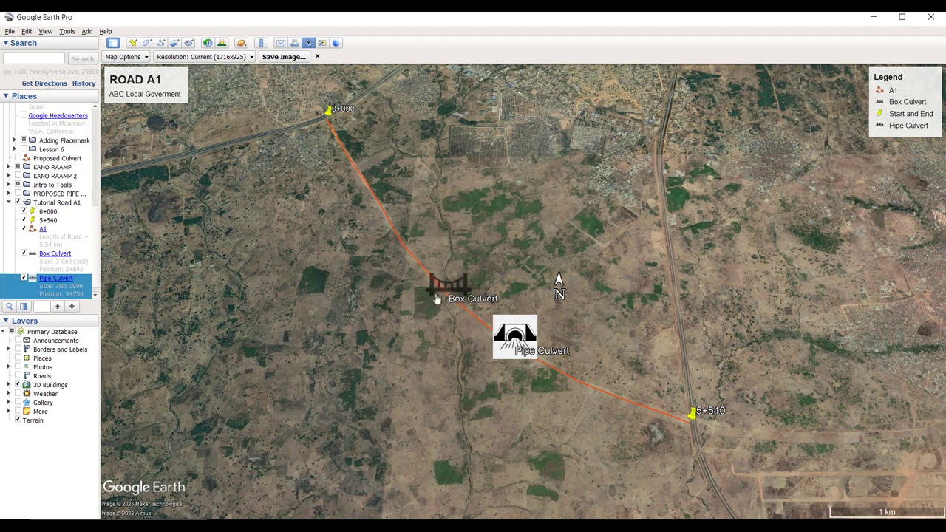
{"action": "scroll", "coordinate": [556, 283], "scroll_direction": "up", "scroll_amount": 2}
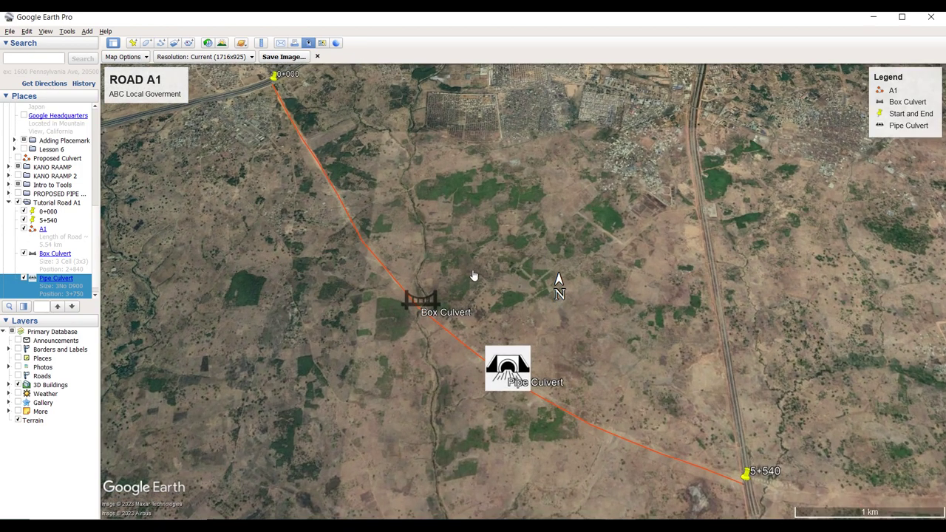
{"action": "scroll", "coordinate": [476, 273], "scroll_direction": "up", "scroll_amount": 1}
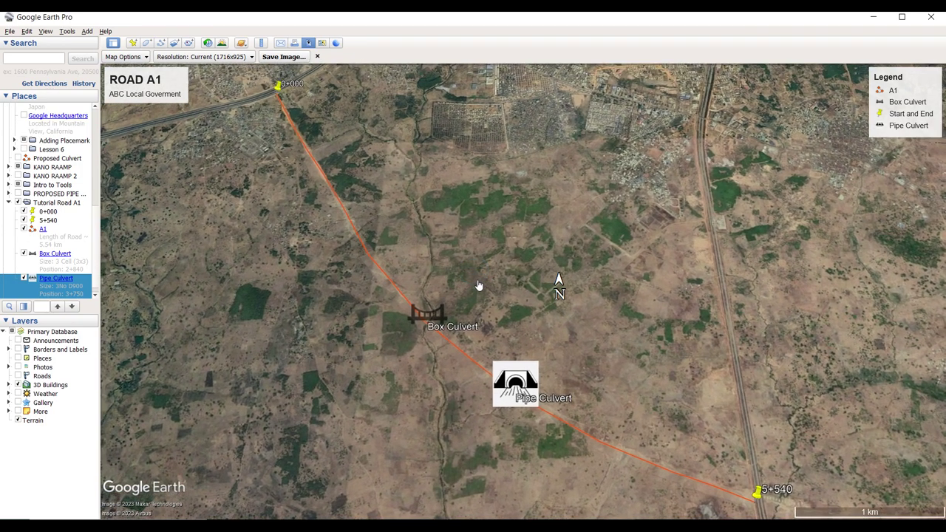
{"action": "left_click_drag", "start_coordinate": [478, 284], "coordinate": [476, 278]}
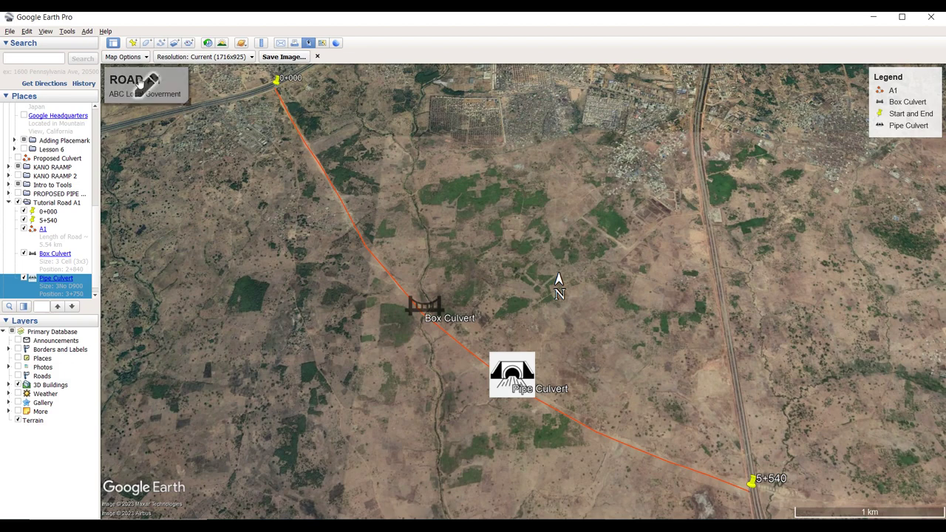
Save the map as a JPEG image named "A1" in the Course Resources folder and open A1.jpg to view it.
{"action": "left_click", "coordinate": [272, 58]}
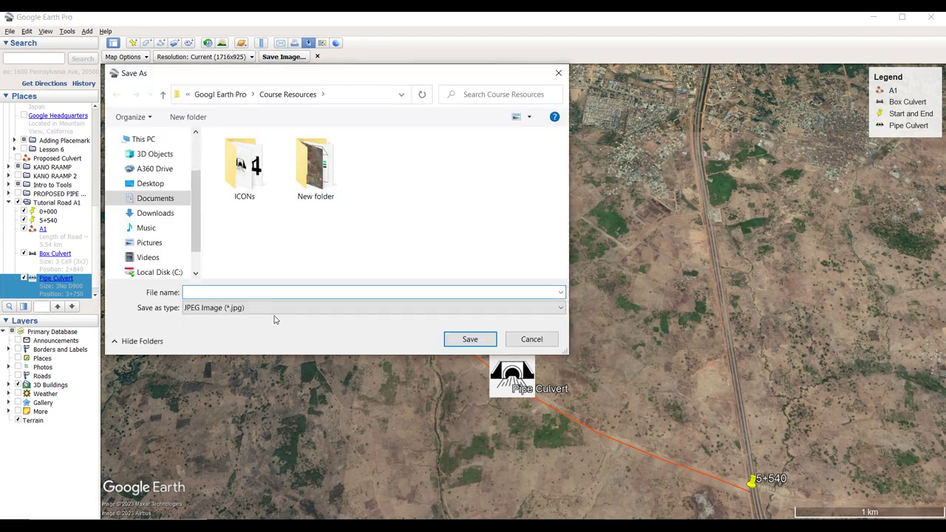
{"action": "left_click", "coordinate": [244, 290]}
{"action": "type", "text": "A1"}
{"action": "left_click", "coordinate": [476, 340]}
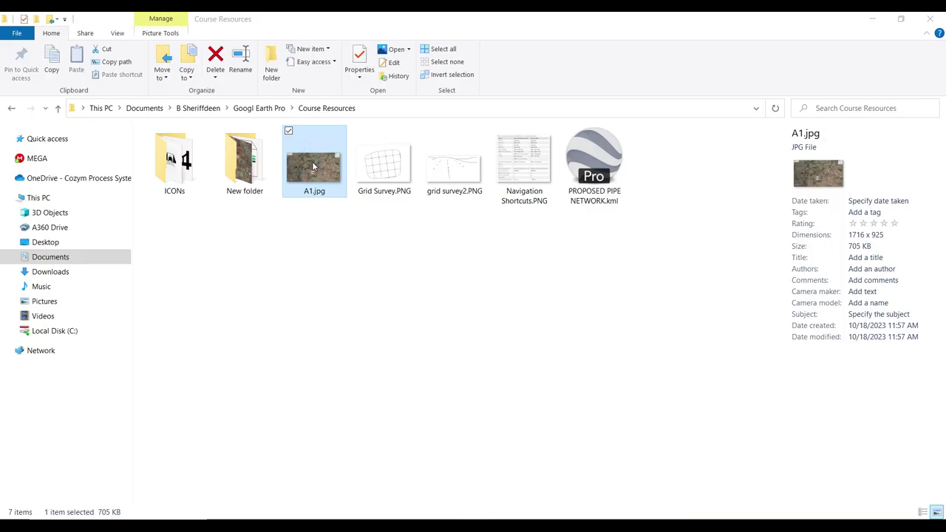
{"action": "double_click", "coordinate": [312, 160]}
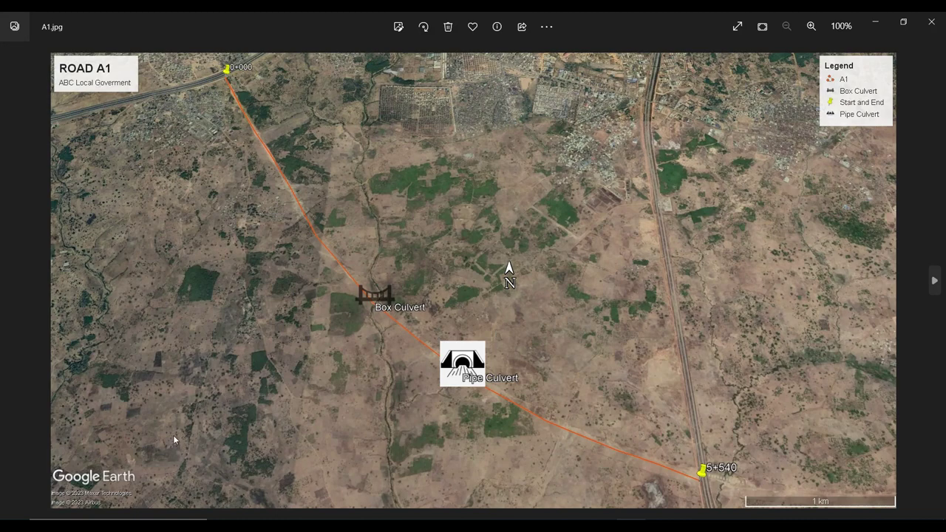